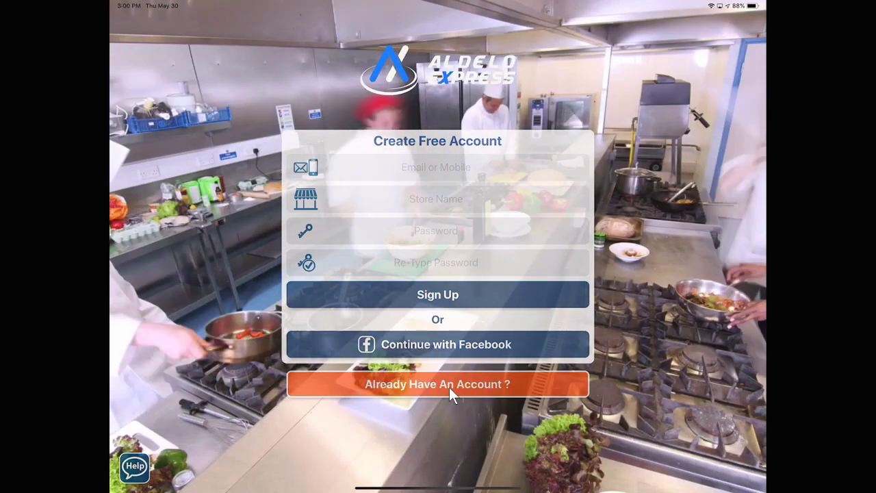
Step: Start creating a new store, registering this iPad as device number 1
click(449, 384)
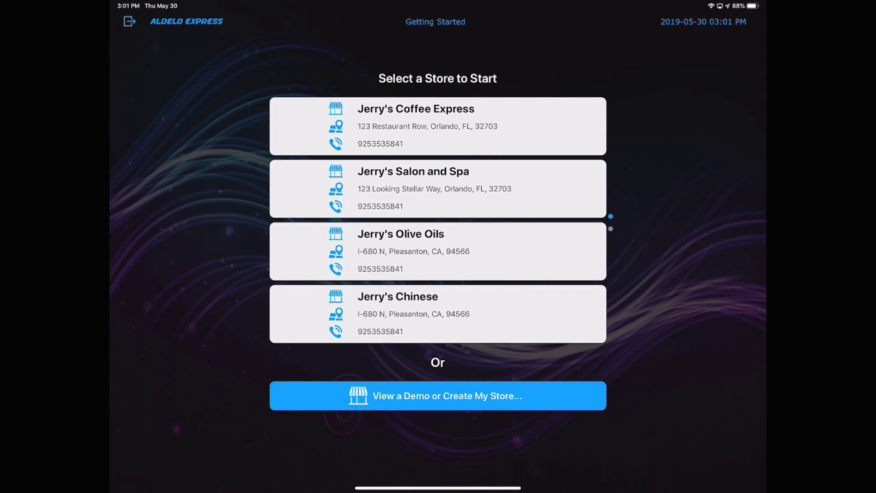
click(438, 396)
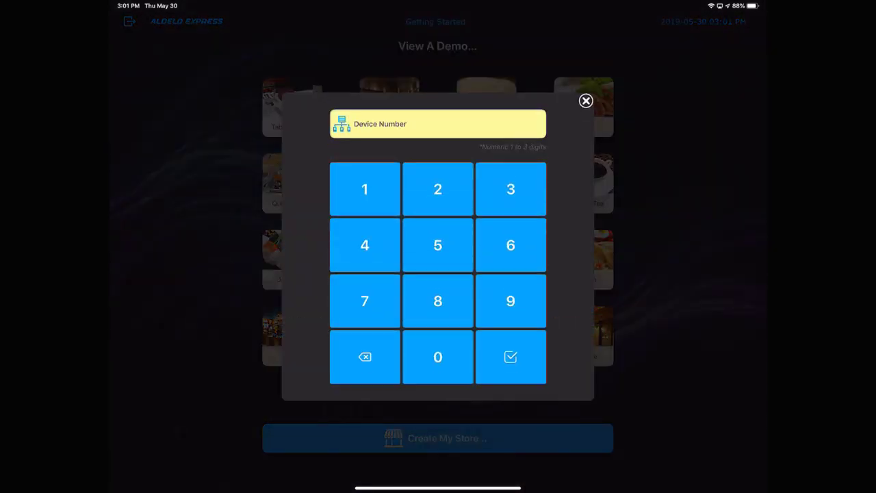
click(365, 189)
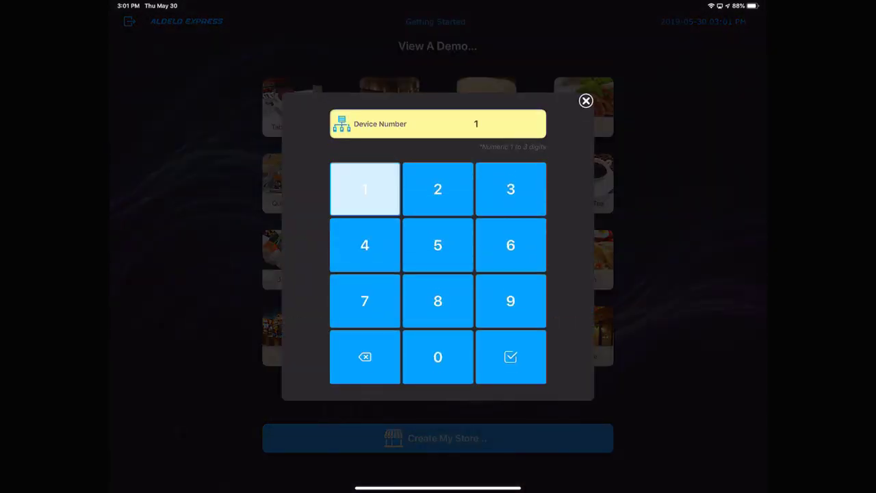
click(511, 357)
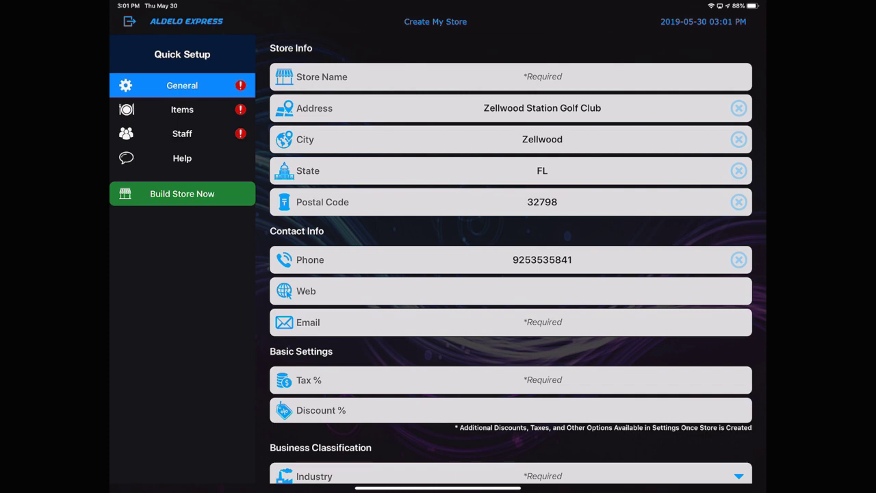
click(542, 77)
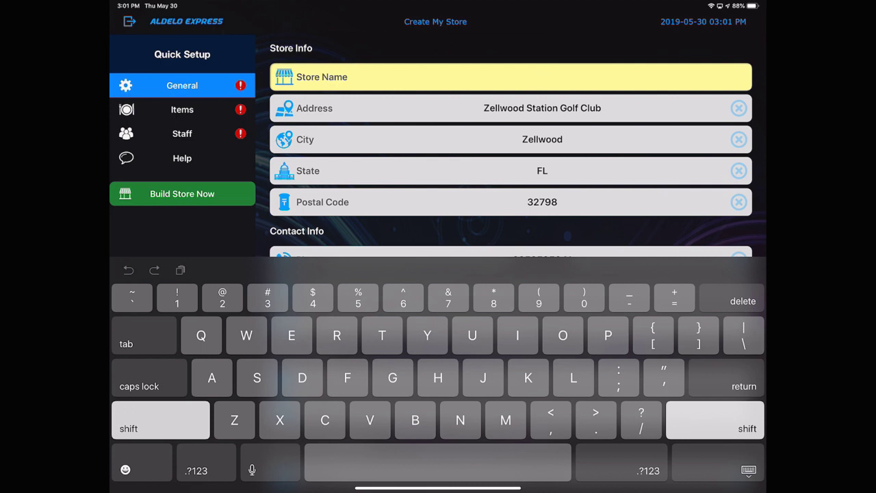
Step: Name the store Jerry's Fast Pizza and replace the prefilled street address and city
text(Jerry)
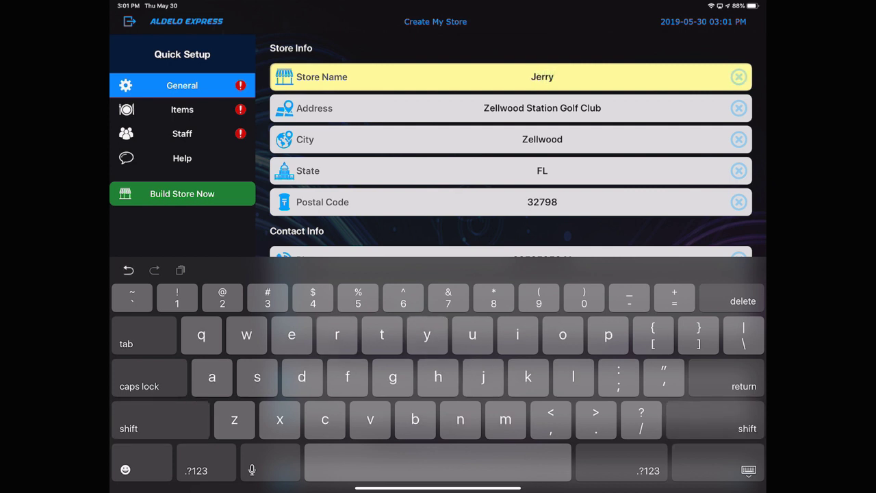
text('s F)
text(ast P)
text(izza)
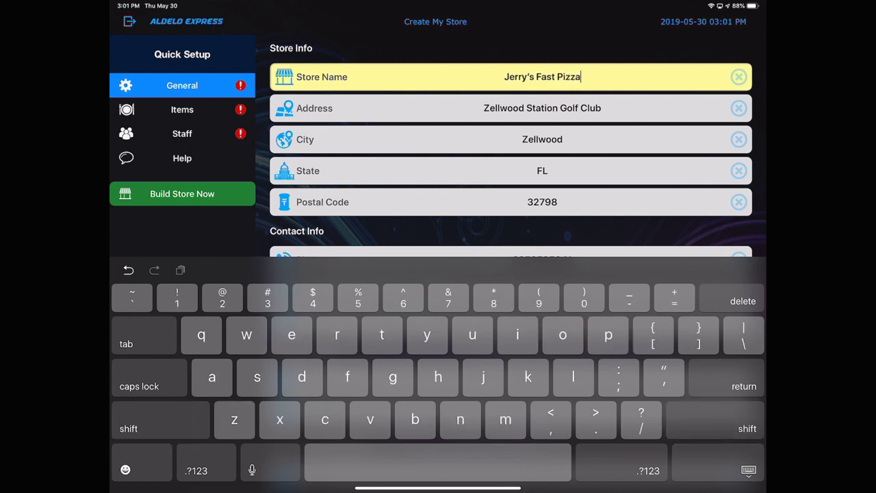
click(601, 108)
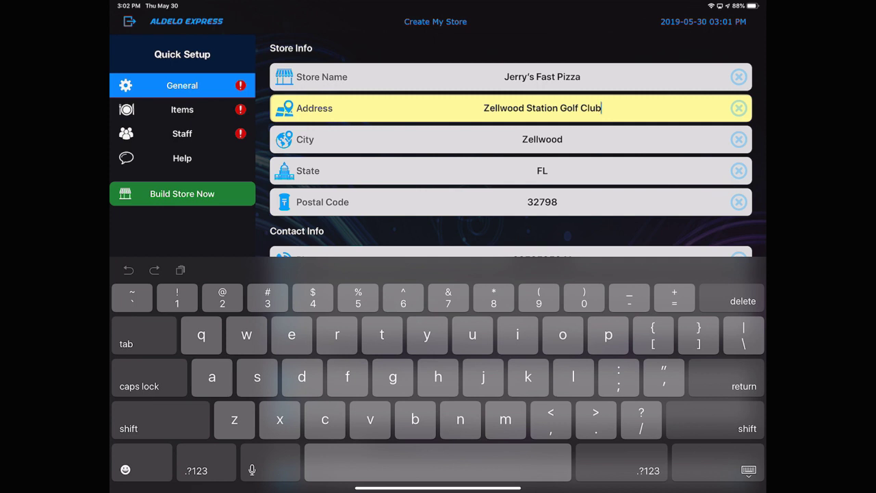
click(738, 108)
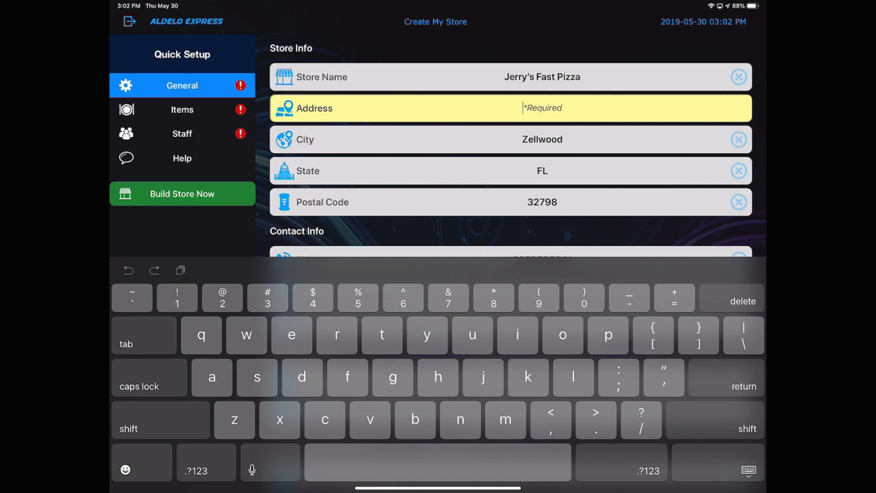
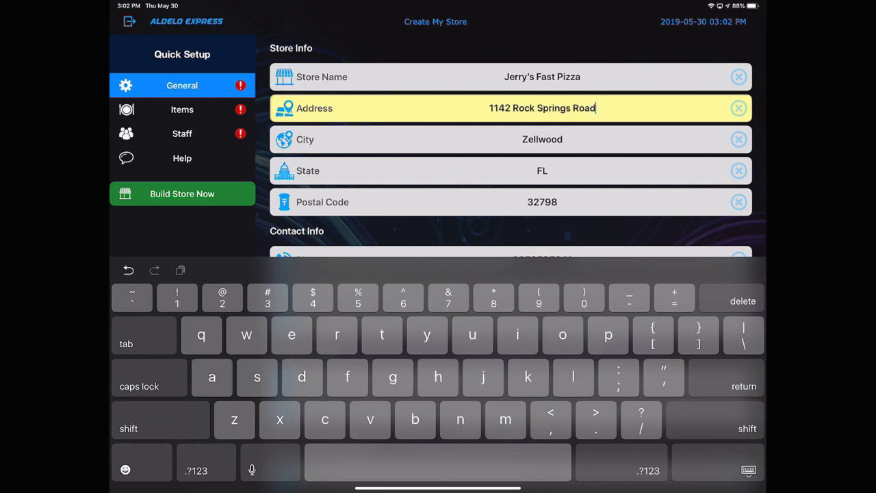
click(543, 139)
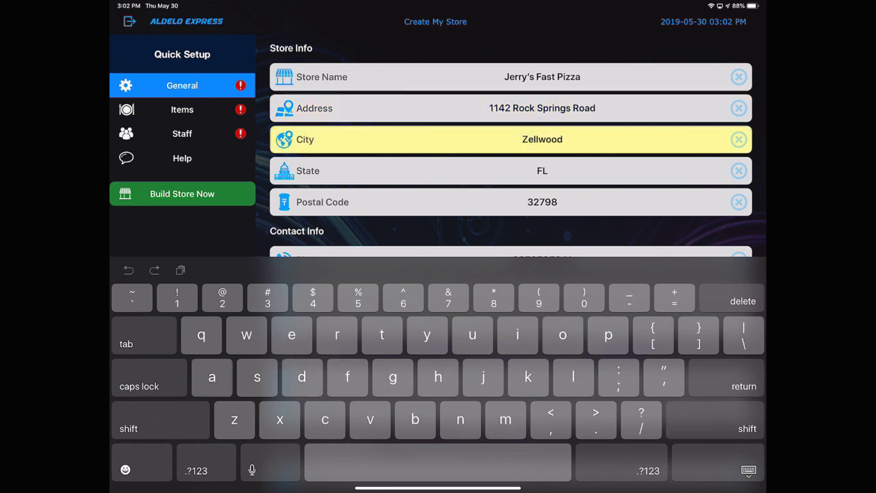
click(739, 139)
text(Apopka)
Step: Replace the prefilled postal code with the store's own postal code
click(542, 202)
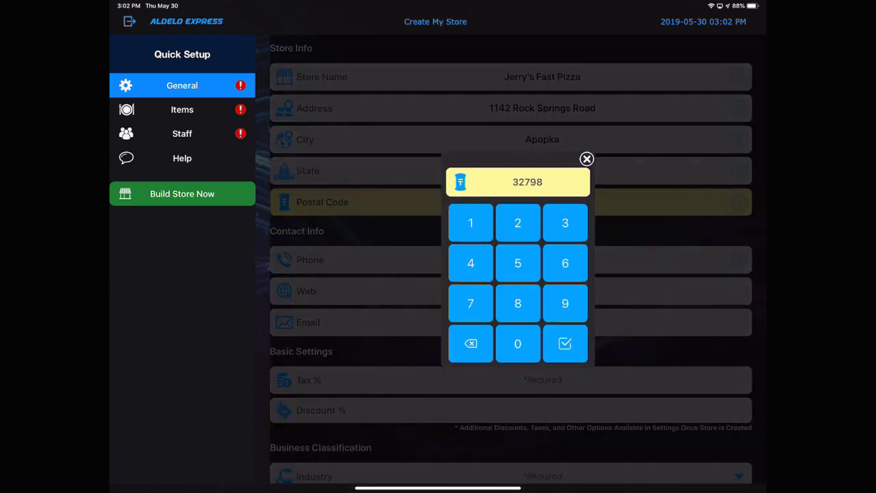
click(471, 343)
click(565, 223)
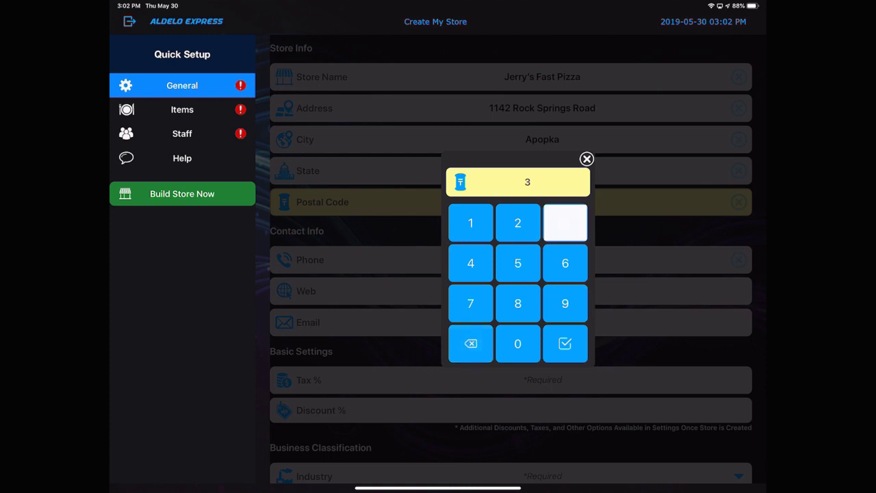
click(518, 222)
click(471, 304)
click(470, 222)
click(518, 223)
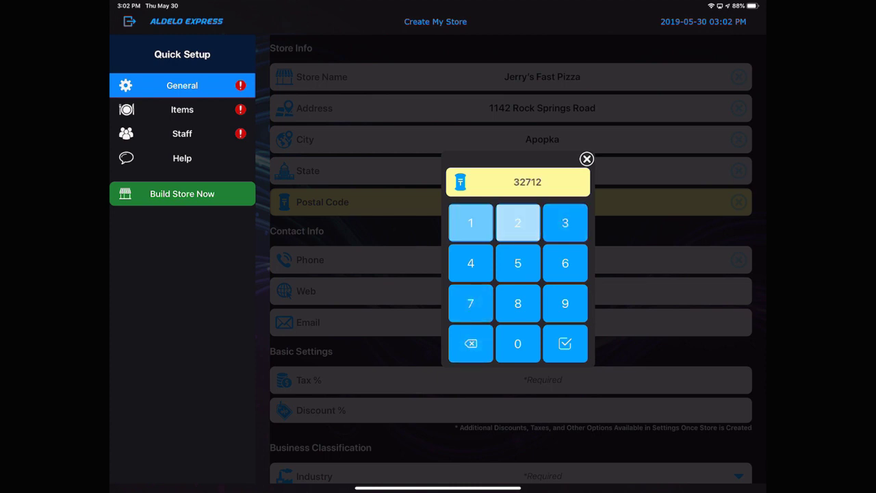
click(565, 343)
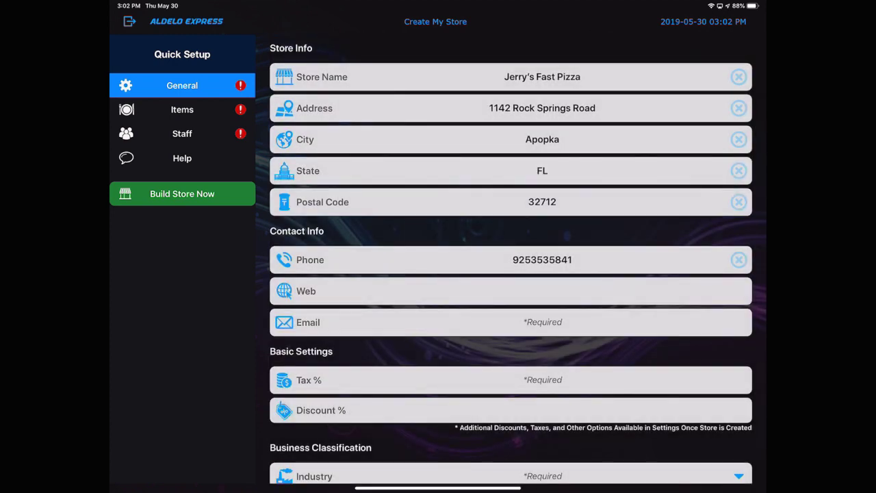
Step: Enter the store's contact e-mail address
click(543, 322)
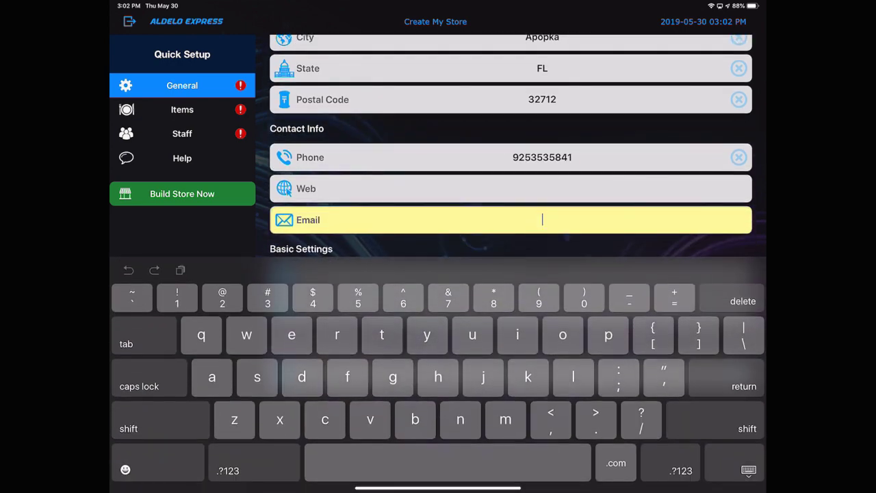
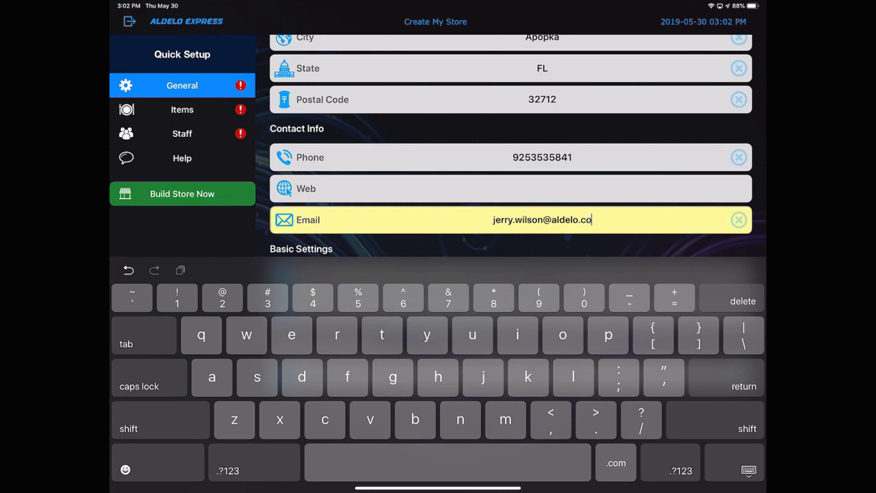
click(748, 469)
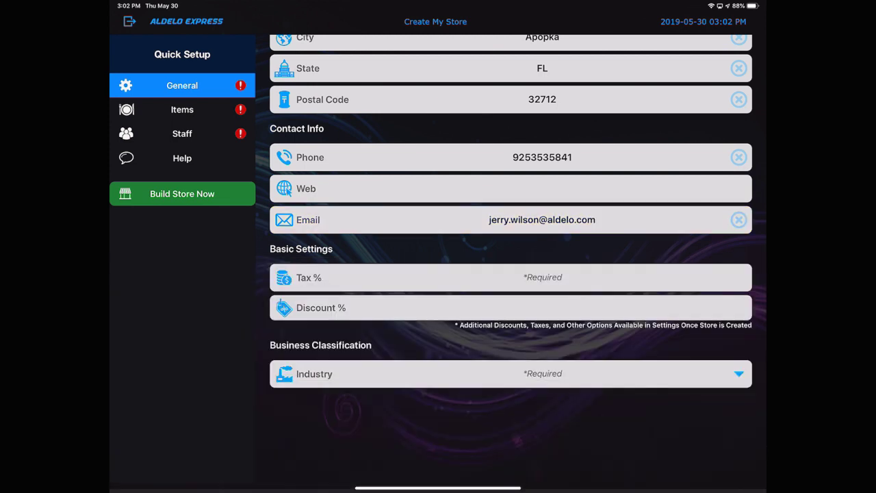
Step: Set the store's sales tax rate to 6.000%
click(510, 277)
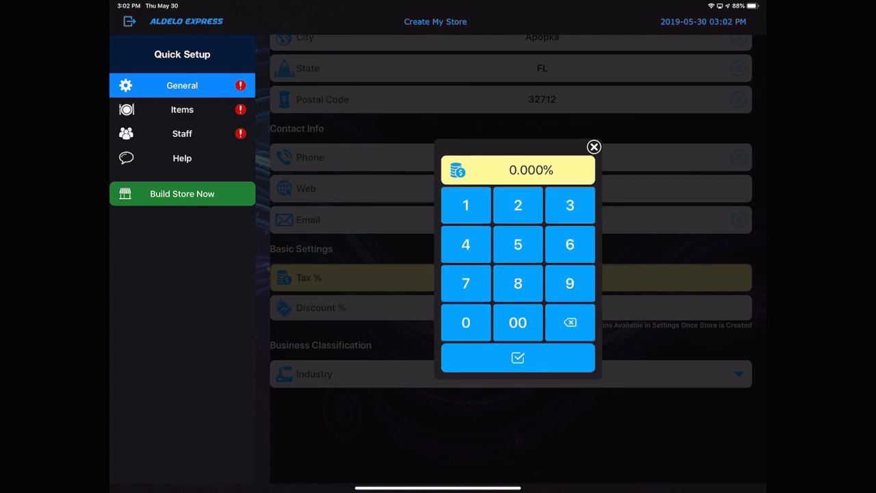
click(570, 245)
click(466, 321)
click(518, 322)
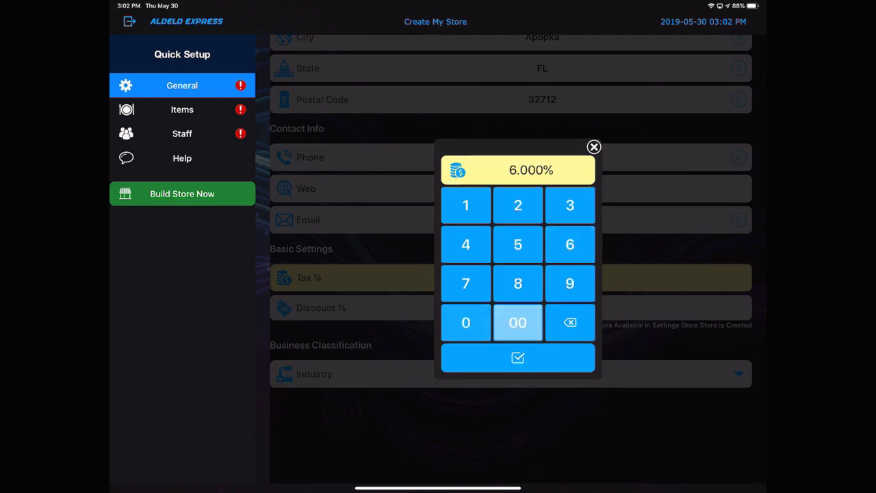
click(517, 358)
Step: Set the store's discount to 10%
click(510, 308)
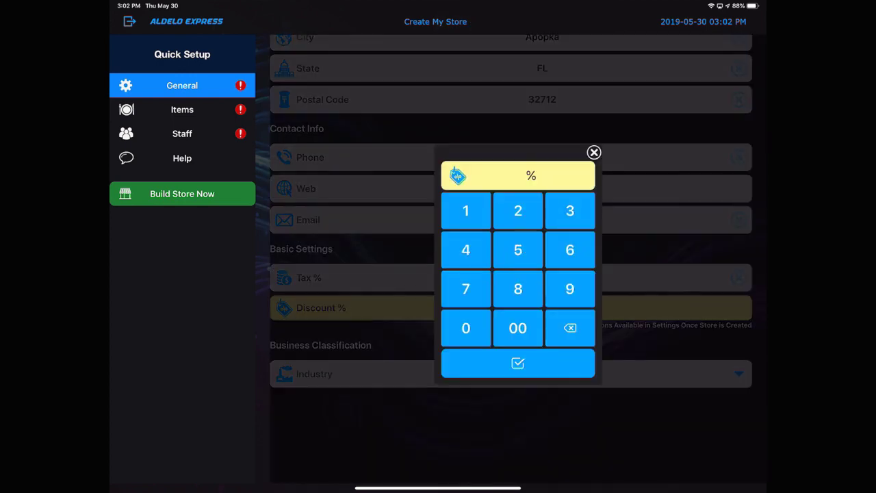
click(465, 204)
click(465, 322)
click(518, 357)
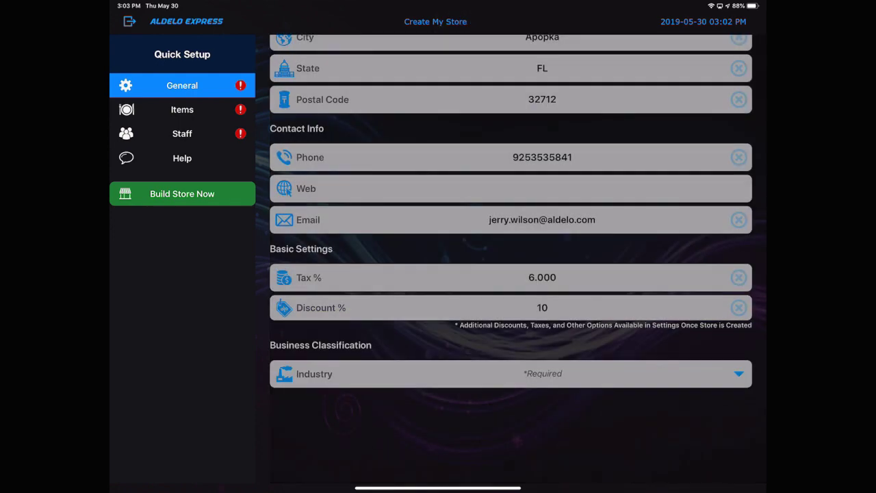
Step: Set the industry to Restaurant, category to Table Service and cuisine to Pizza
click(510, 374)
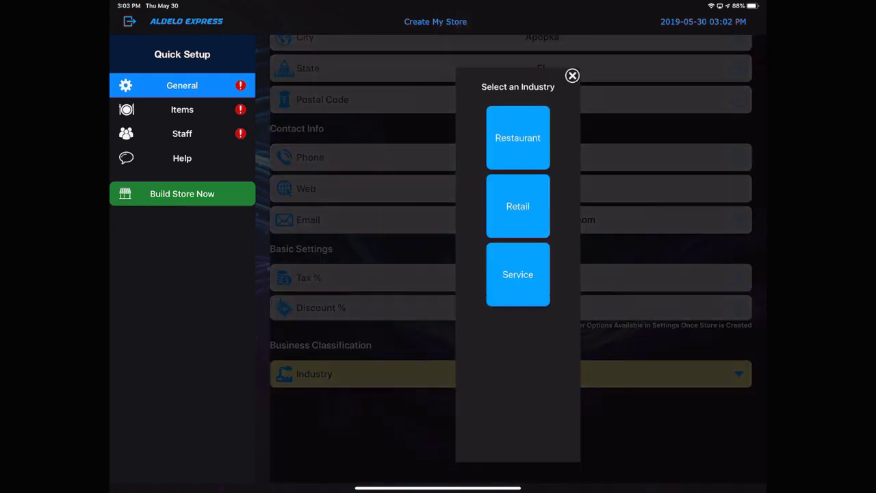
click(518, 133)
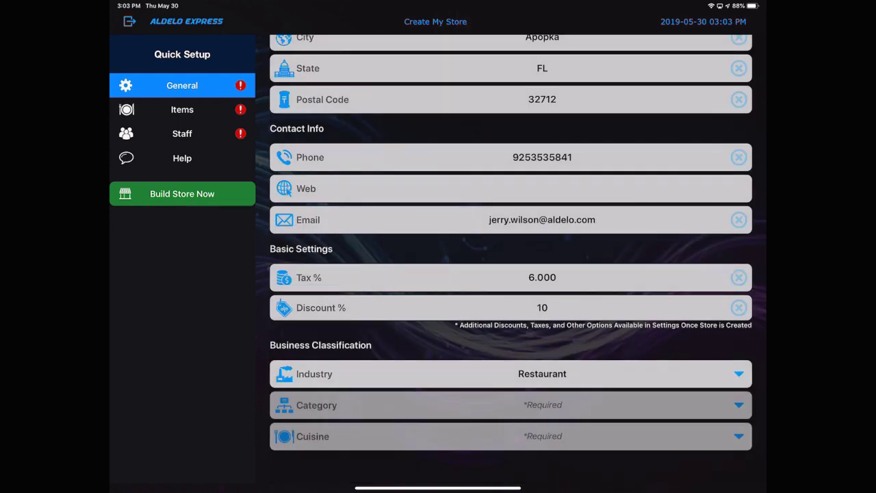
click(510, 404)
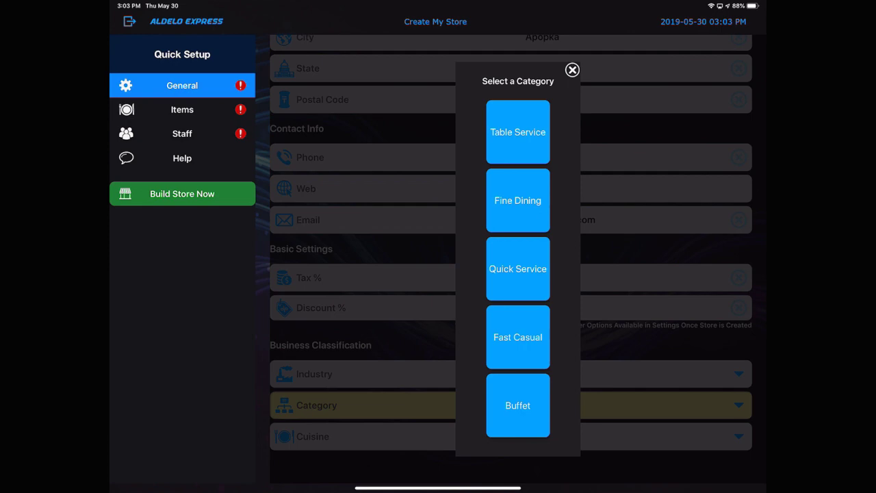
click(518, 132)
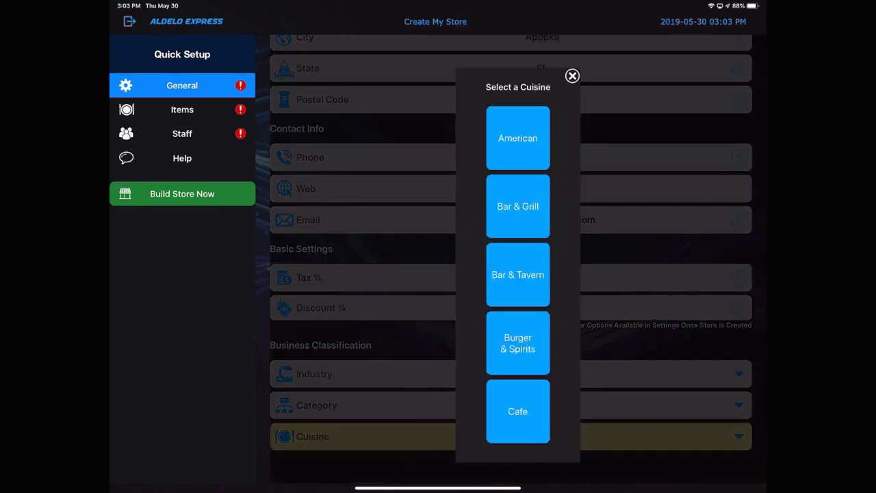
scroll(518, 274, down, 5)
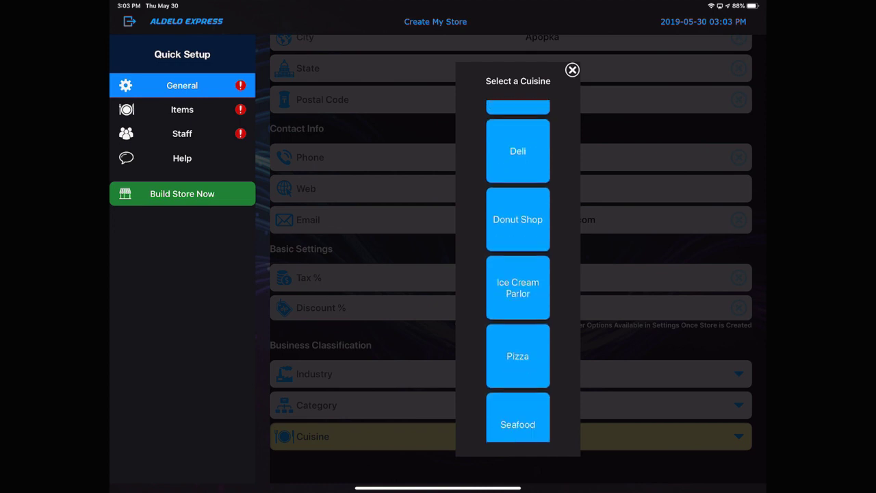
click(516, 315)
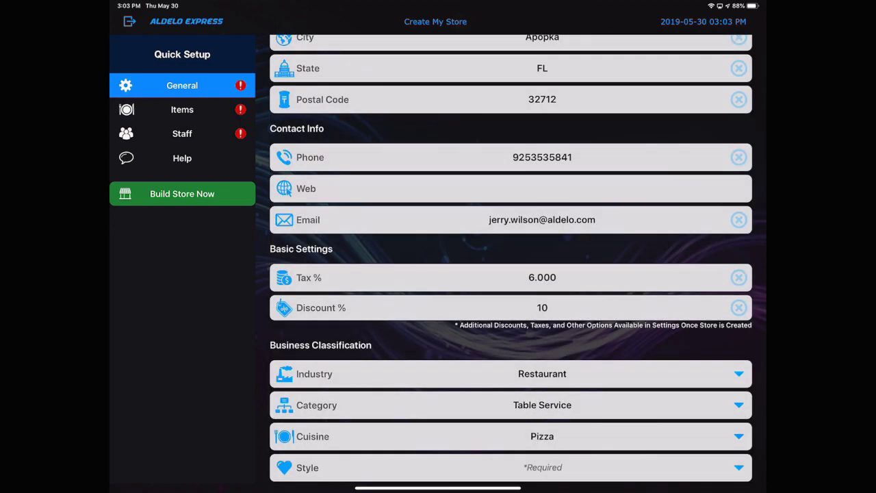
click(542, 468)
Step: Choose Other as the restaurant style and give the Water item a $0.00 price
click(518, 133)
click(226, 109)
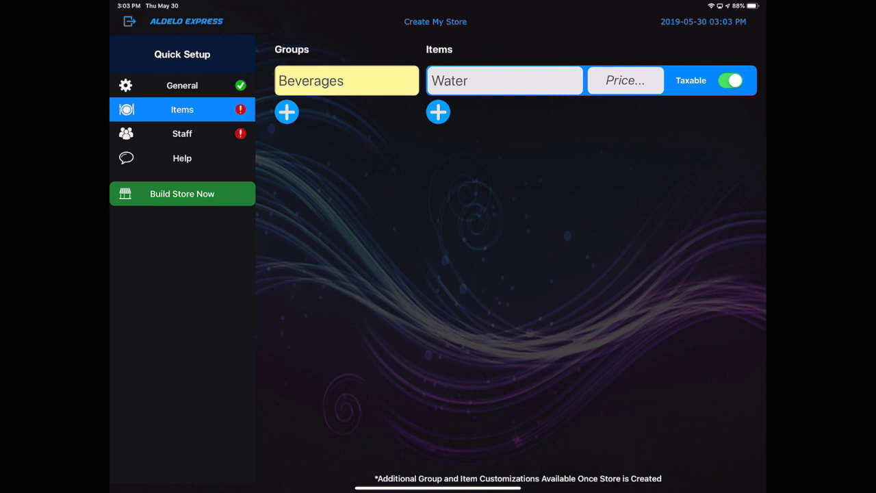
click(625, 80)
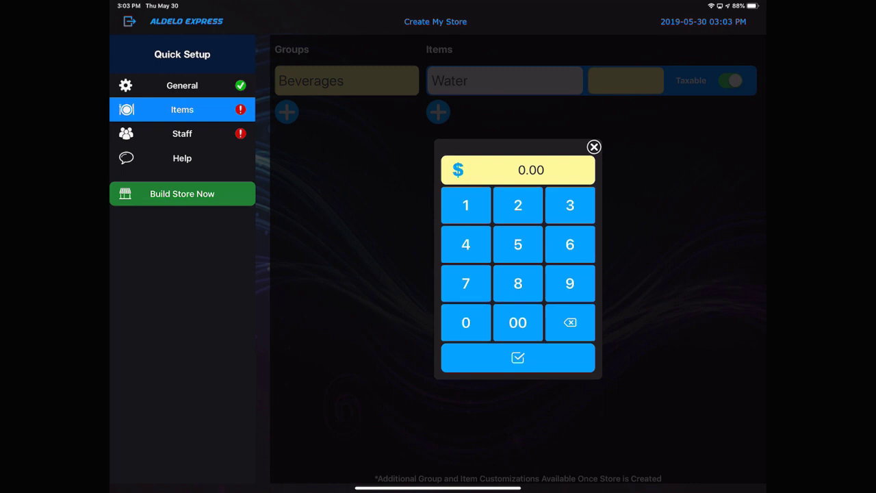
click(516, 358)
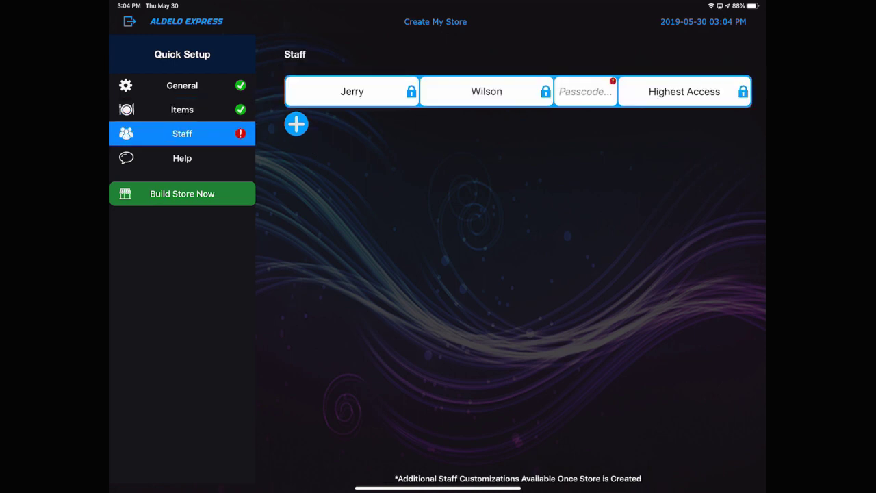
Step: Give the owner's staff entry a three-digit passcode and build the store
click(585, 91)
text(123)
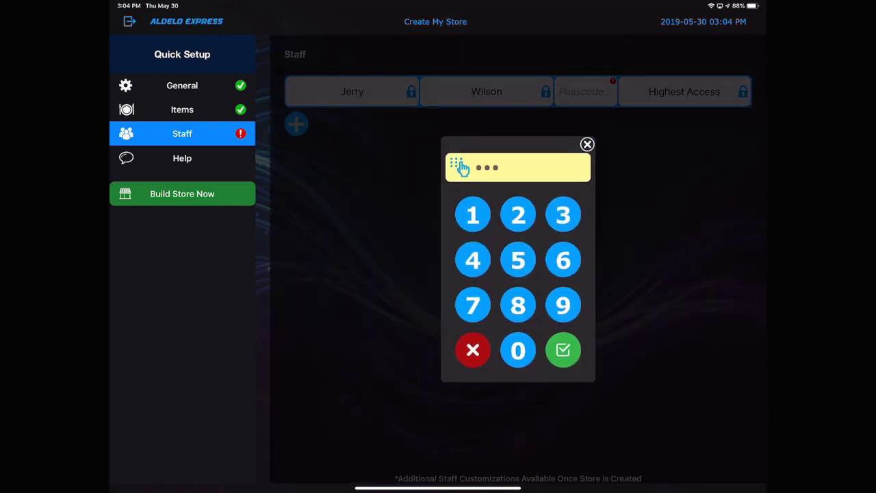
click(563, 350)
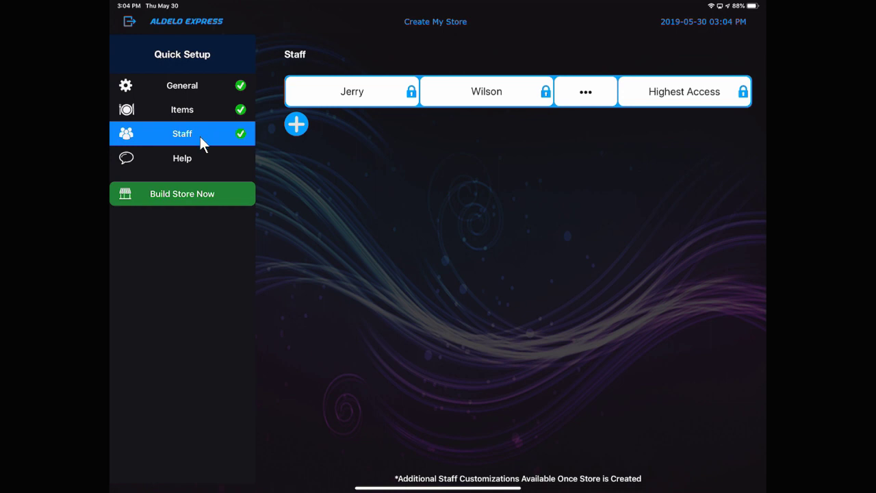
click(217, 198)
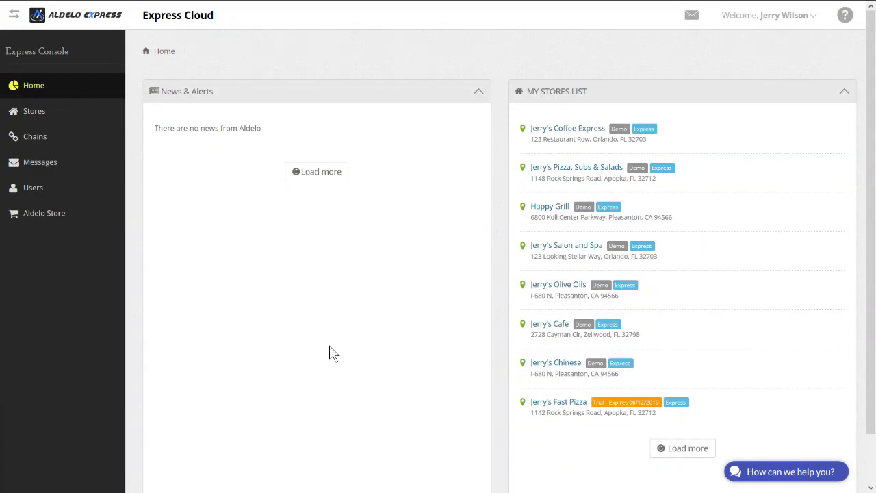
mouse_move(295, 6)
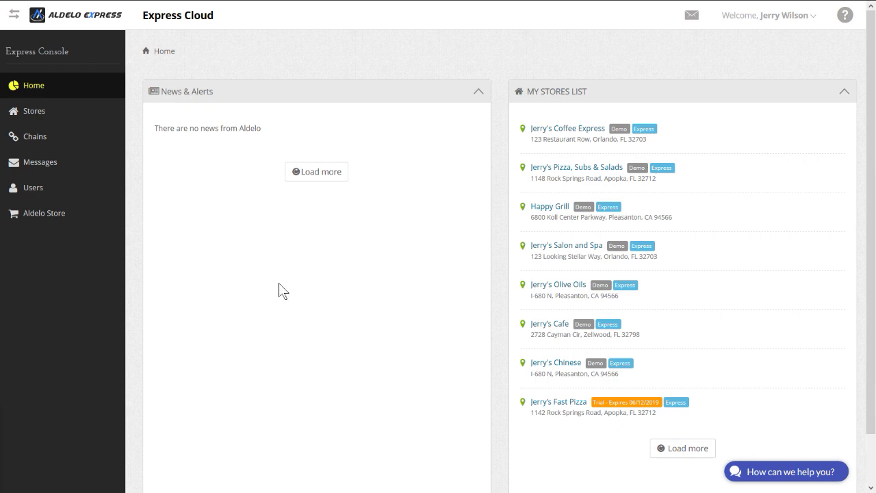
Step: Manage the Jerry's Fast Pizza trial store and open its Pizza Sizes settings
click(560, 404)
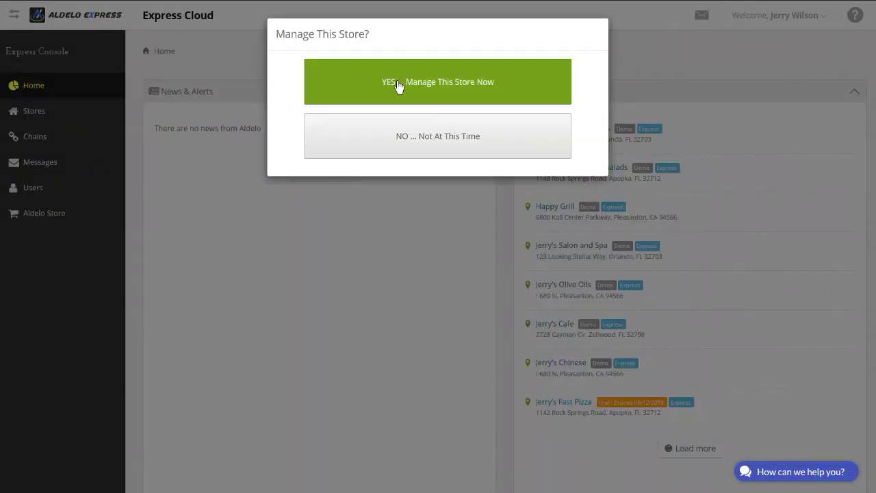
click(398, 83)
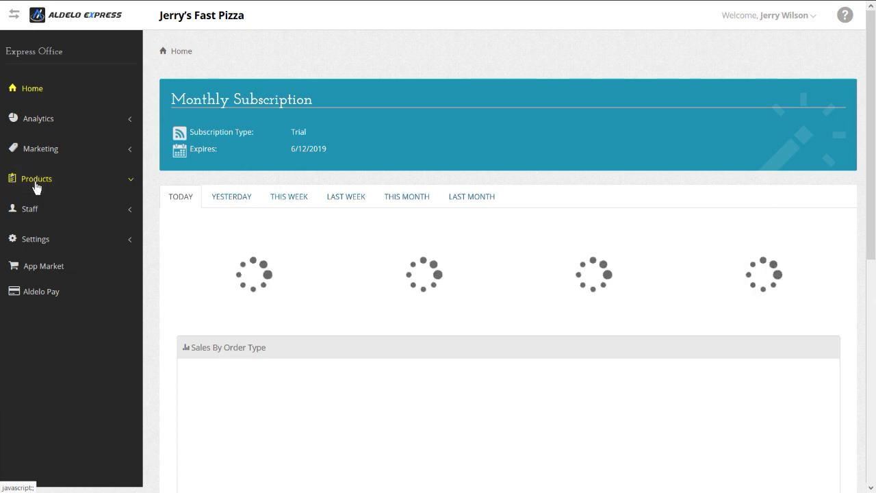
click(35, 184)
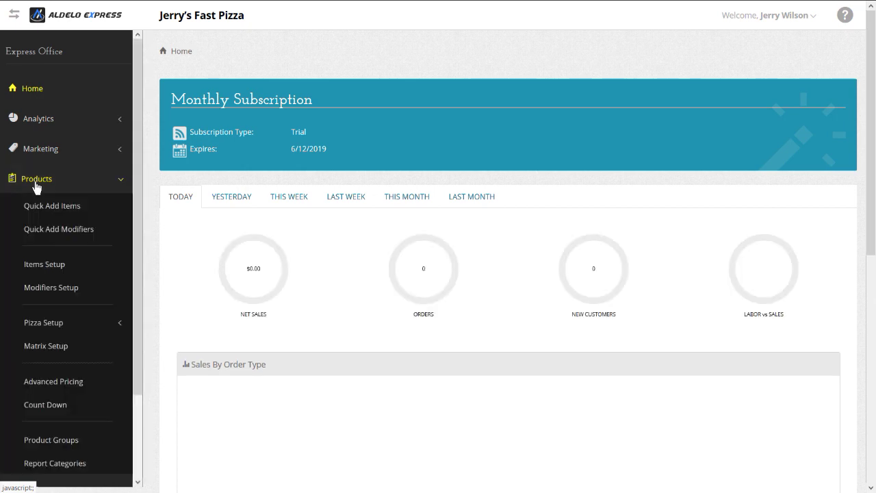
click(34, 208)
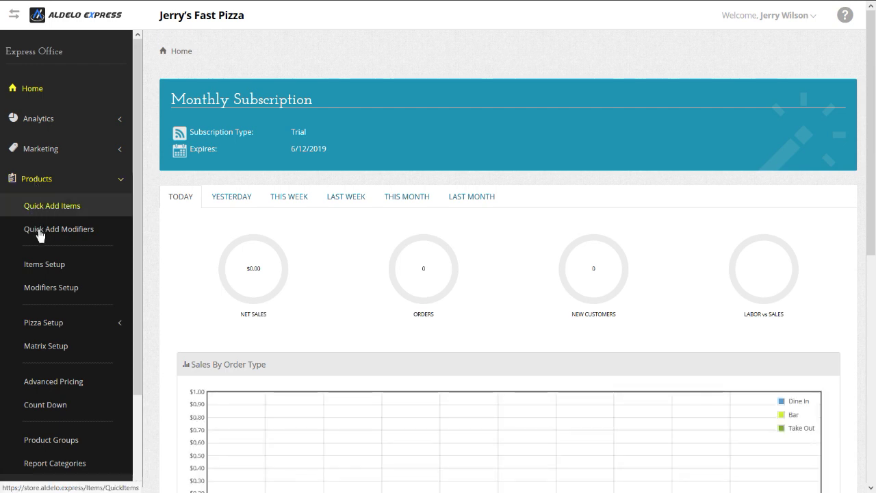
click(39, 232)
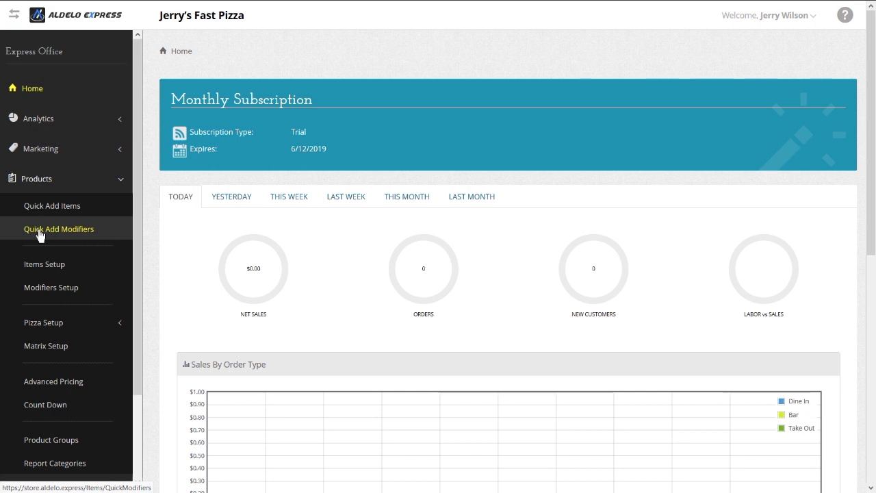
click(49, 326)
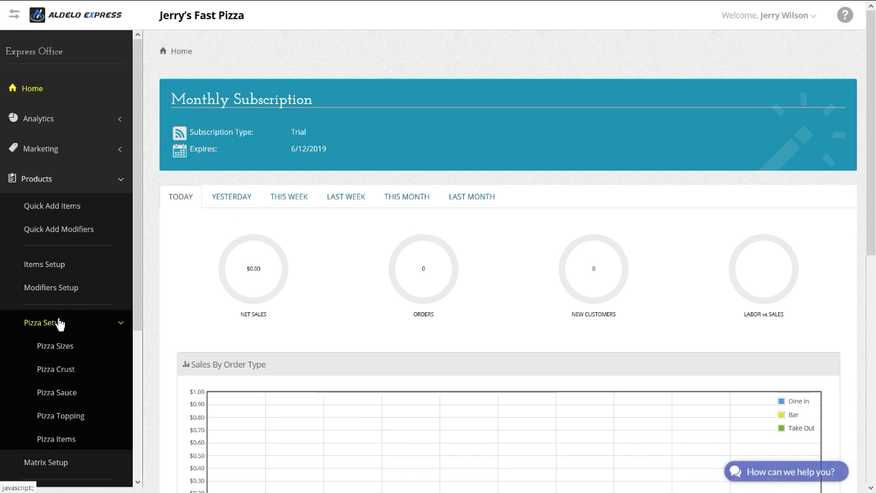
scroll(61, 321, down, 1)
scroll(81, 321, down, 2)
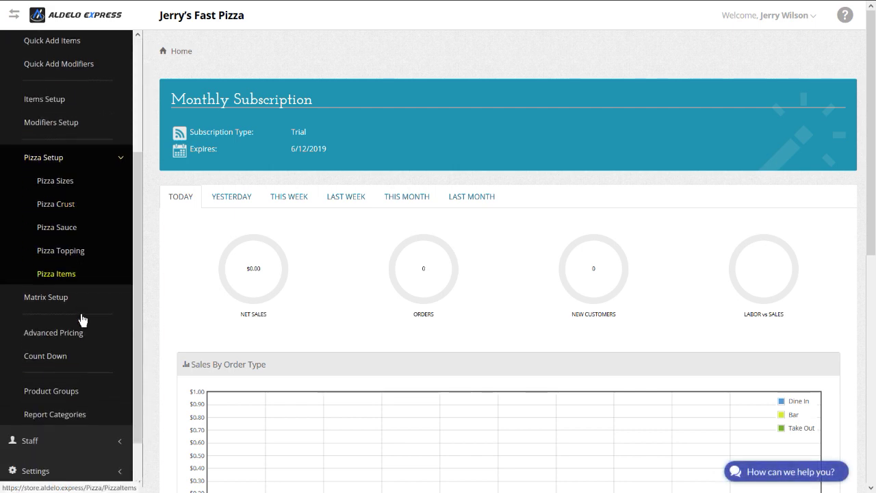
click(61, 169)
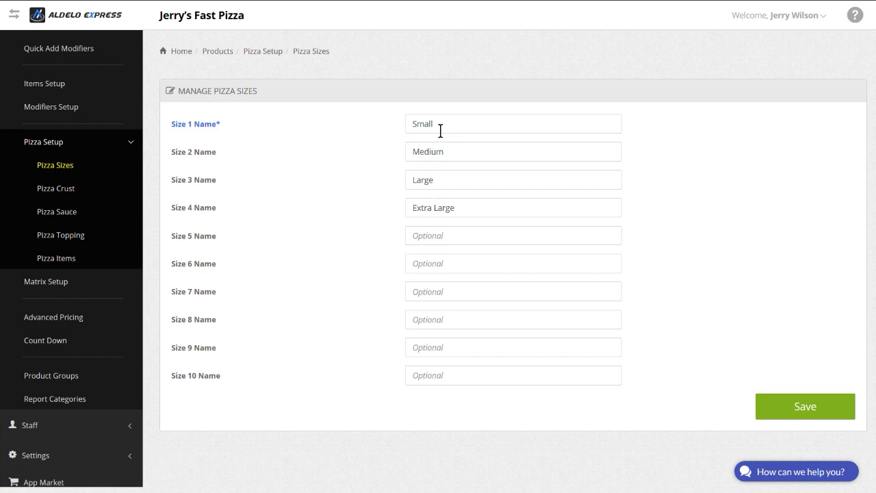
Step: Rename Small to 12" and Medium to 18", and delete the Large and Extra Large sizes
double_click(393, 124)
text(112')
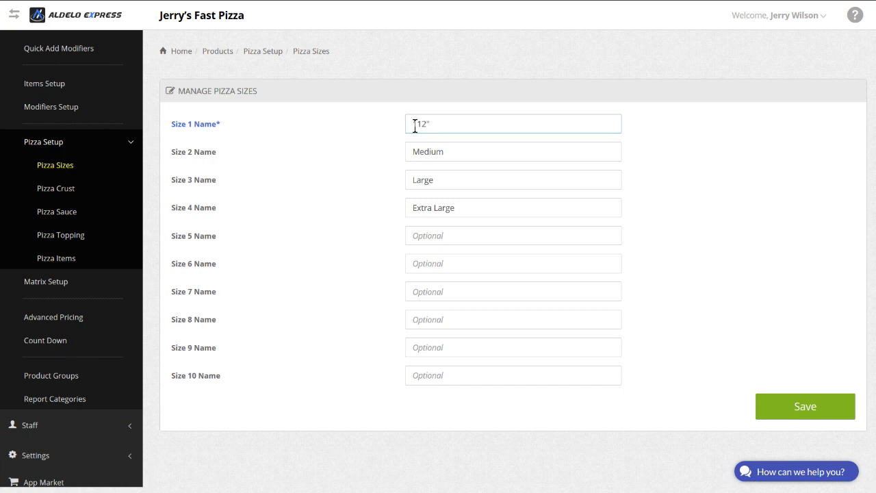
key(BackSpace)
key(BackSpace)
key(BackSpace)
text(12")
drag(454, 149, 383, 162)
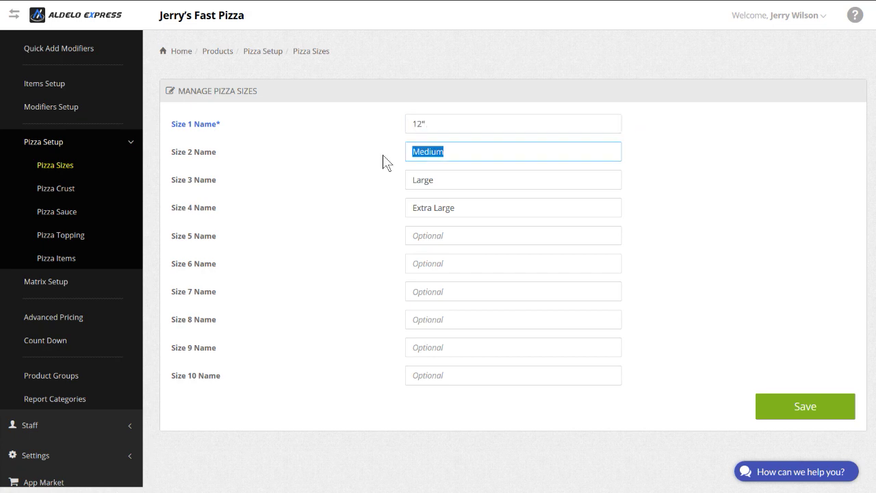
text(18)
click(446, 182)
double_click(424, 180)
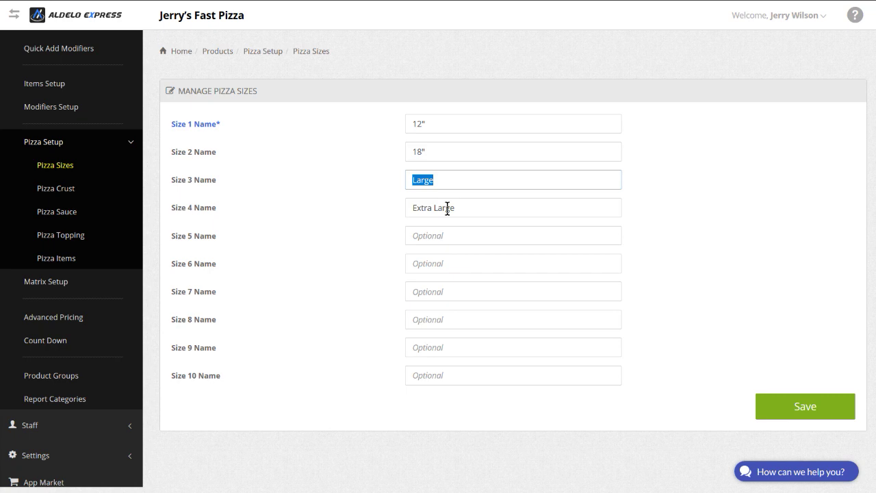
key(BackSpace)
drag(463, 207, 388, 215)
key(BackSpace)
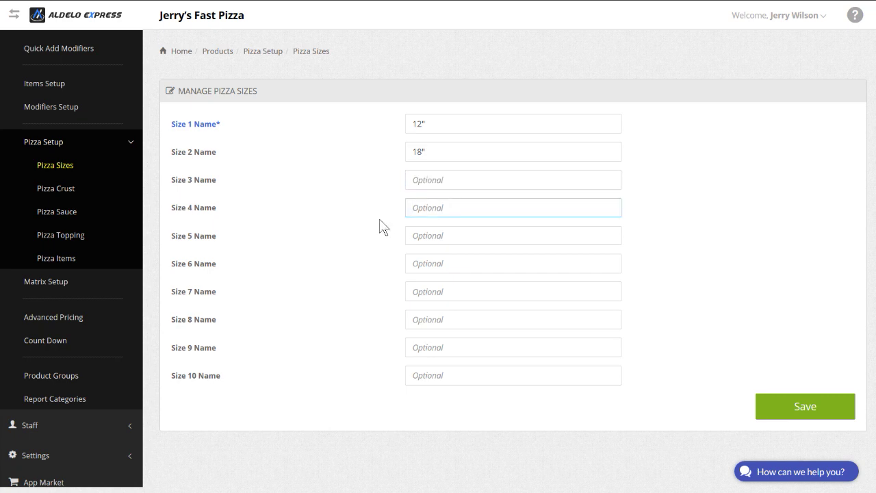
Step: Save the two pizza sizes and dismiss the confirmation
click(805, 408)
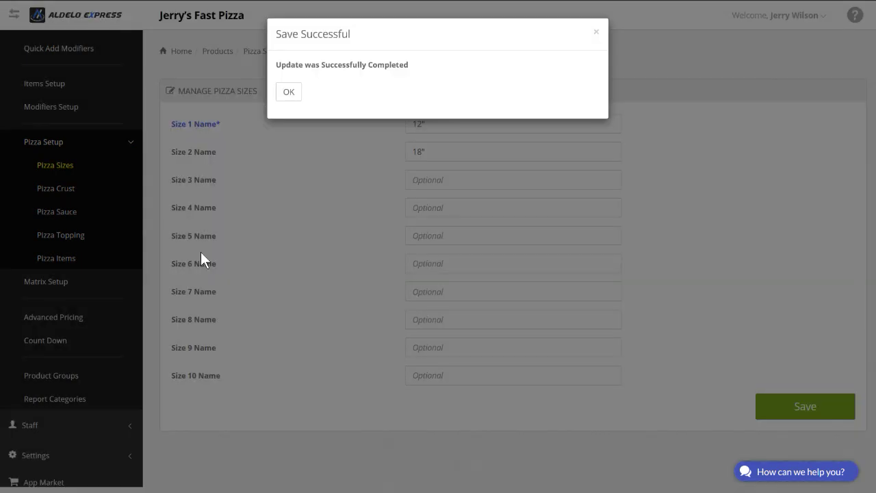
click(288, 91)
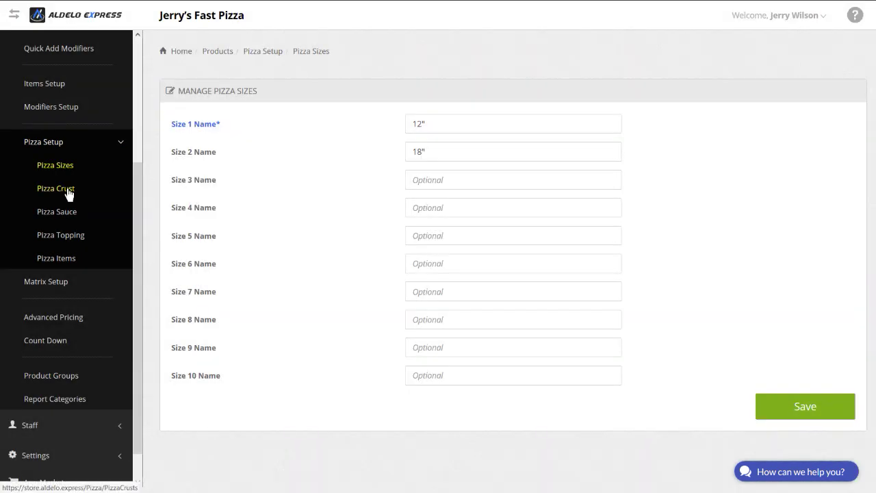
click(69, 194)
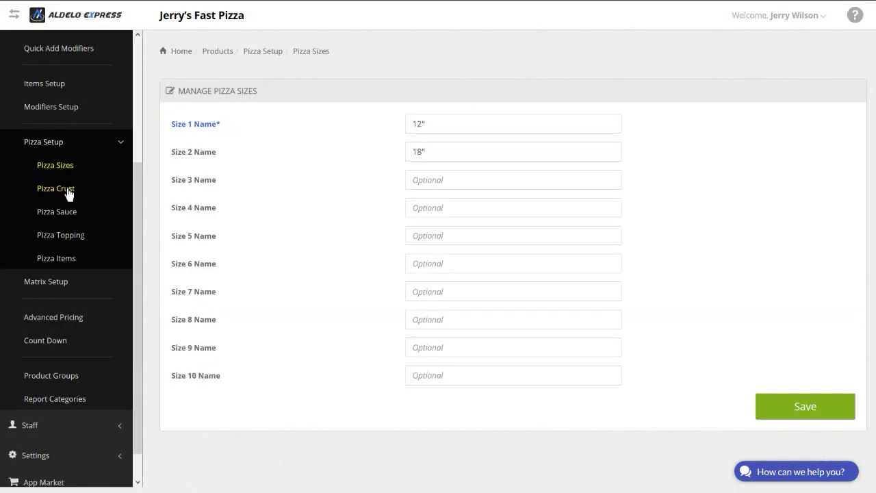
click(68, 190)
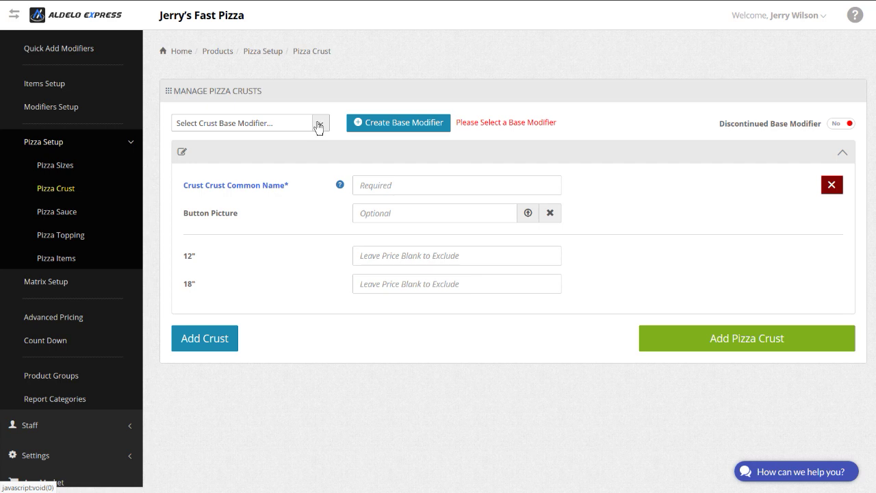
Step: Create a new base modifier named 'Crust' for the pizza crusts
click(317, 126)
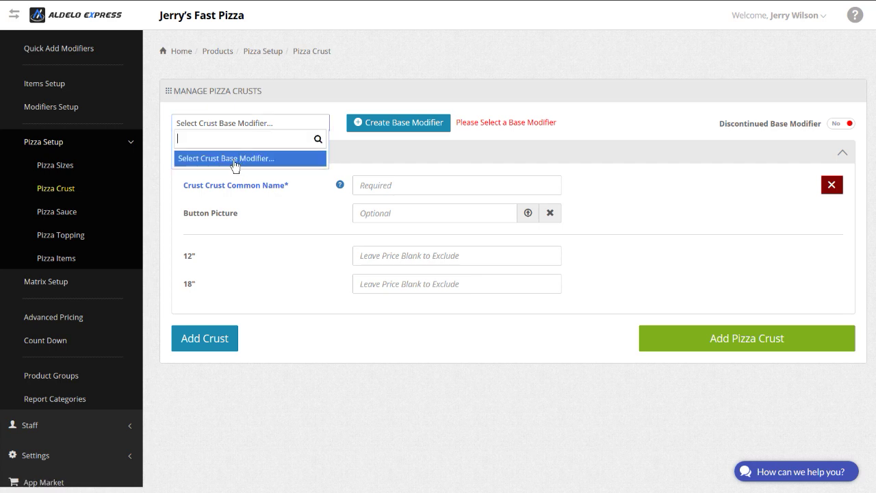
click(234, 164)
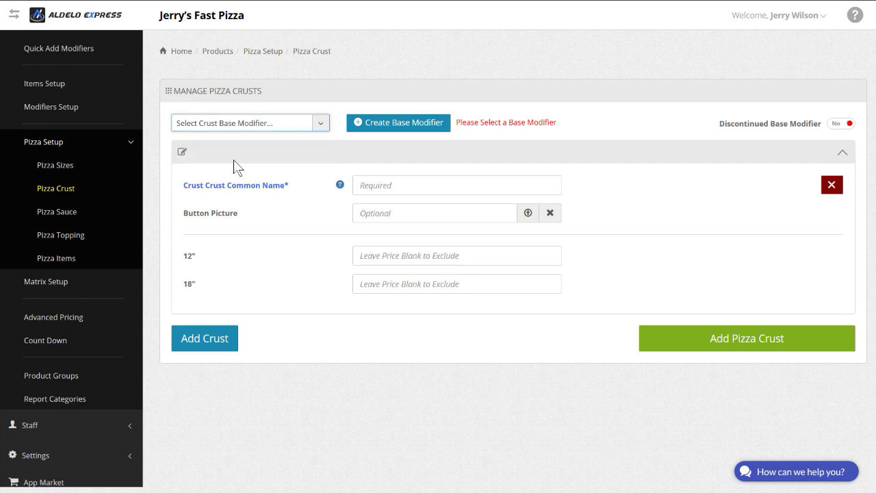
click(383, 131)
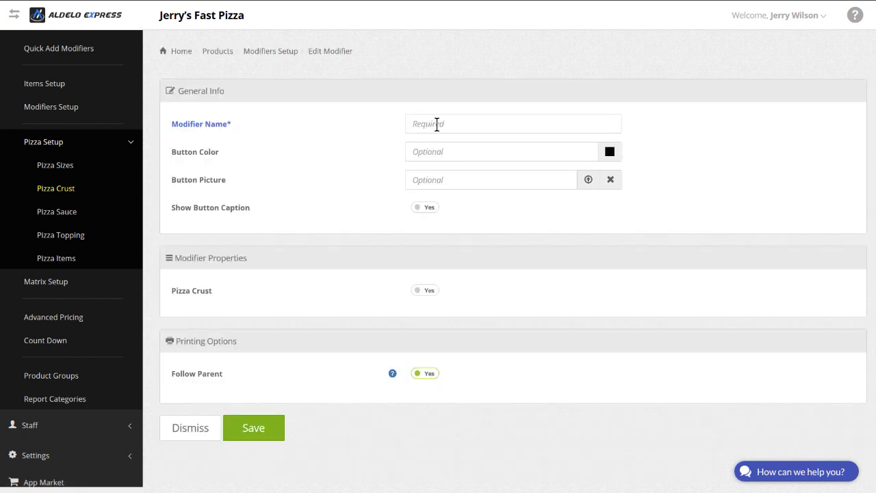
click(437, 125)
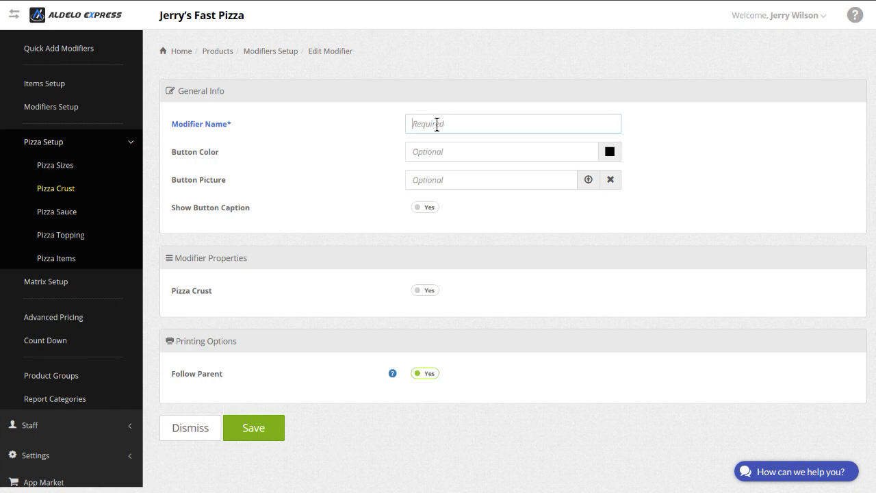
text(Crust)
click(248, 429)
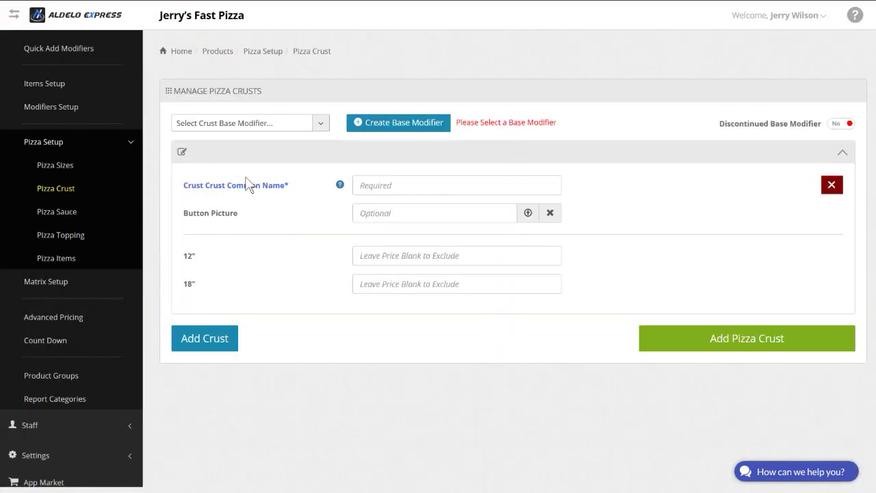
click(372, 183)
Step: Add a Thin crust priced 0.00 for both the 12" and 18" sizes
text(Think)
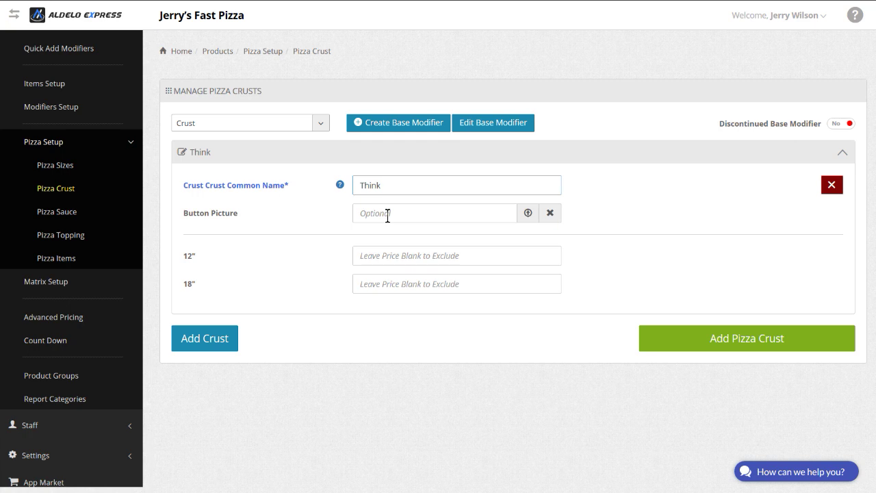
key(BackSpace)
click(381, 256)
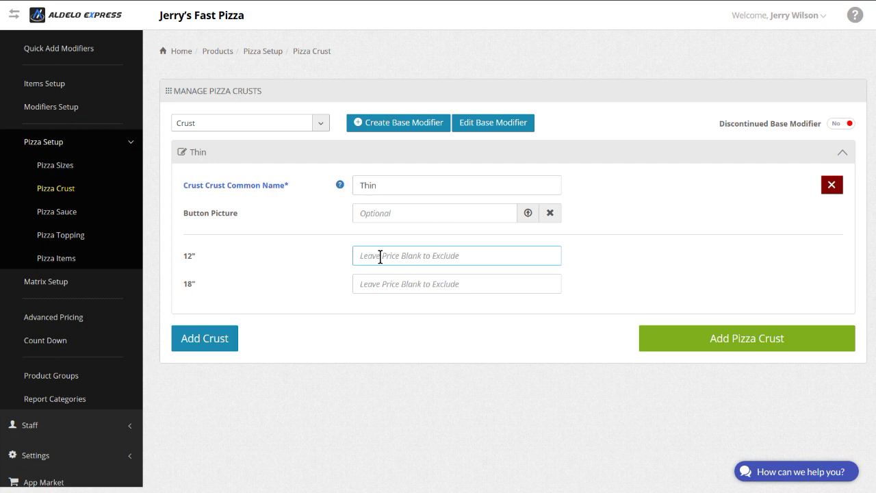
text(0.00)
click(375, 280)
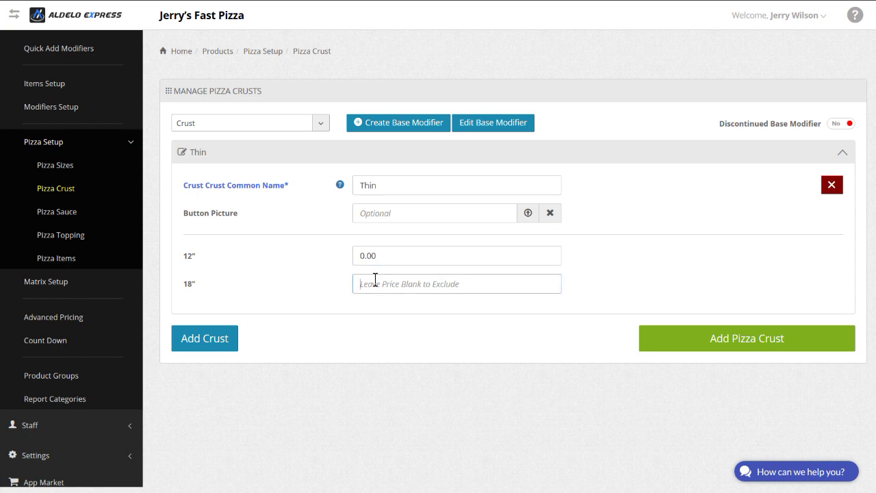
text(0.00)
click(219, 343)
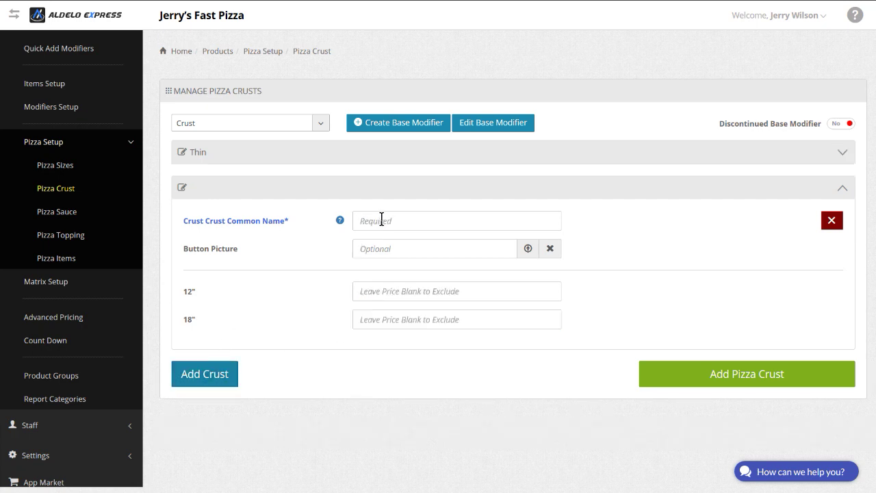
Step: Add a Thick crust priced 0.00 for both sizes and save the crusts
click(381, 220)
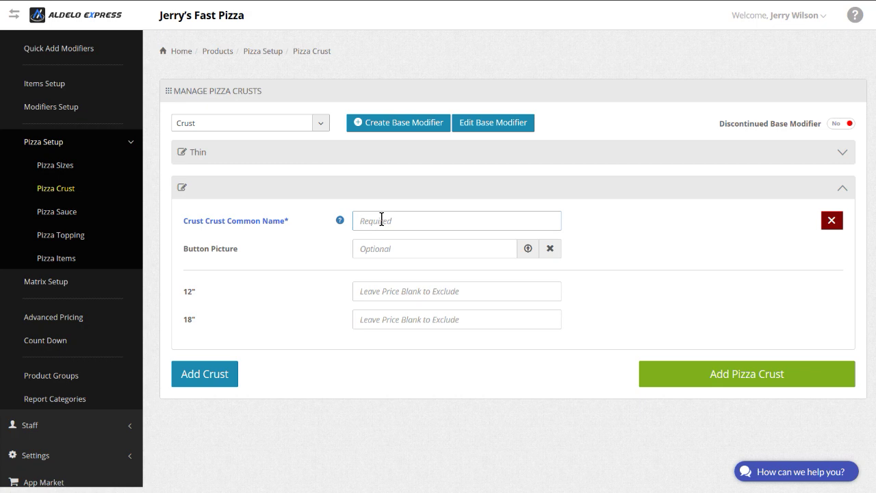
text(Thick)
click(376, 291)
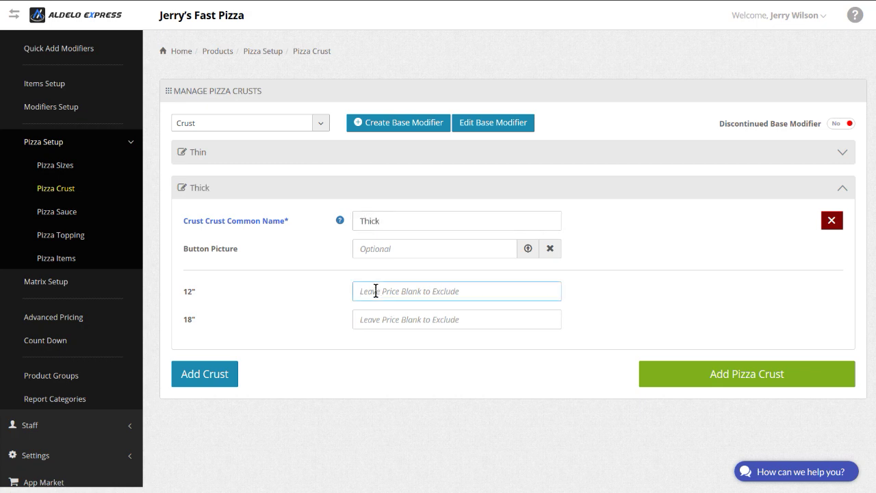
text(0.00)
click(373, 323)
text(0.00)
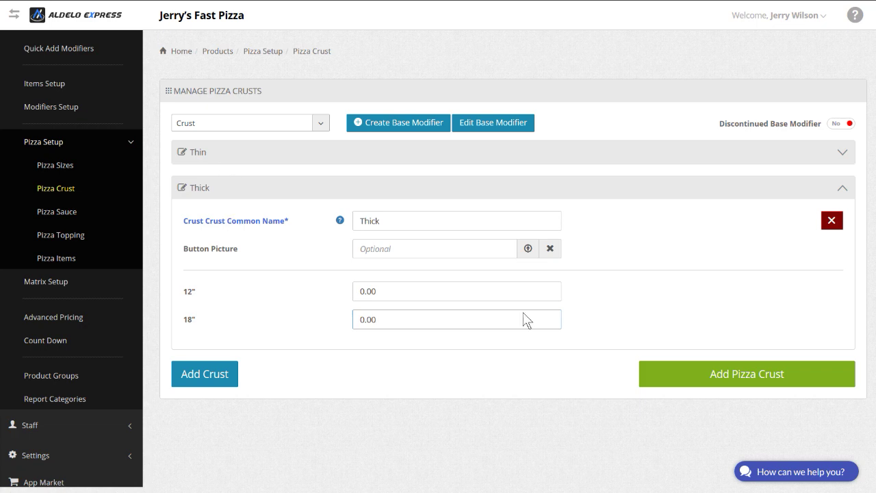
key(Return)
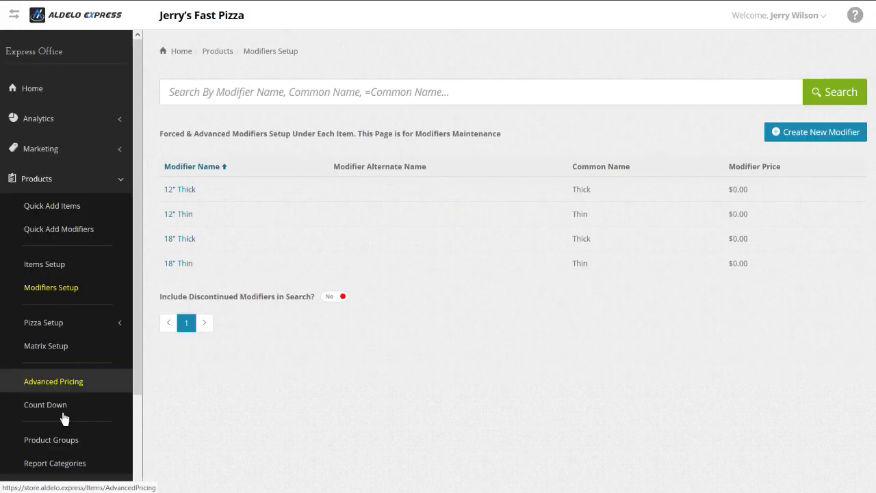
Step: Expand Pizza Setup in the sidebar and go to the Pizza Sauce page
click(50, 328)
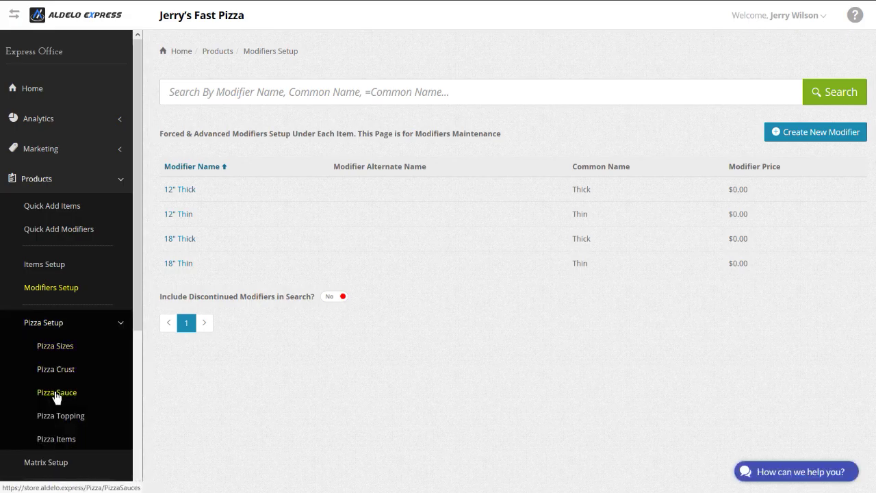
click(57, 394)
click(82, 370)
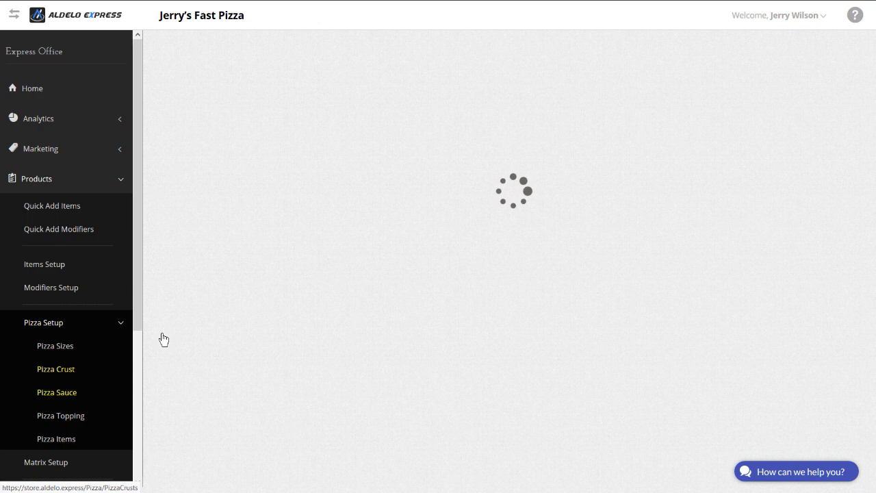
Step: Create and save a base modifier named 'Sauce'
click(466, 125)
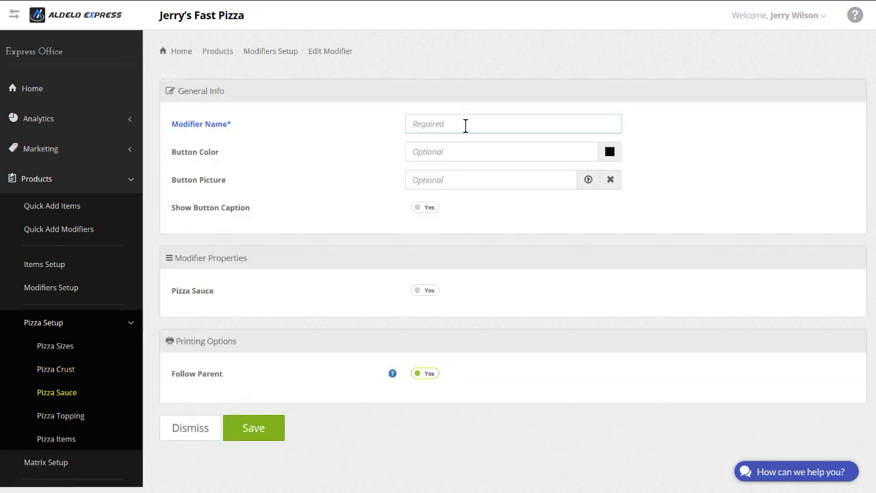
text(Sauce)
click(259, 435)
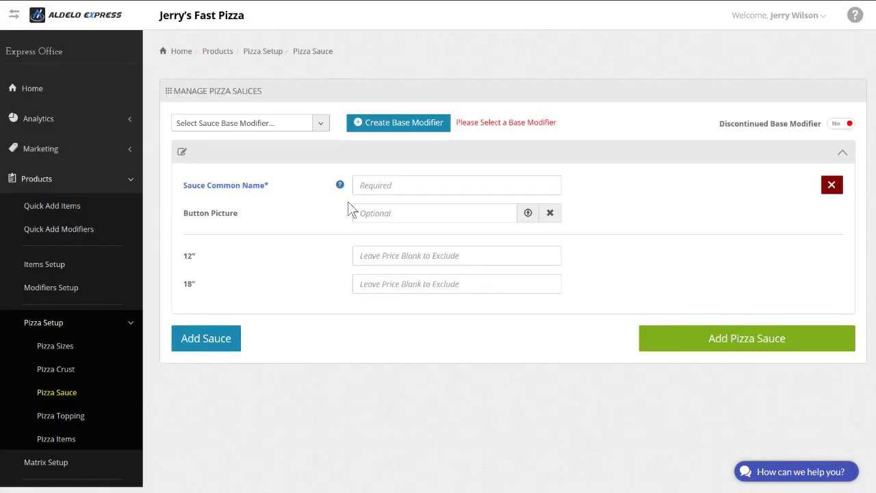
Step: Add the Tomato Basil sauce at 0.00 for both 12" and 18", then add another sauce entry
click(371, 184)
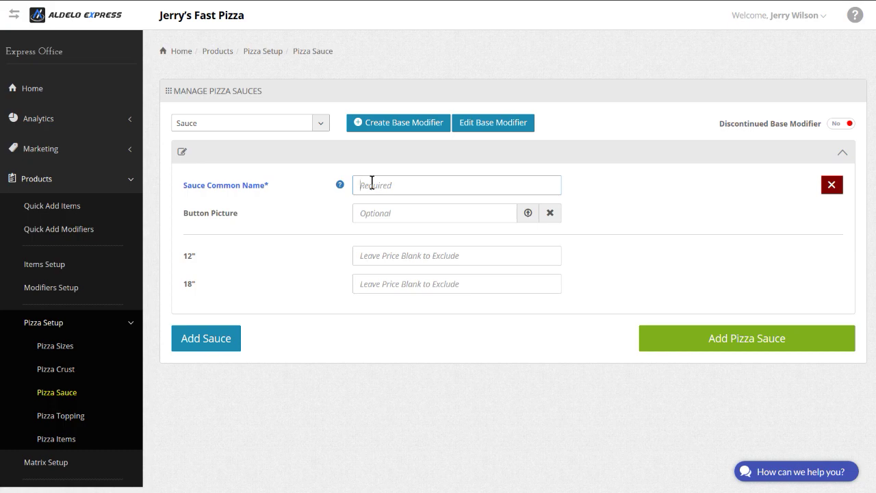
text(Tomato Basil)
click(397, 263)
text(0.00)
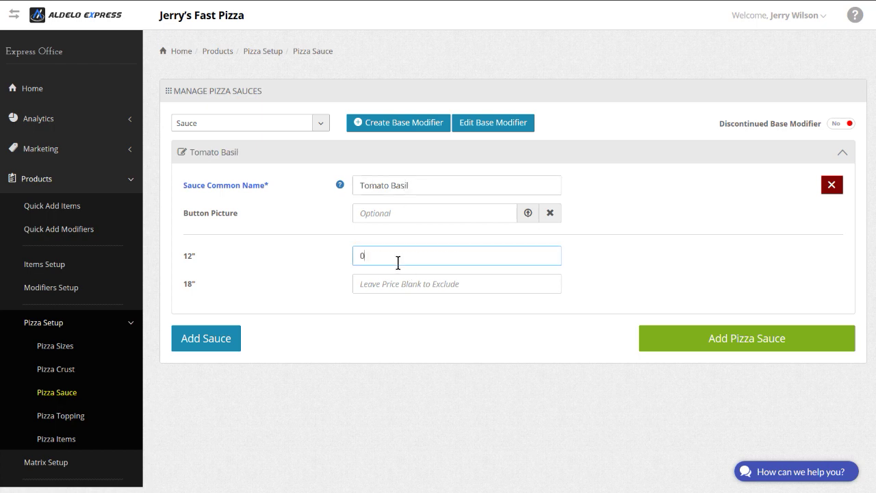
click(375, 288)
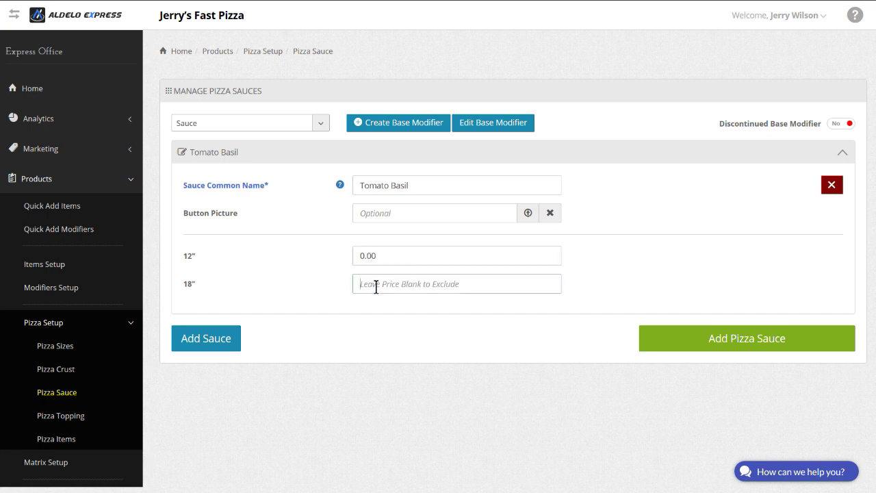
text(0.00)
click(209, 346)
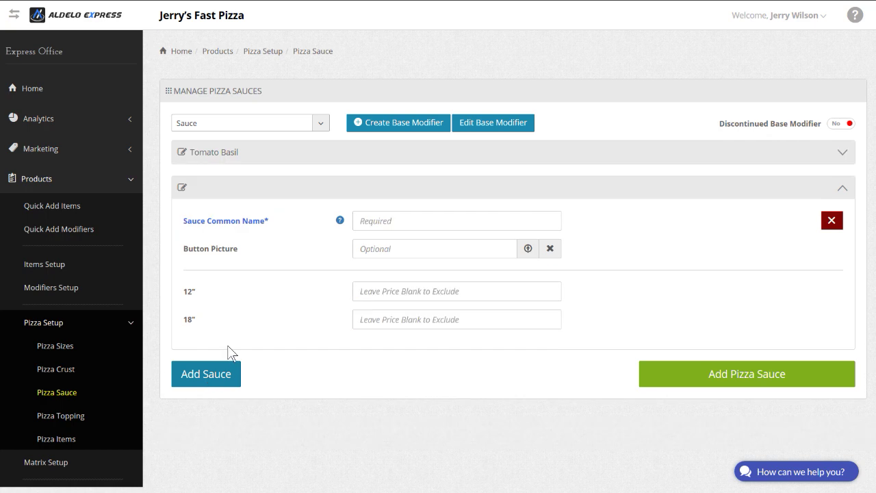
Step: Enter Alfredo sauce at 0.00 for 12" and 18" and save both sauces
click(379, 217)
text(Alfredo)
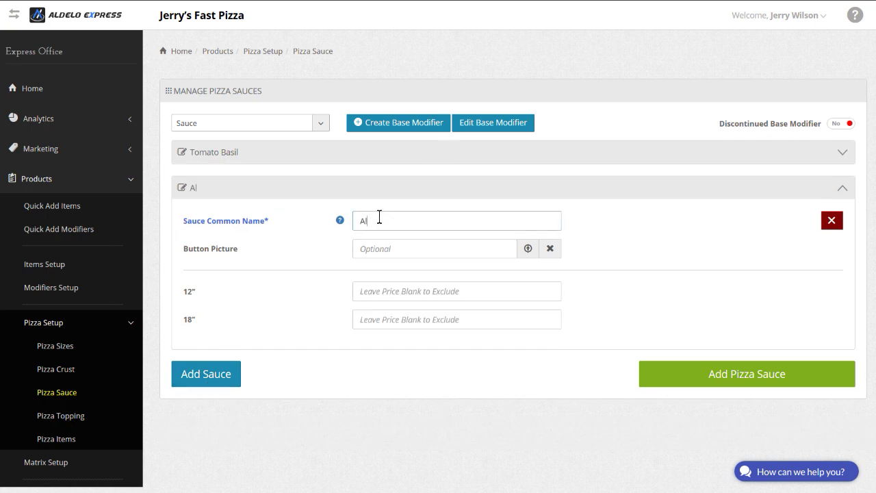
click(377, 295)
text(0)
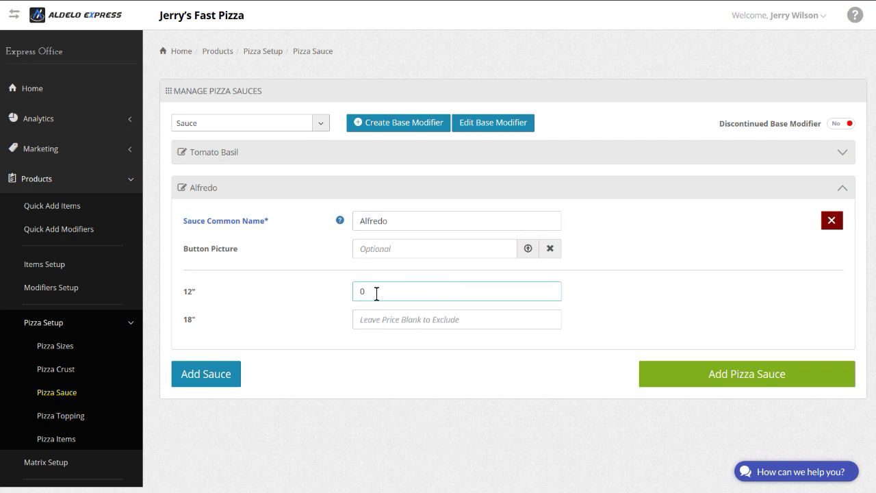
text(.00)
click(370, 316)
text(0.00)
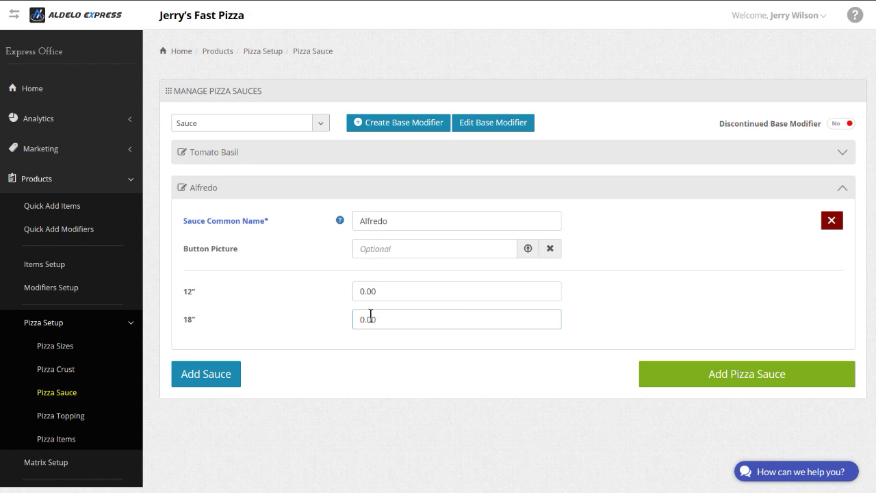
click(236, 179)
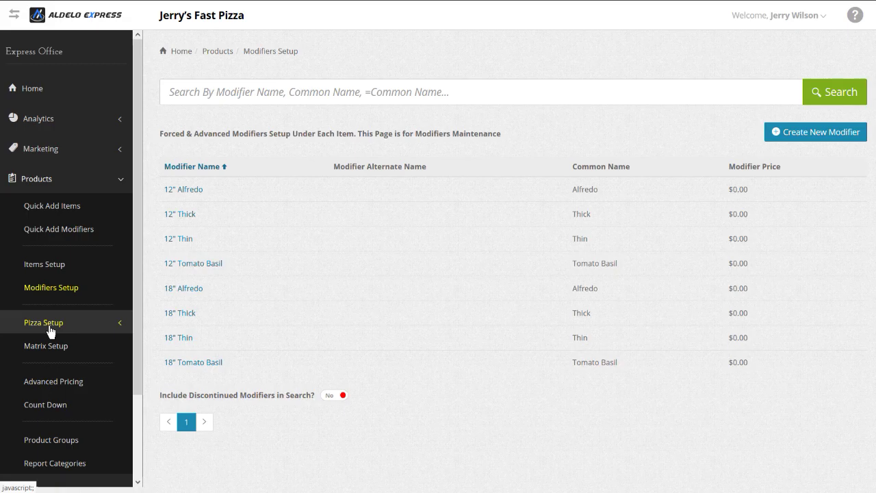
Step: Go to the Pizza Topping setup page under Pizza Setup
click(49, 328)
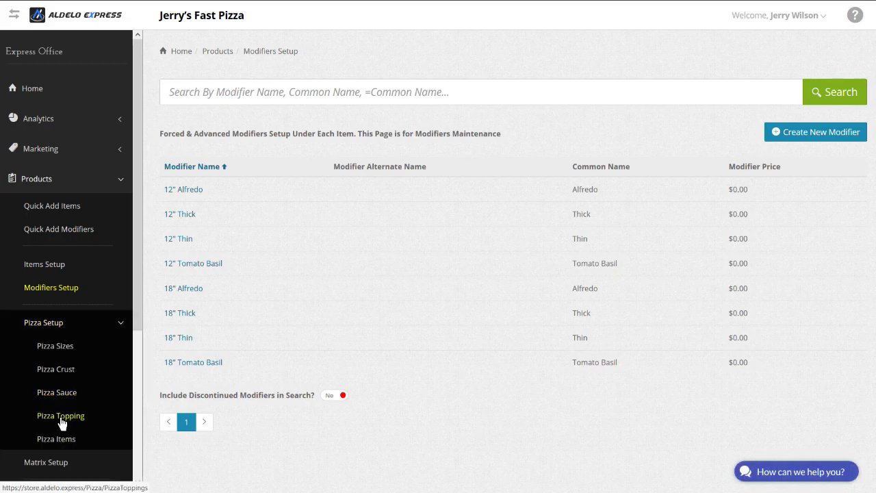
click(61, 416)
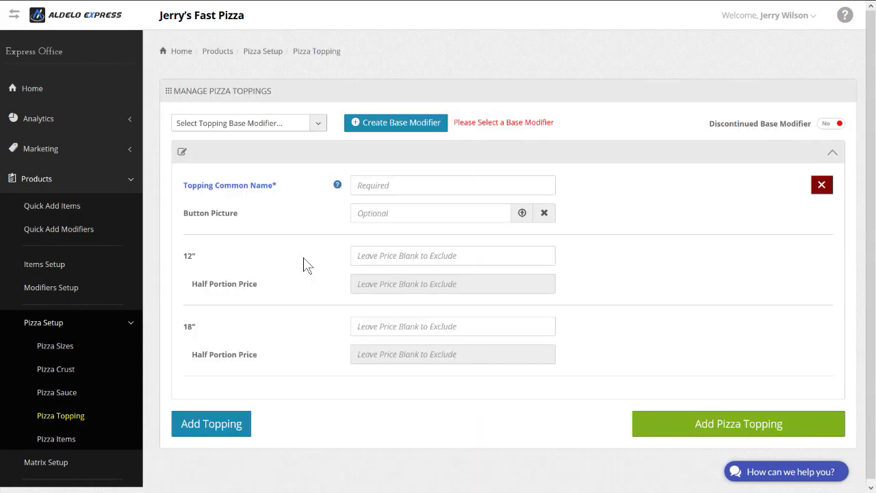
Step: Create and save a new topping base modifier named 'Toppings'
click(353, 126)
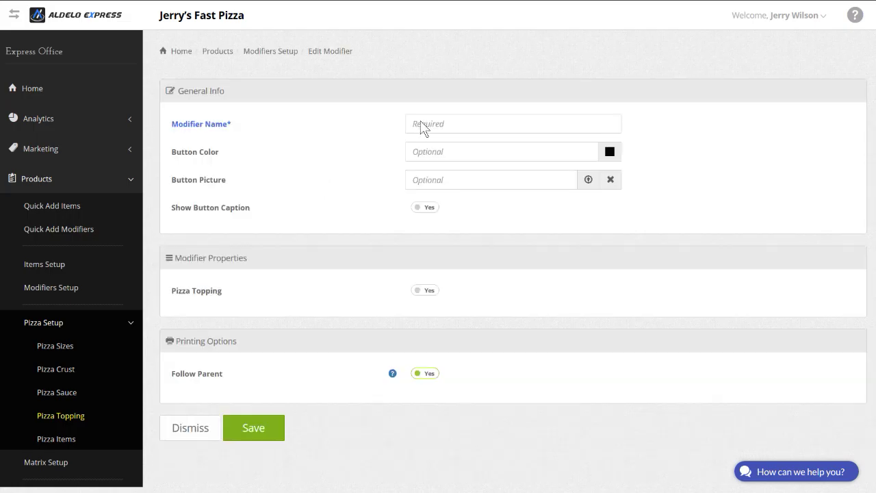
click(431, 124)
text(T)
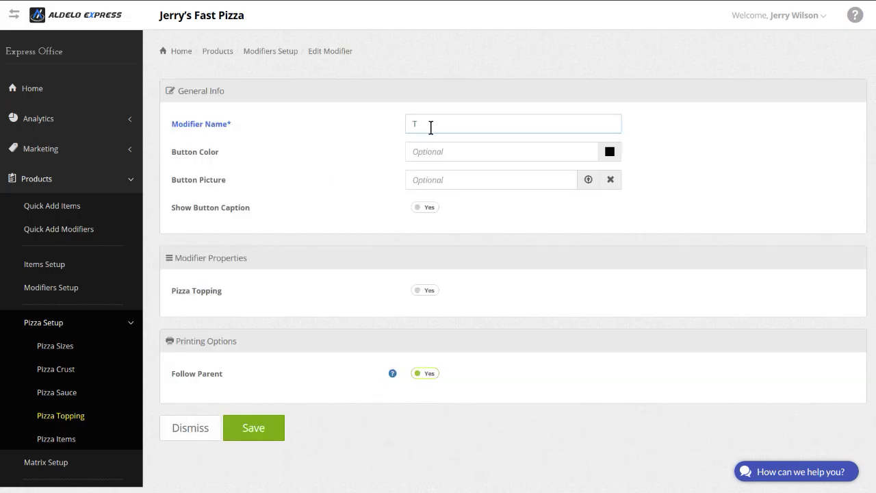
text(oppings)
click(266, 429)
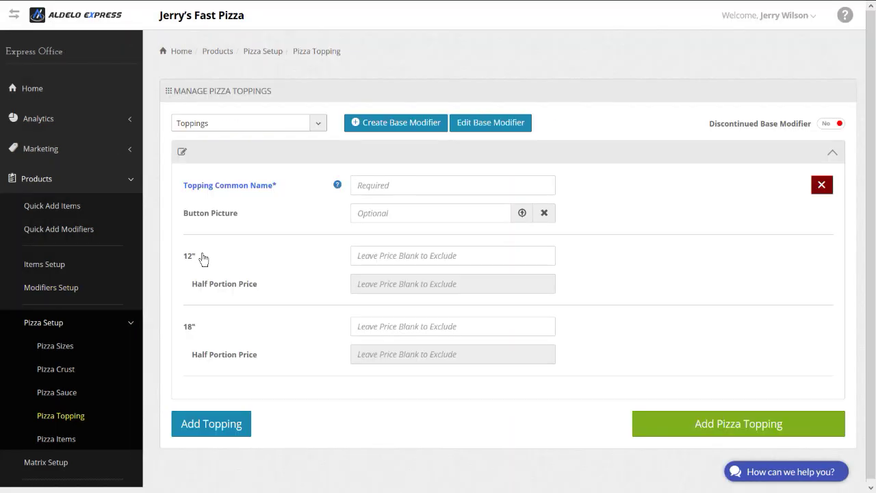
Step: Enter Black Olives at 1.00 (half .50) for 12" and 2.00 (half 1) for 18", then add another topping entry
click(382, 184)
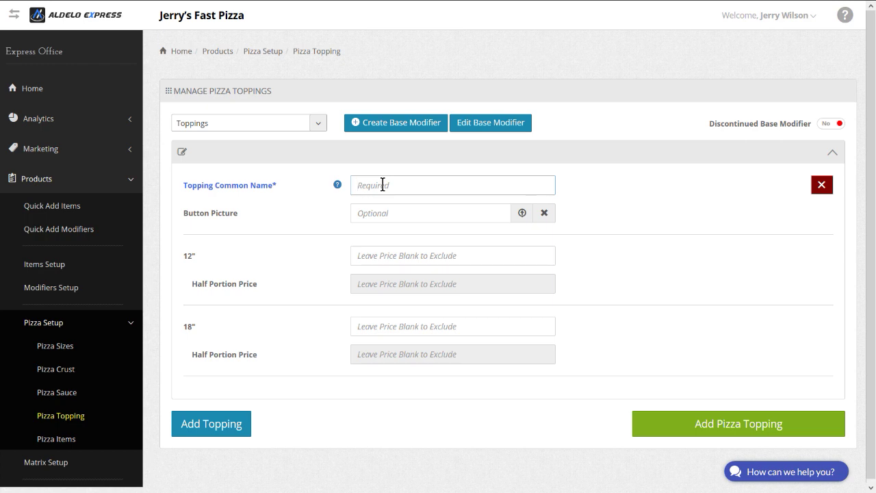
text(Black Olives)
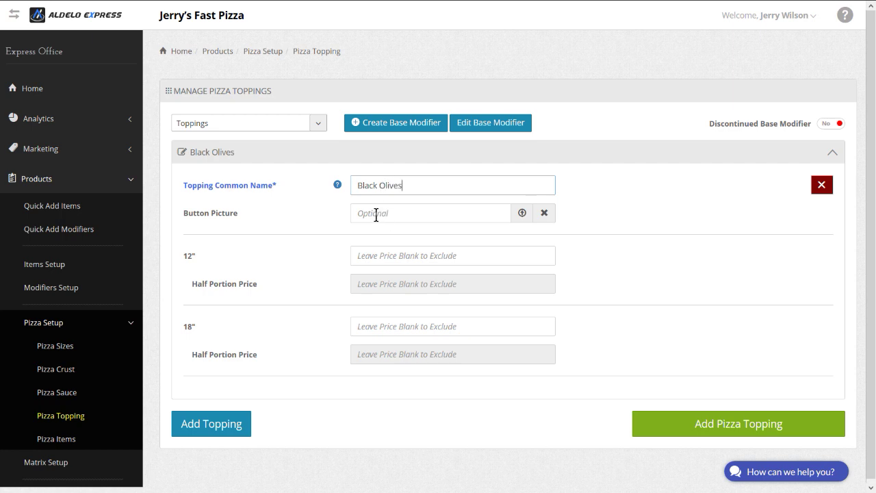
click(374, 255)
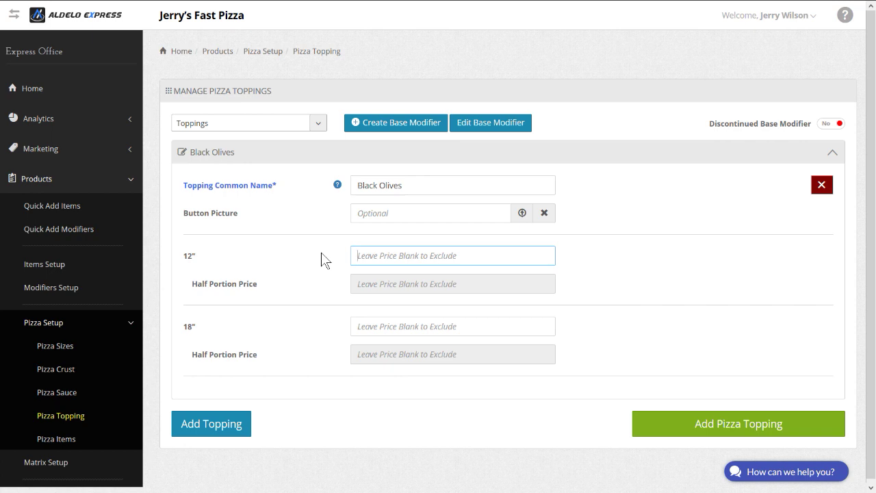
text(1)
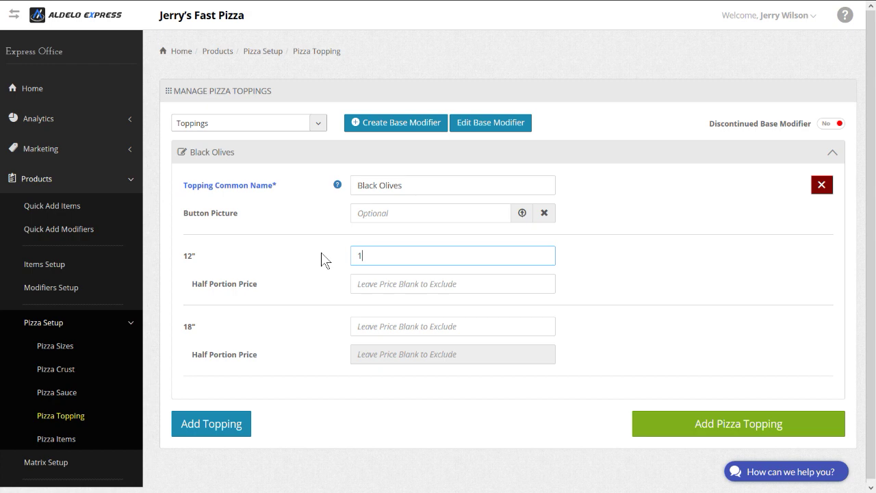
text(.00)
click(354, 281)
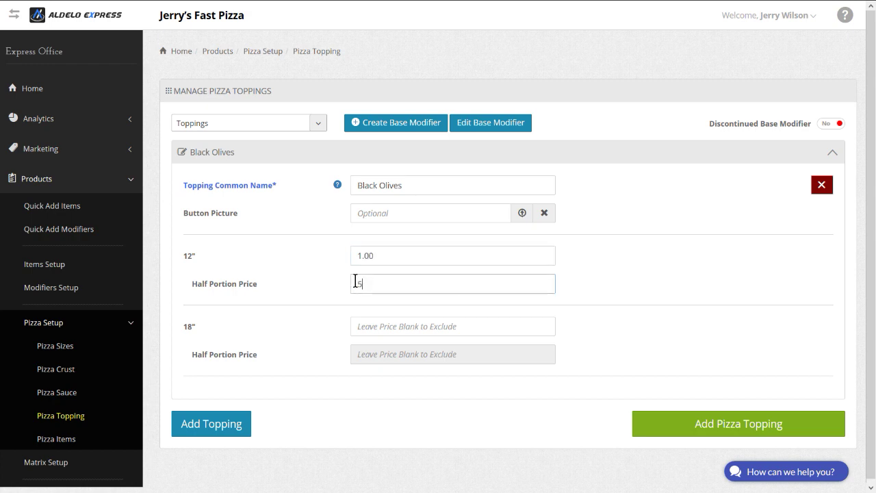
text(.50)
click(361, 321)
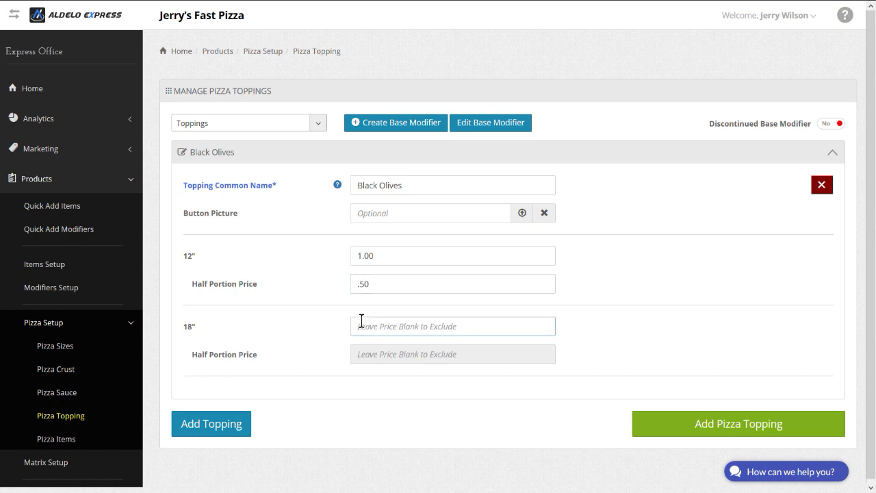
text(2)
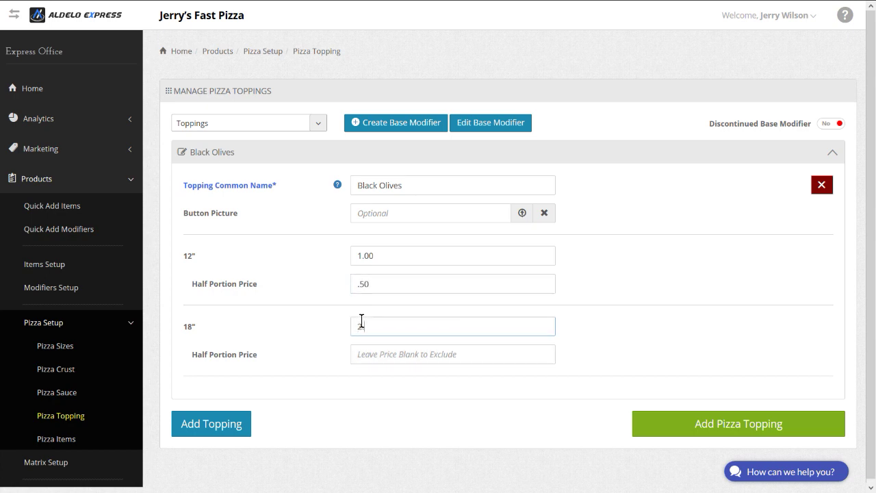
text(.00)
click(358, 354)
text(1)
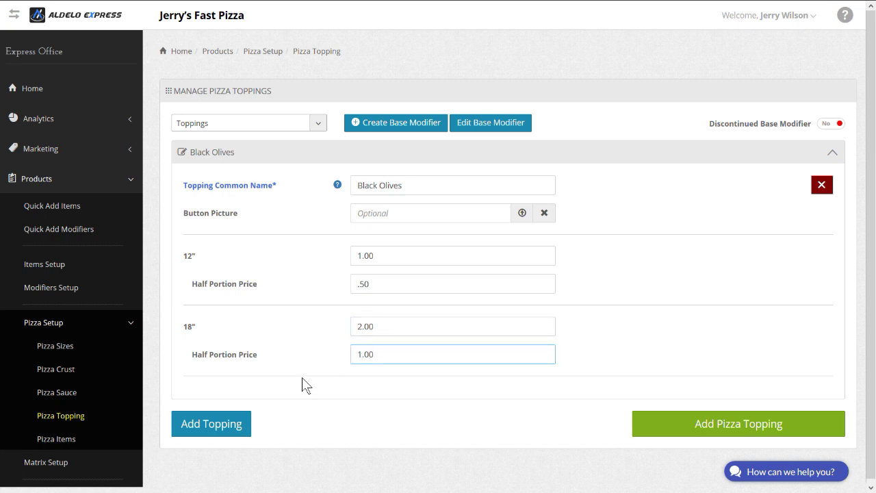
click(230, 424)
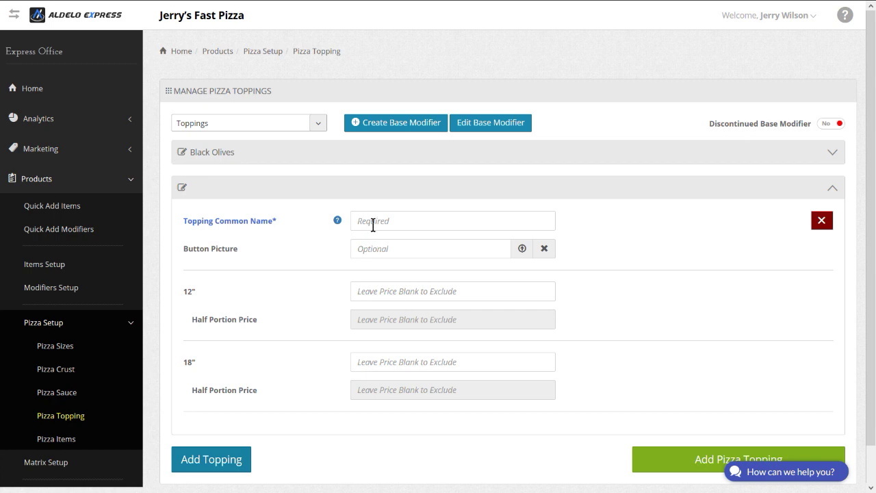
Step: Name the new topping Green Olives and give it a 12" price of 1. with half .5
click(373, 223)
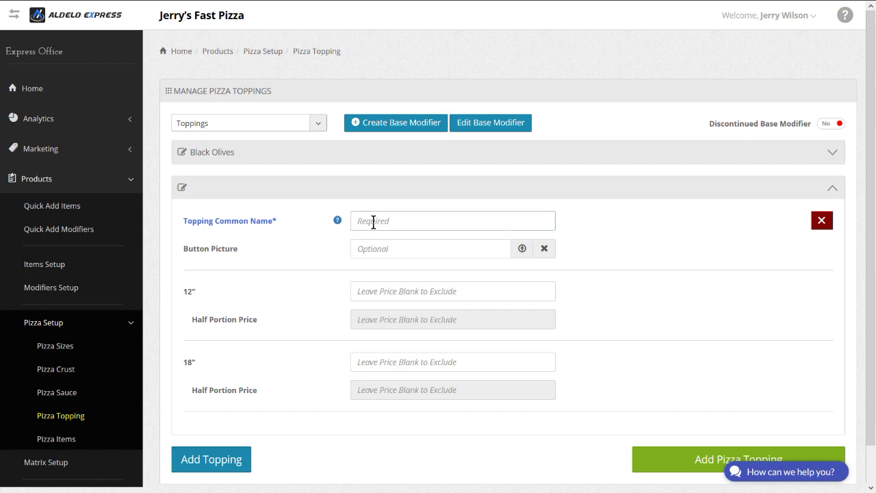
text(Green Olinve)
key(BackSpace)
key(BackSpace)
click(381, 293)
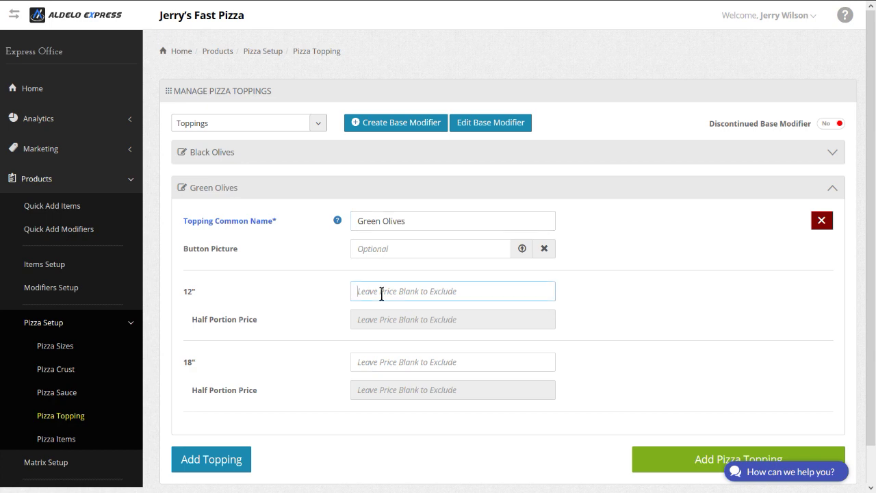
text(1.)
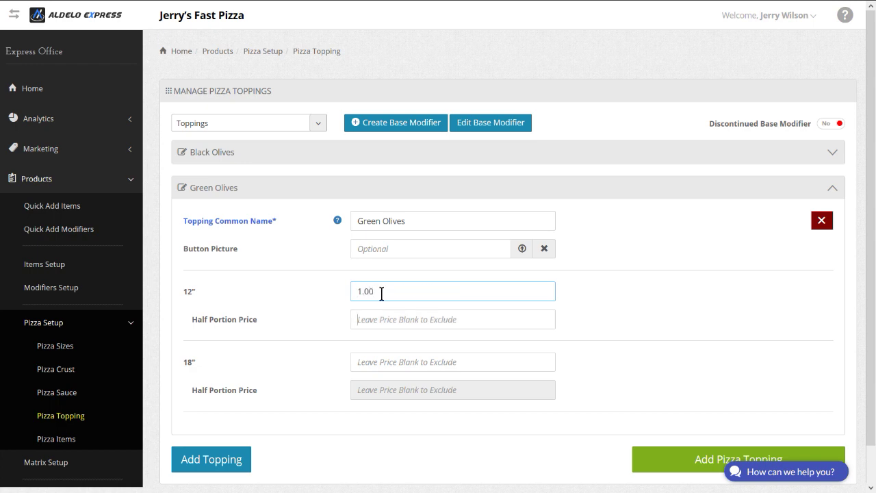
key(Tab)
text(.5)
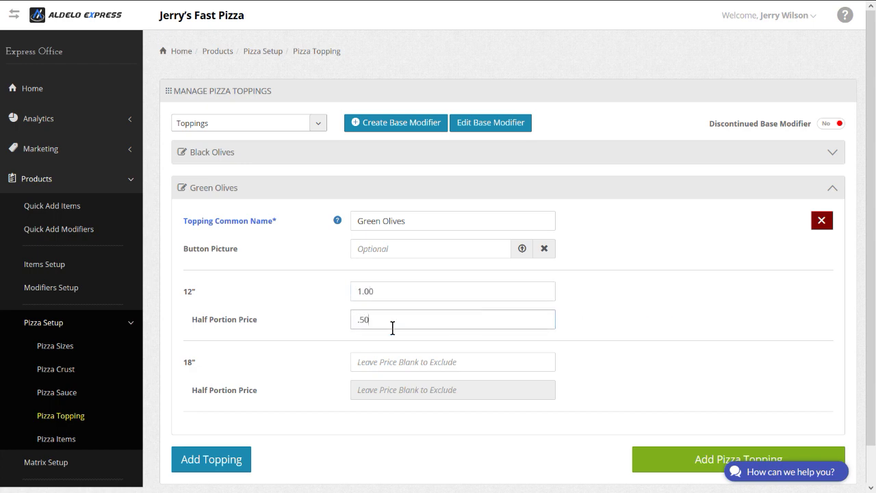
Step: Set Green Olives' 18" price to 2 with half 1., then start a new topping named 'Green'
key(Tab)
text(1.)
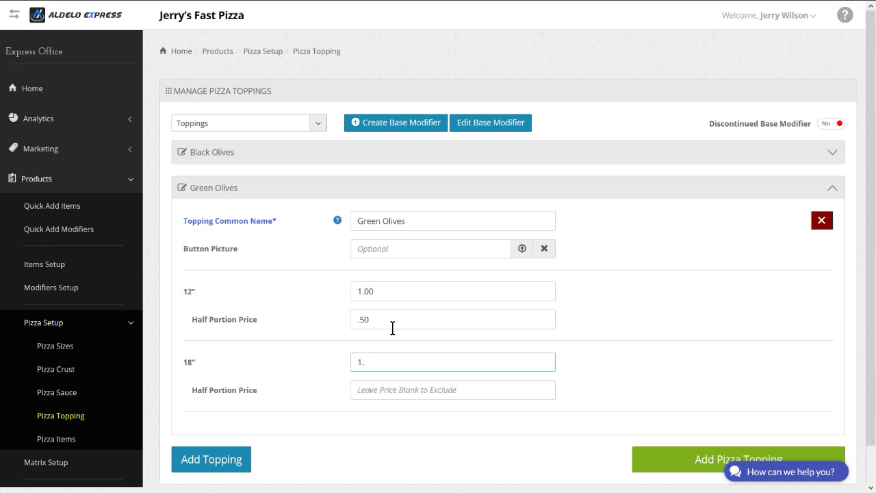
key(BackSpace)
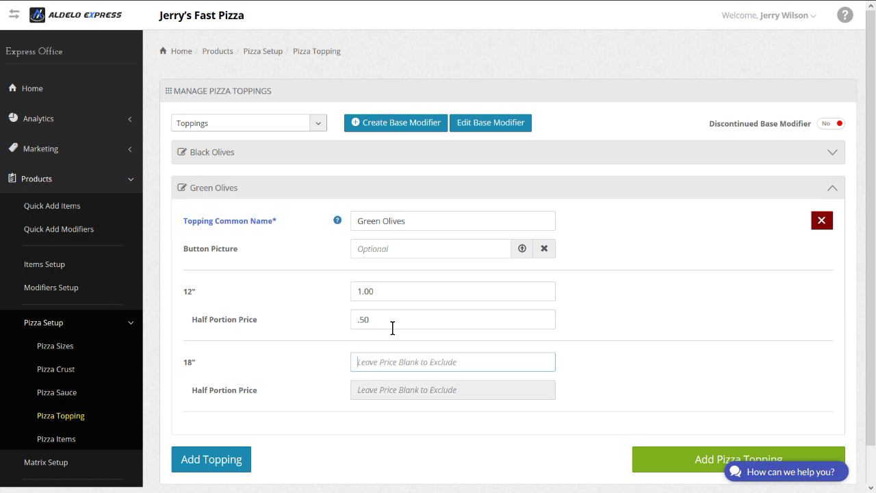
text(2)
key(Tab)
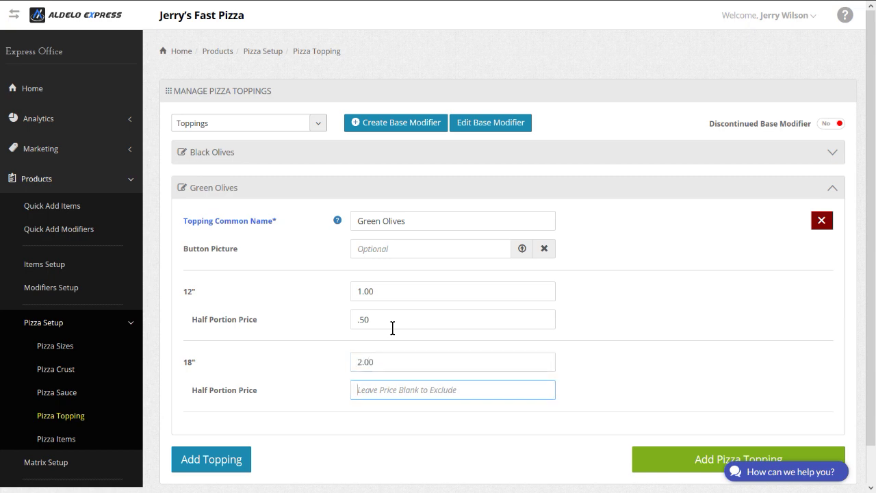
text(1.)
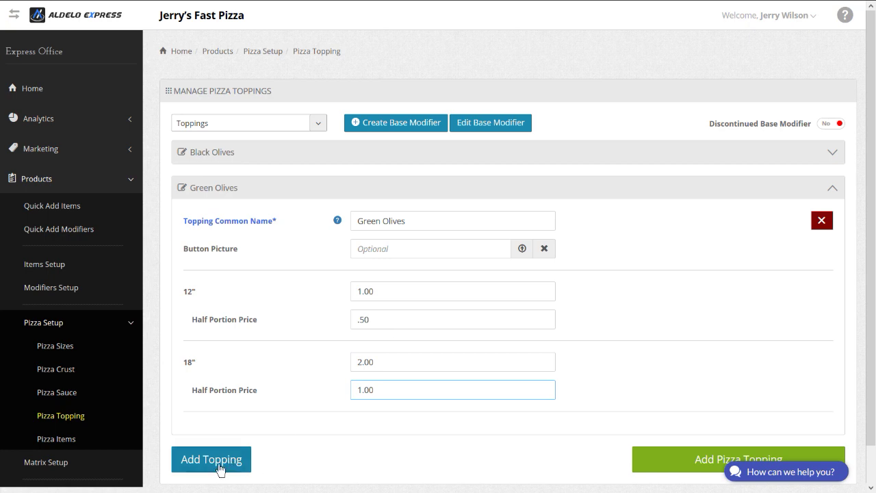
click(219, 467)
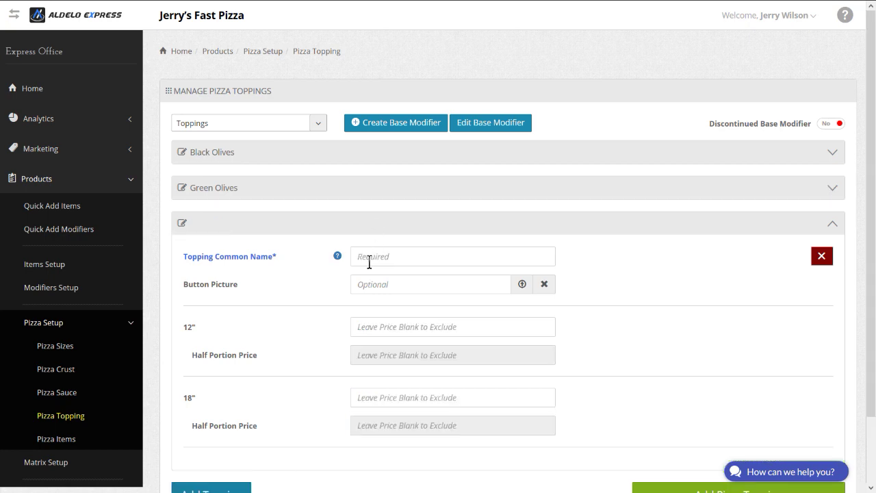
click(369, 261)
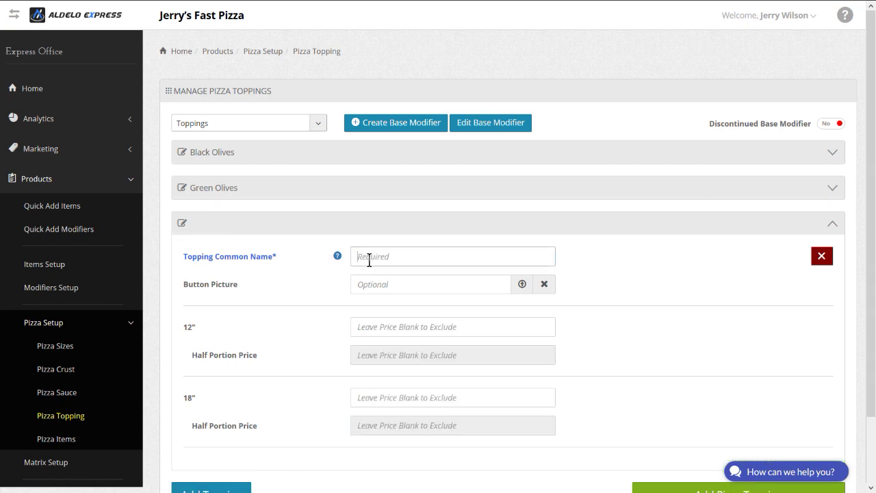
text(Green Peppers)
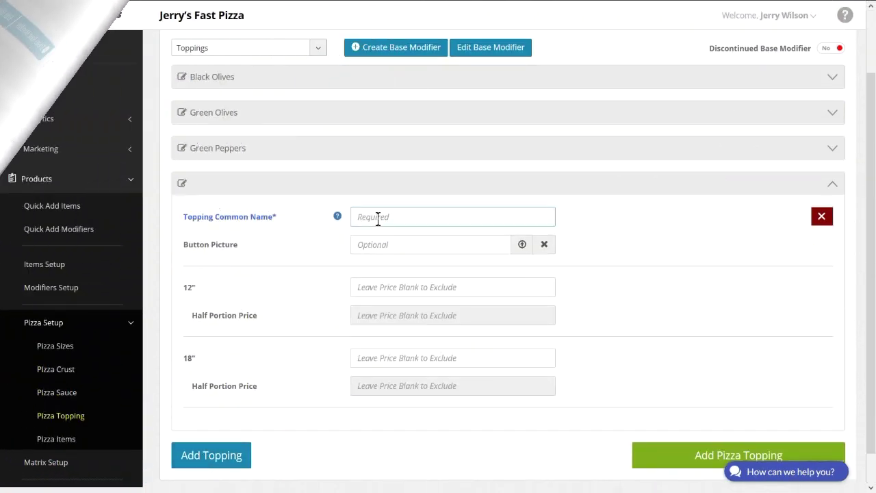
Step: Finish the Green Chilies topping with prices 1.00, .50 half and 2.00
text(Green Chilies)
click(364, 285)
text(1.00)
key(Tab)
text(.50)
Step: Add a Yellow Onions topping priced 1.00, .50 half and 20.00
key(Tab)
text(2.00)
key(Tab)
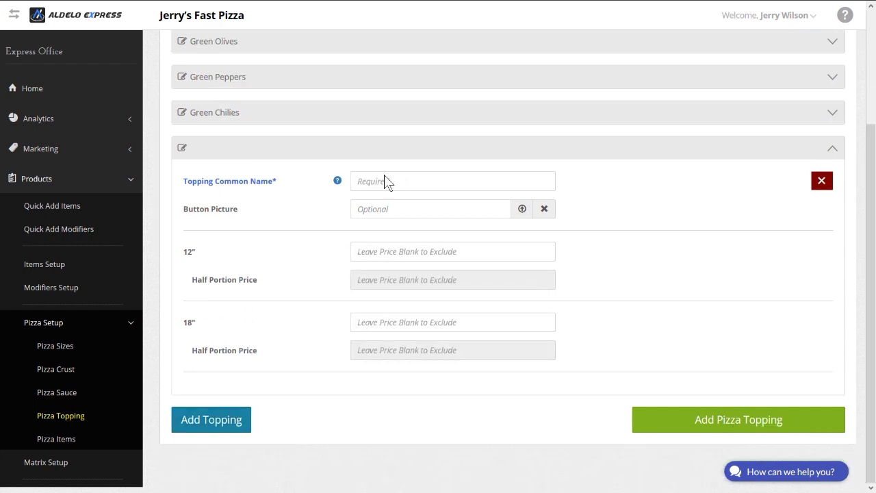
click(384, 182)
text(Yellow Onions)
click(385, 251)
text(1.00)
Step: Add Garlic (1.00, .50 half) and Pineapple (1.00, .50 half, 2.00) toppings
key(Tab)
text(.50)
key(Tab)
text(20.)
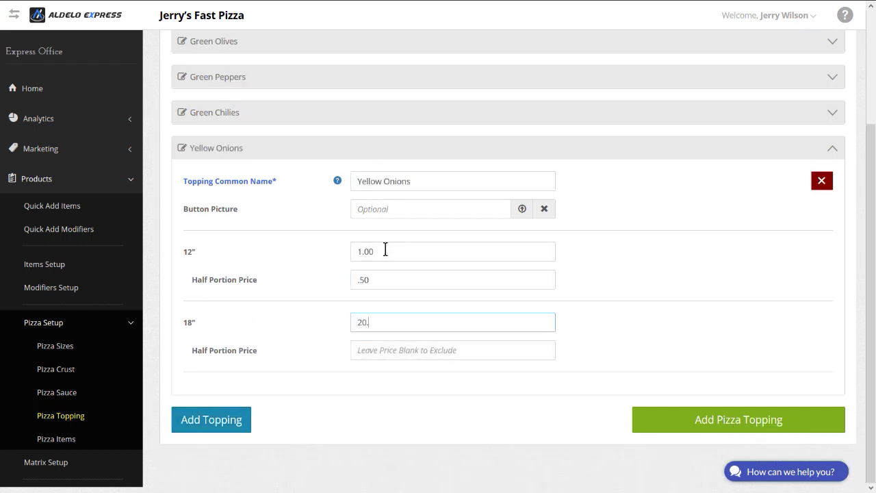
text(00)
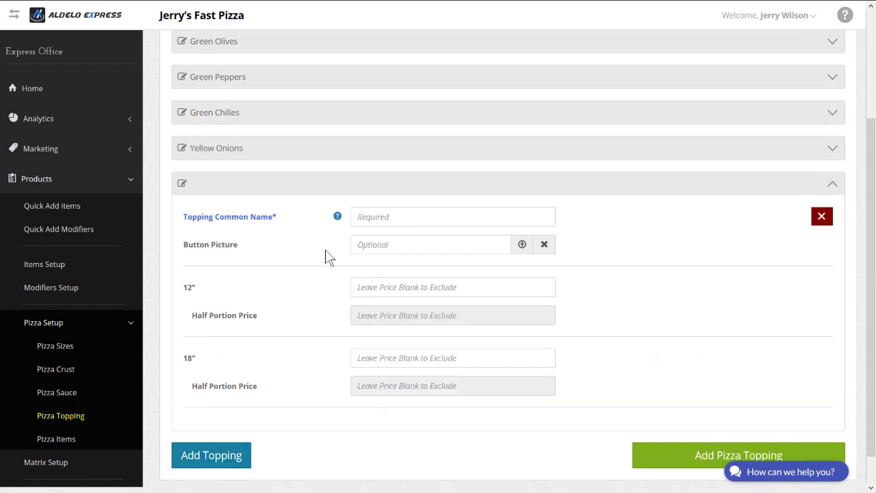
click(381, 215)
text(Garlic)
click(387, 286)
text(1.00)
key(Tab)
text(.50)
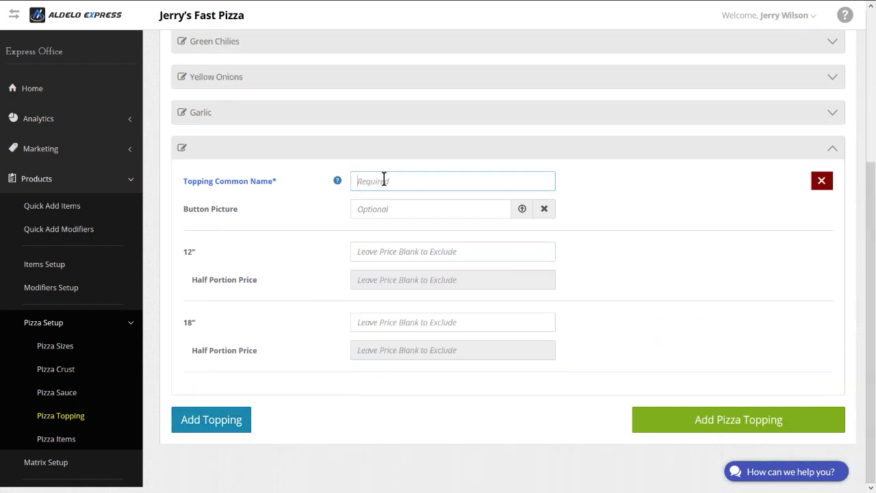
text(Pineapple)
click(382, 251)
text(1.0)
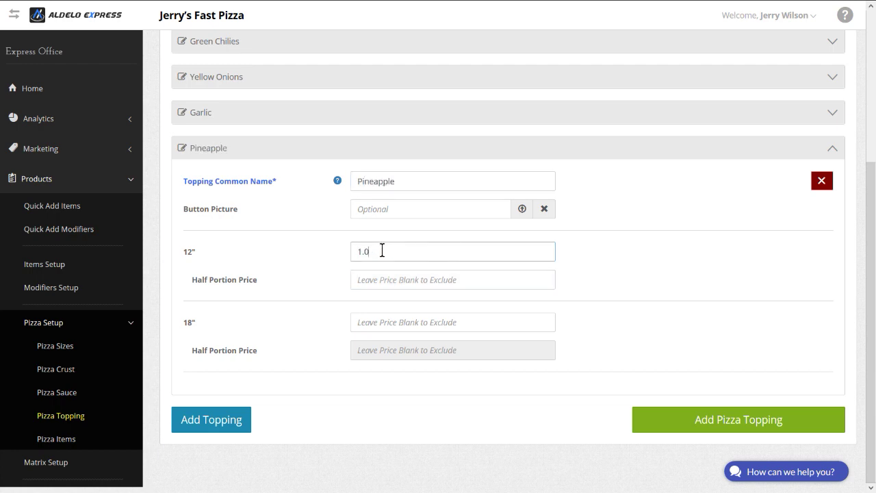
text(0)
key(Tab)
text(.50)
key(Tab)
text(2.00)
Step: Add a Fresh Basil topping with a .50 half-portion price
click(211, 420)
click(370, 217)
text(Fresh B)
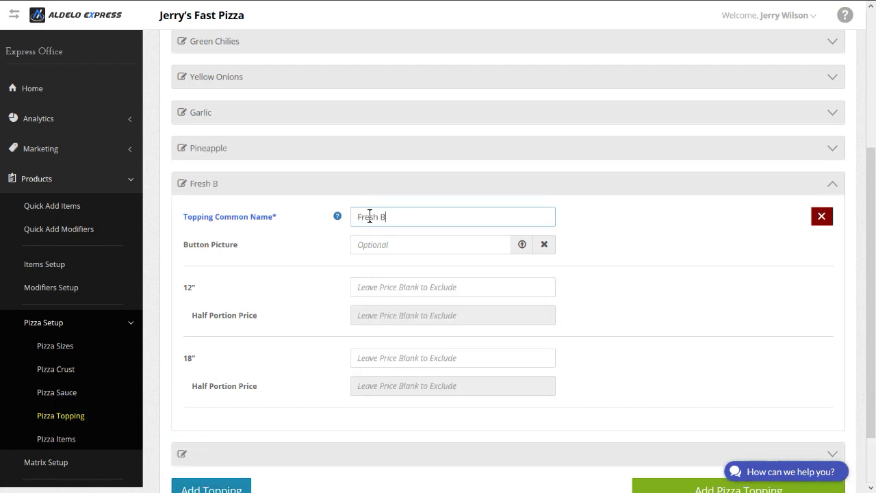
text(asil)
click(377, 287)
Step: Add a Fresh Mushrooms topping priced 1.00, .50 half and 2.00
text(1.00)
key(Tab)
text(.50)
key(Tab)
click(211, 490)
click(382, 145)
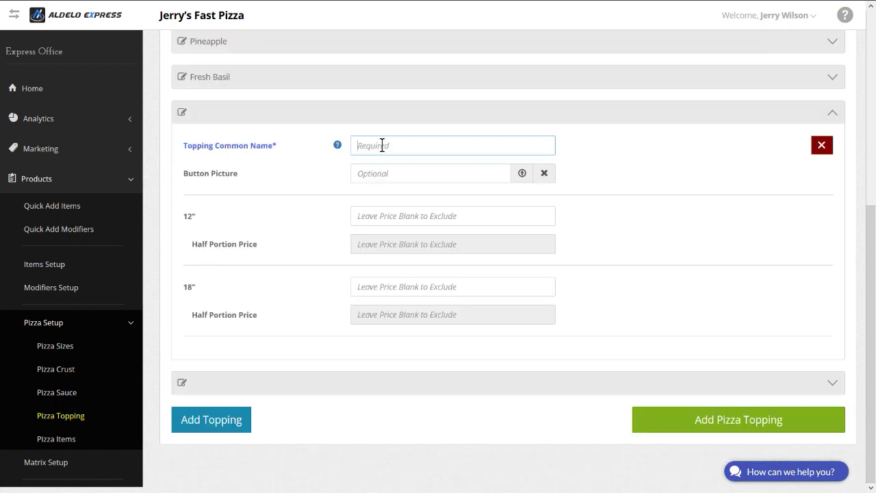
text(Fresh Mushrooms)
click(380, 222)
text(1.00)
key(Tab)
text(.50)
key(Tab)
text(2.00)
key(Tab)
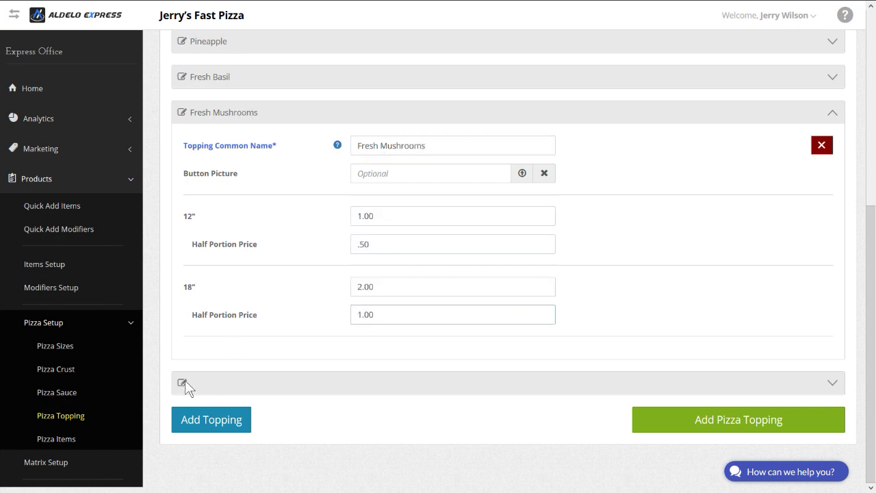
Step: Add Roma Tomatoes and Extra Cheese toppings, each 1.00/.50 for 12" and 2.00/1.00 for 18"
click(185, 384)
click(375, 179)
text(Roma Tomatoes)
click(373, 252)
text(1.00	.50	2.00	1.)
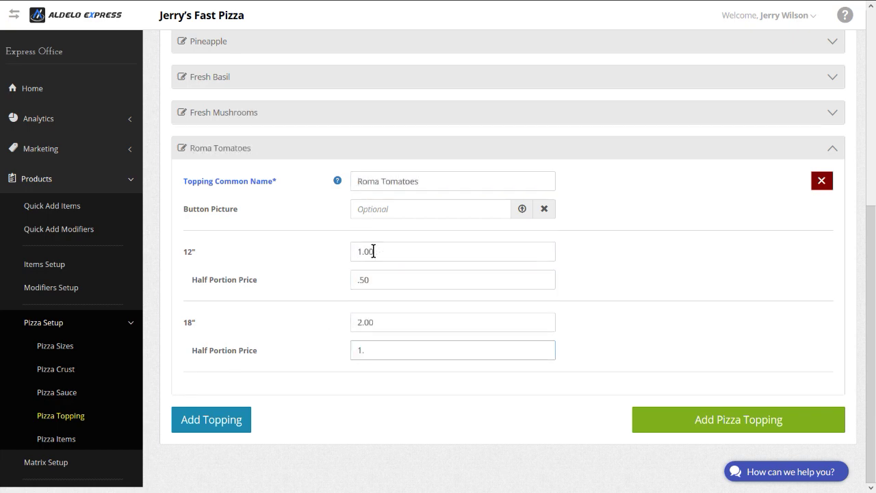
click(211, 419)
click(382, 216)
text(Extra Cheese)
click(380, 287)
text(1.00)
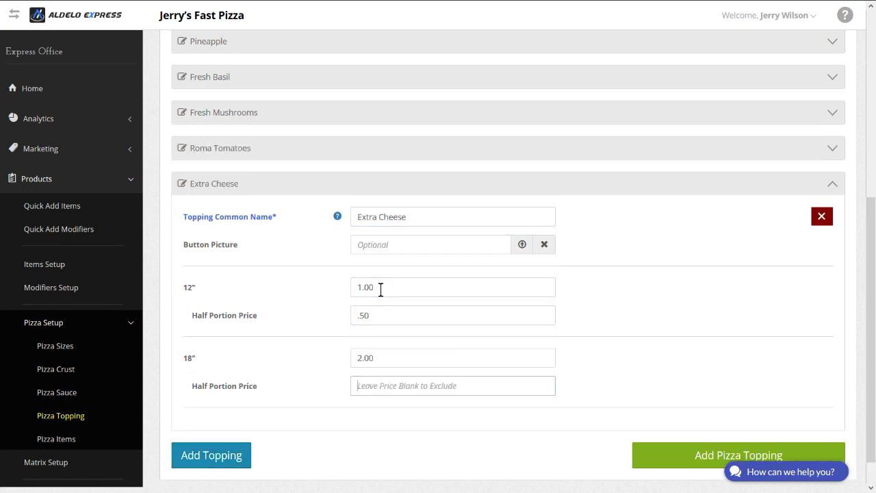
text(	.50	2.00	1.00)
Step: Add Pepperoni and Sausage toppings, each 2.00/1.00 for 12" and 4.00/2.00 for 18"
click(211, 455)
click(379, 252)
text(Pepperoni)
click(380, 323)
text(2.00)
key(Tab)
text(1)
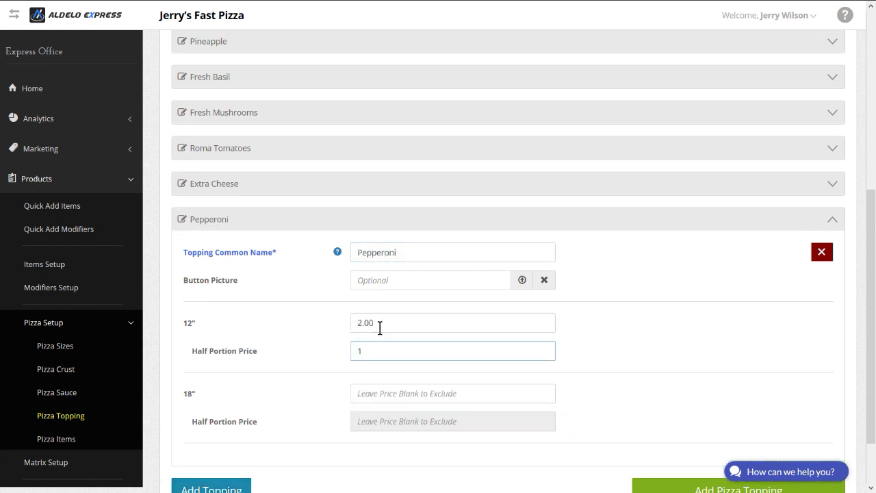
text(.00	4.00	2.00)
click(212, 487)
click(375, 181)
text(Sausage)
click(366, 252)
text(2.00)
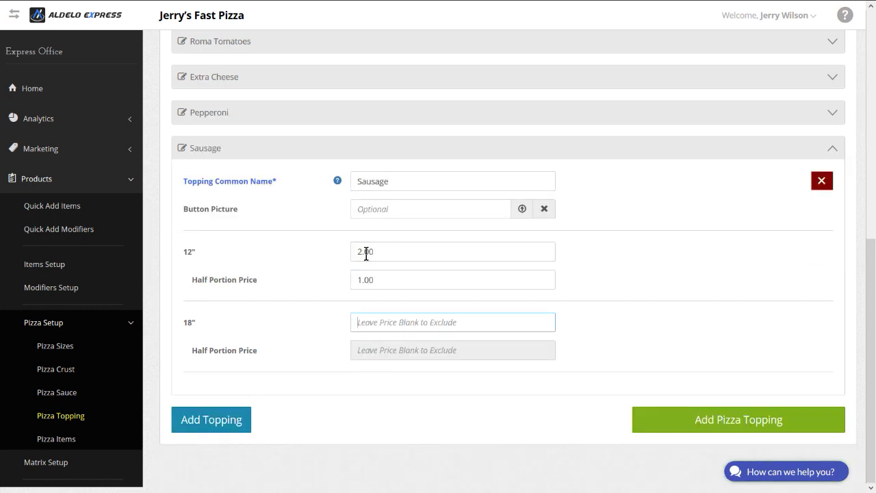
text(	1.00	4.00	2)
Step: Add Meatball and Canadian Bacon toppings, each 2.00/1.00 for 12" and 4.00/2.00 for 18"
click(212, 419)
click(381, 181)
text(Meatball)
click(381, 251)
text(2.00)
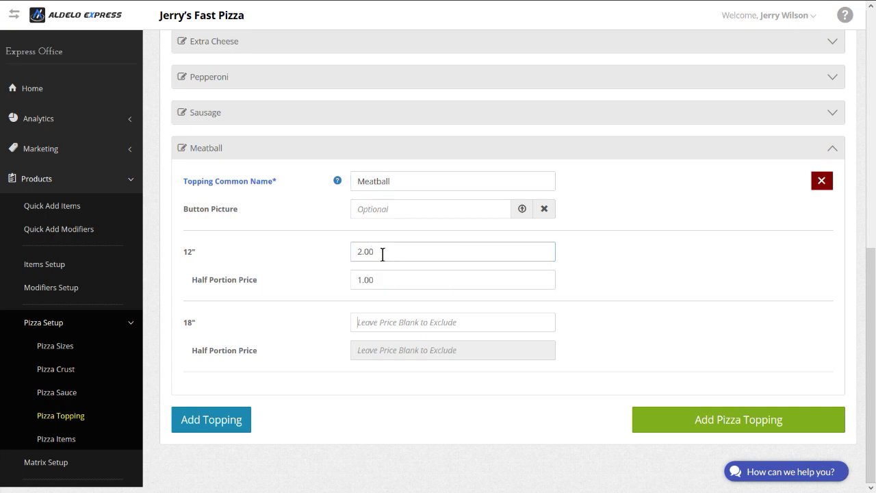
text(	1.00	4.00	2.00)
click(211, 420)
click(378, 217)
text(Canadian Bacon)
click(380, 287)
text(2.0)
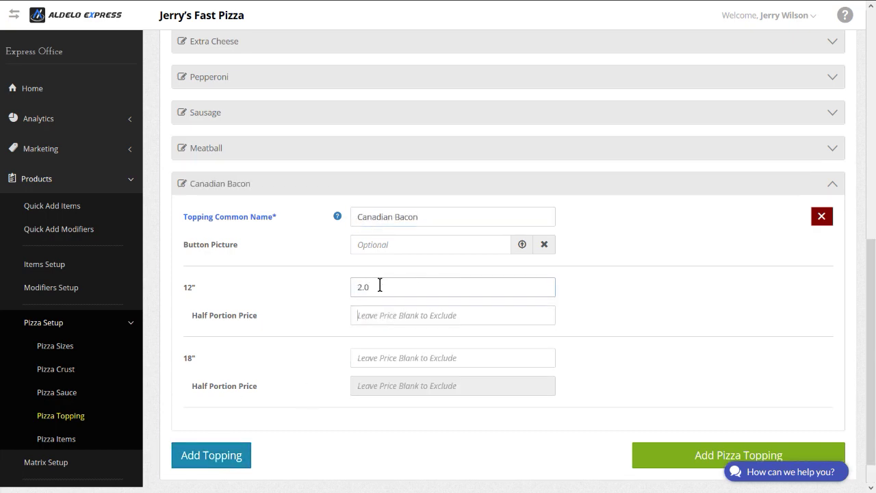
text(0	1.00	4.00	2.00)
Step: Add a Bacon topping priced 2.00/1.00 for 12" and 4.00/2 for 18"
click(228, 458)
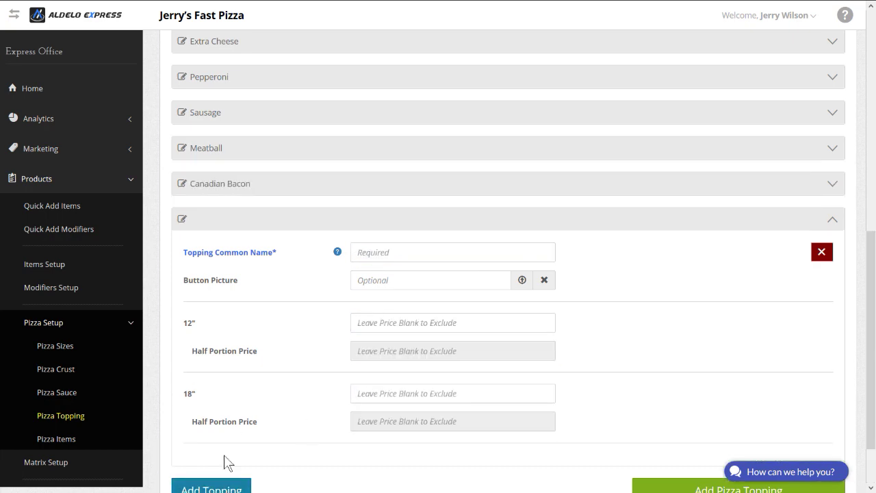
click(364, 252)
text(Bacon)
click(388, 322)
text(2.00	1.00	4.00	2)
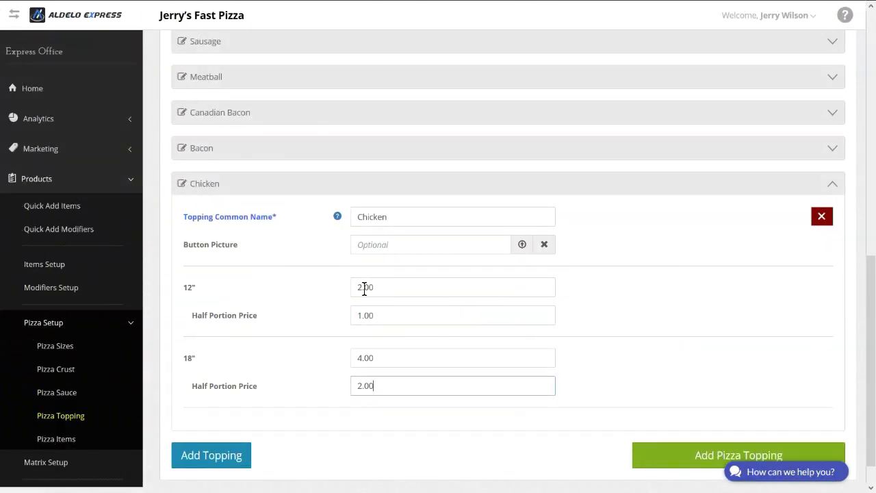
scroll(365, 287, down, 1)
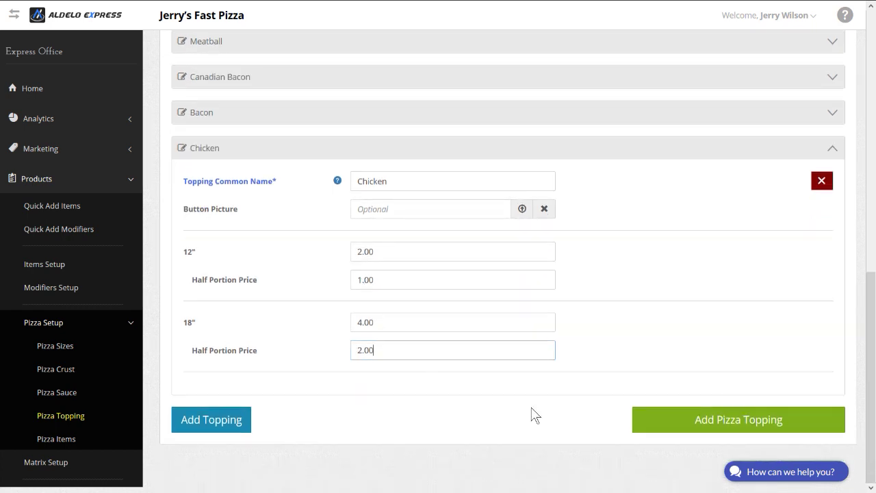
Step: Save all the new pizza toppings, then go to the Pizza Items setup page
click(722, 428)
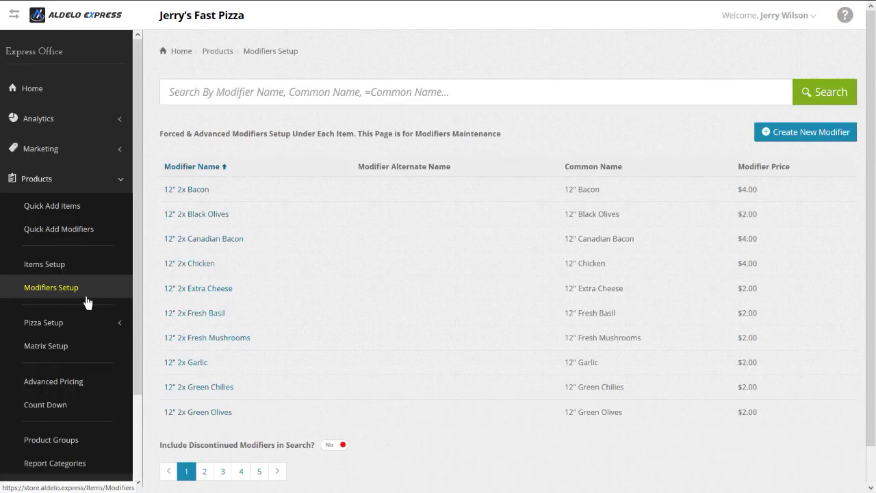
click(55, 329)
scroll(55, 332, down, 2)
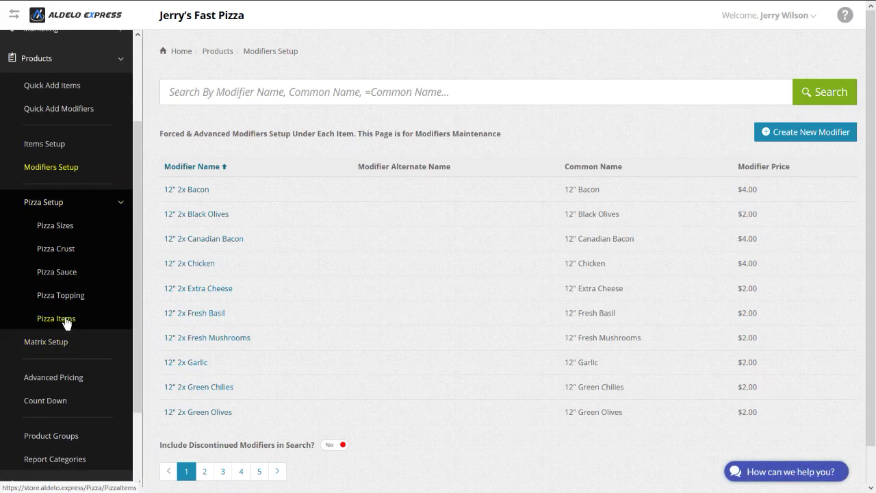
click(56, 319)
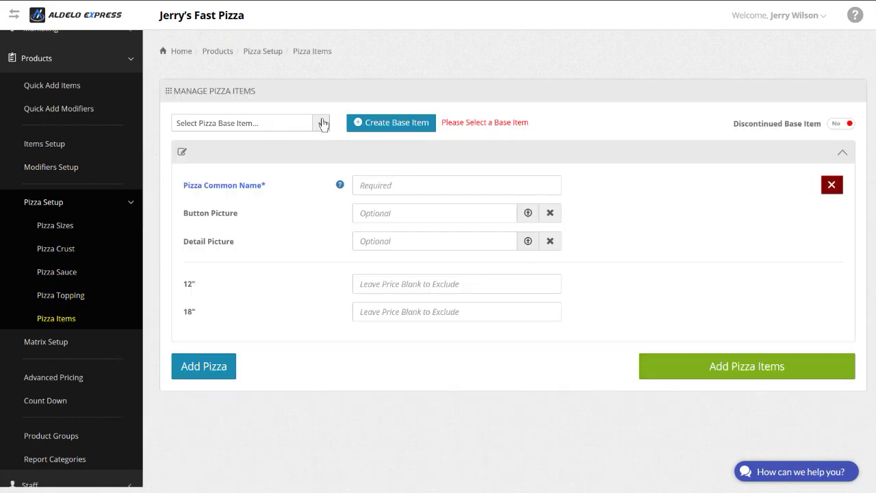
Step: Start a base item named Pizza and give it a new product group named Pizza
click(384, 125)
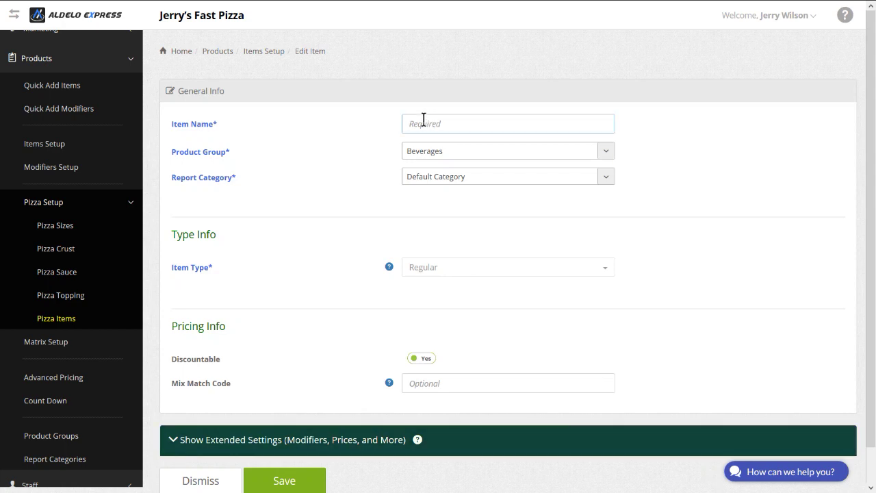
text(P)
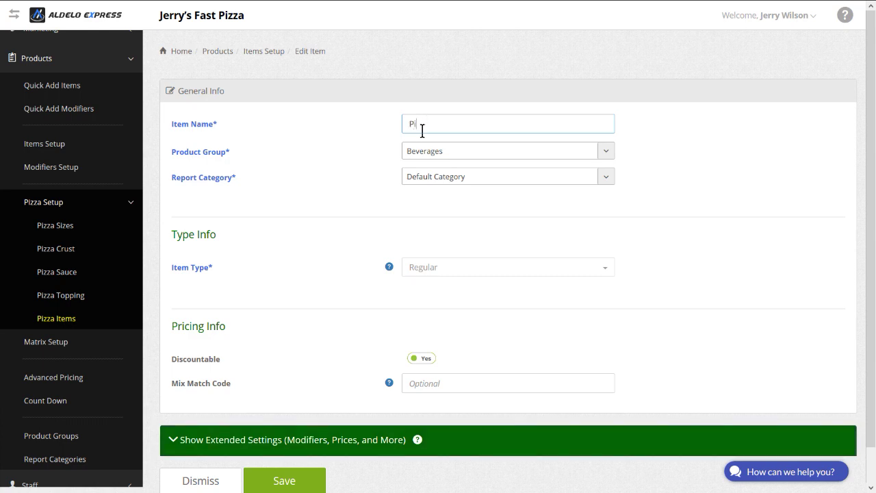
text(izza)
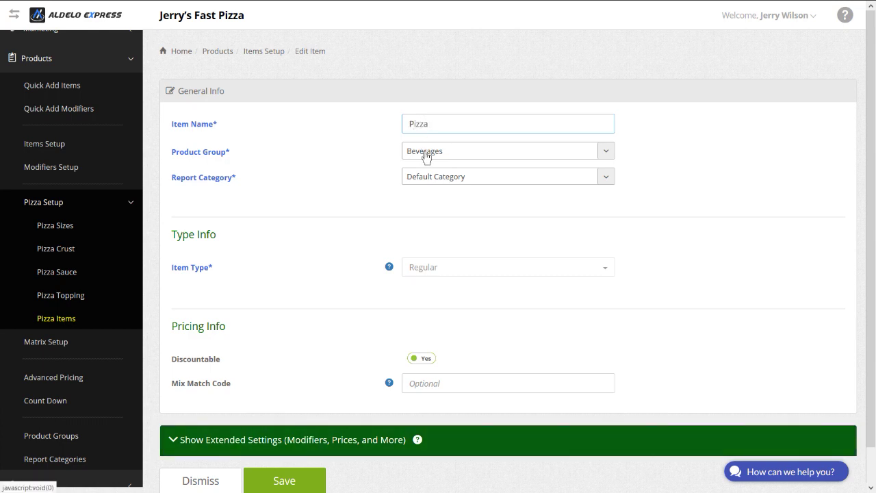
click(426, 153)
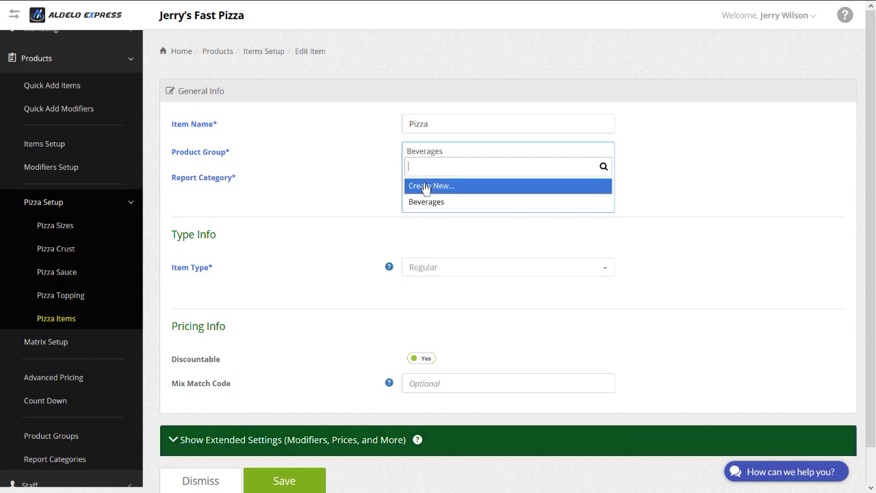
click(425, 186)
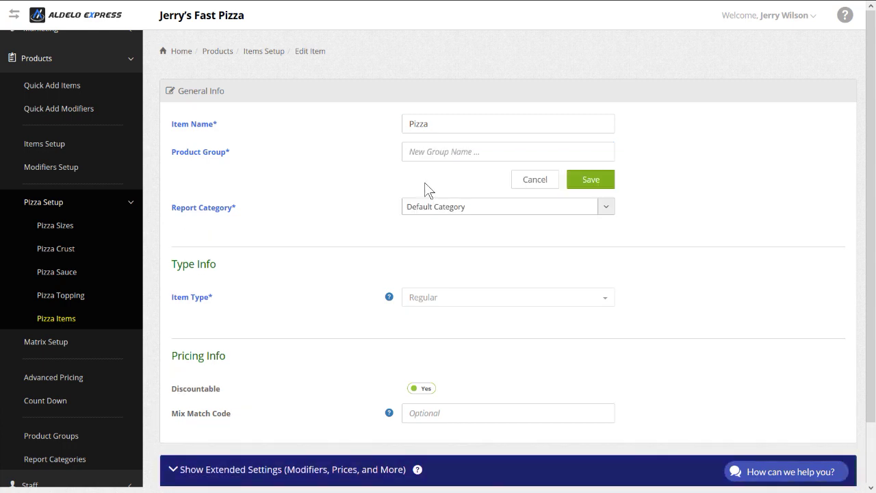
click(420, 148)
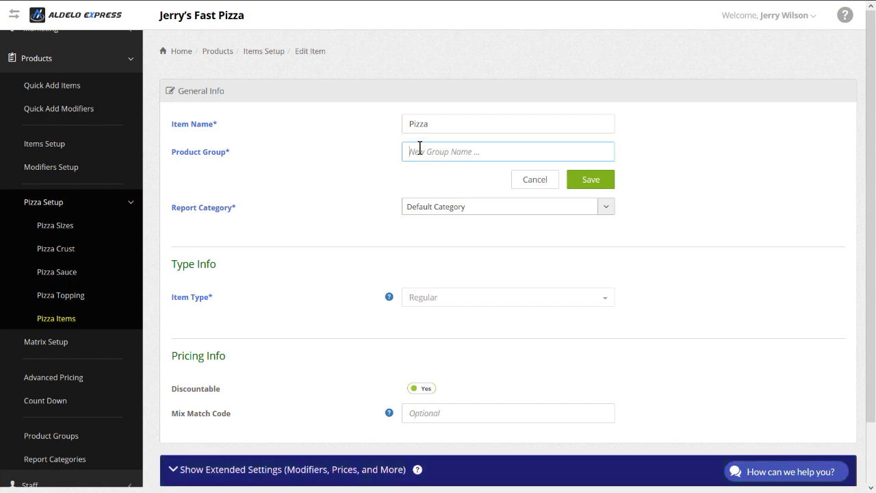
text(Pizza)
Step: Create a new Pizza report category and save both the new group and the new category
click(429, 208)
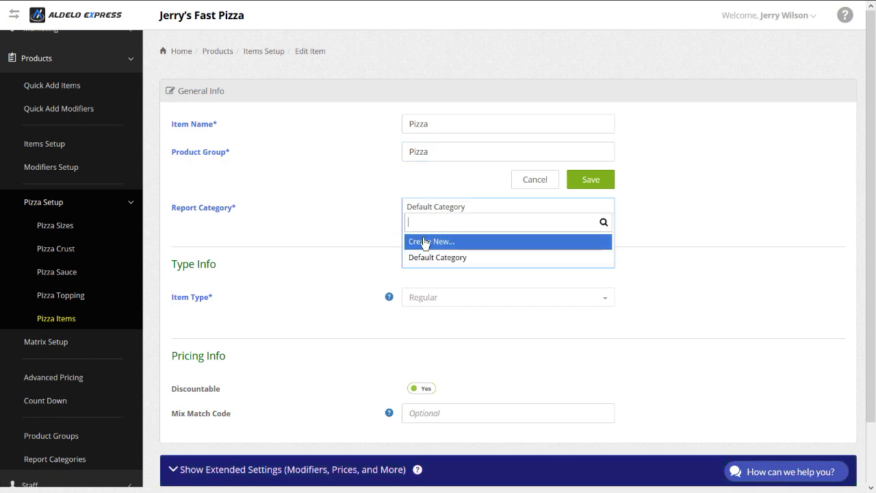
click(425, 242)
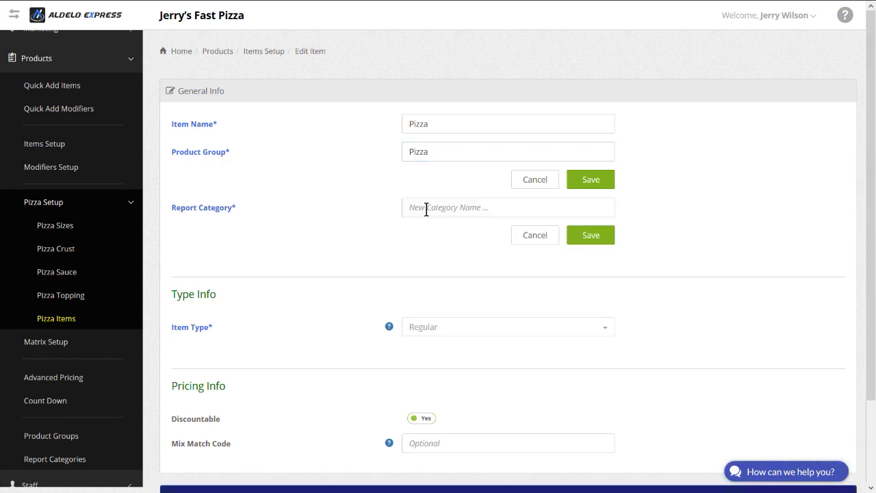
text(Pizza)
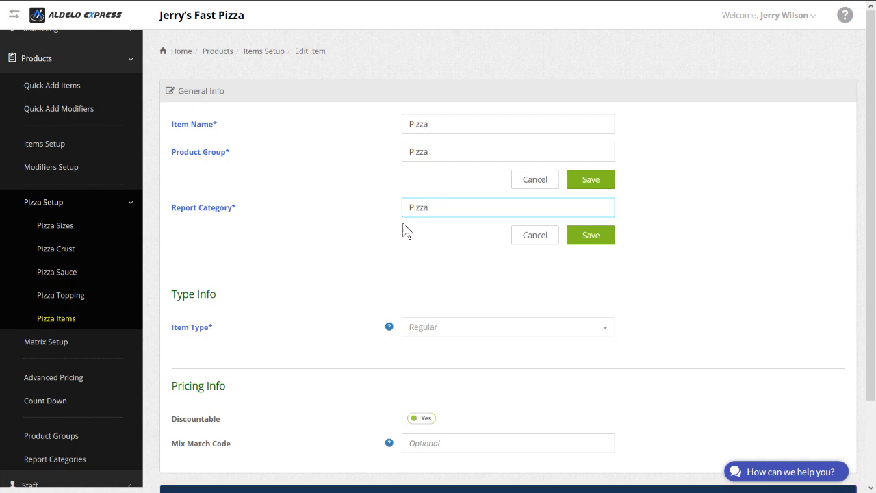
scroll(429, 206, down, 2)
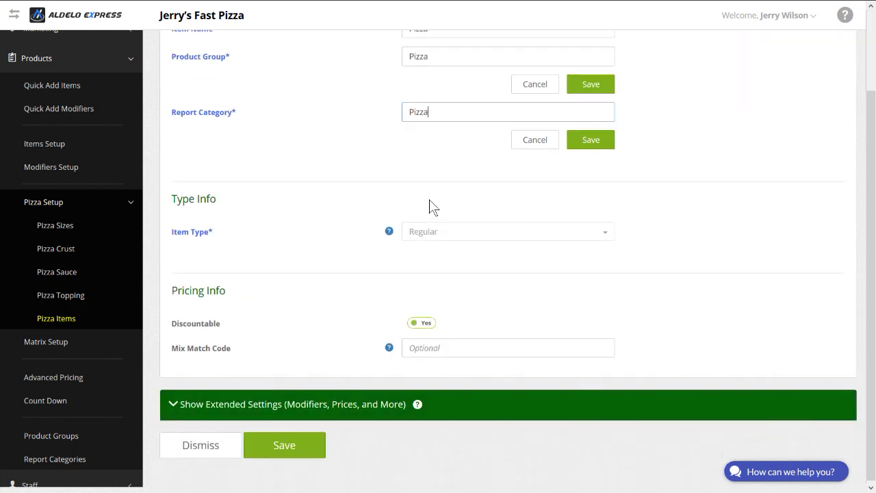
click(589, 84)
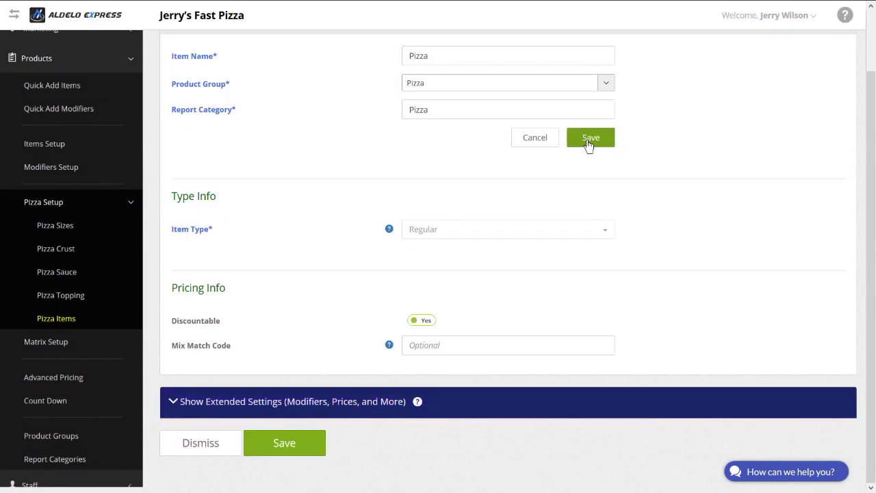
click(587, 141)
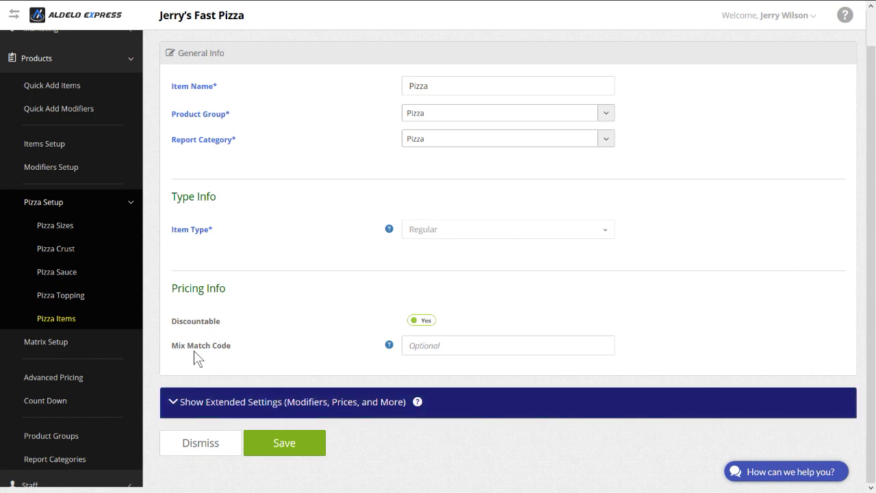
click(208, 404)
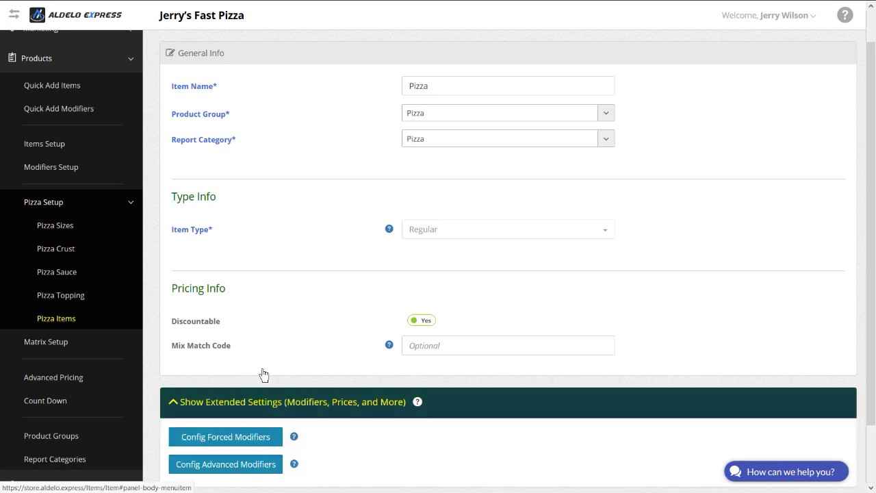
scroll(325, 320, down, 2)
scroll(326, 319, down, 1)
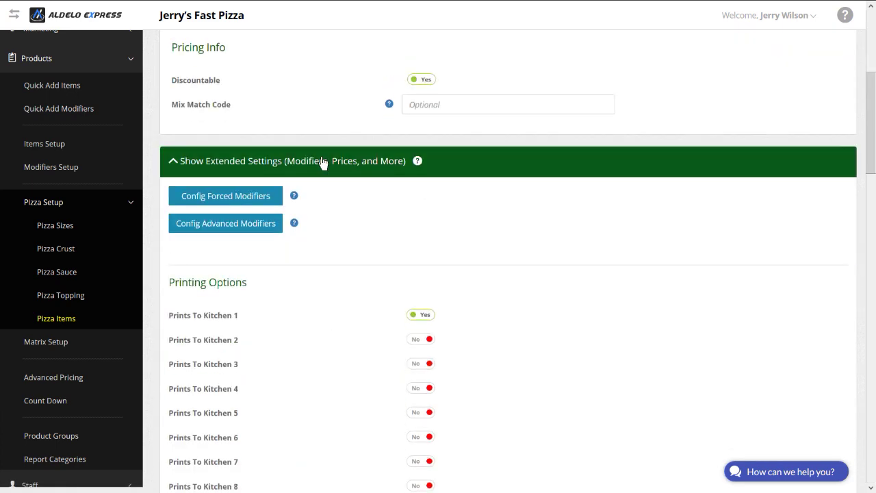
scroll(322, 201, down, 2)
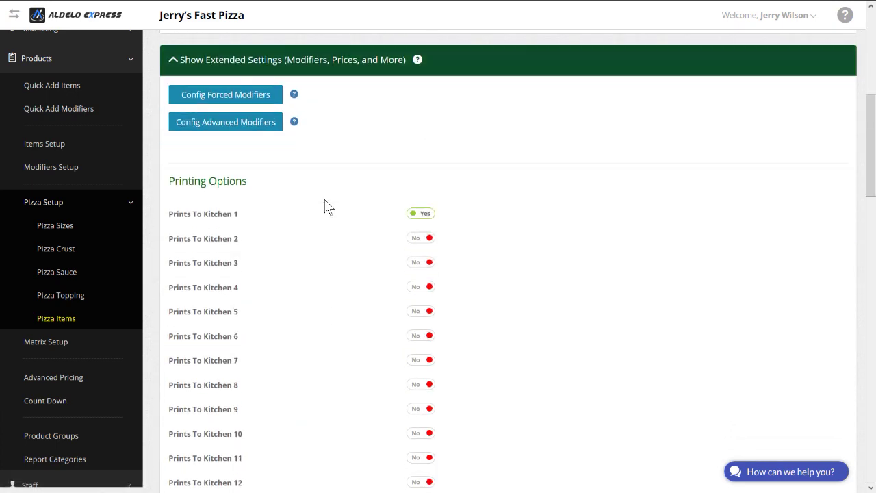
scroll(325, 207, down, 2)
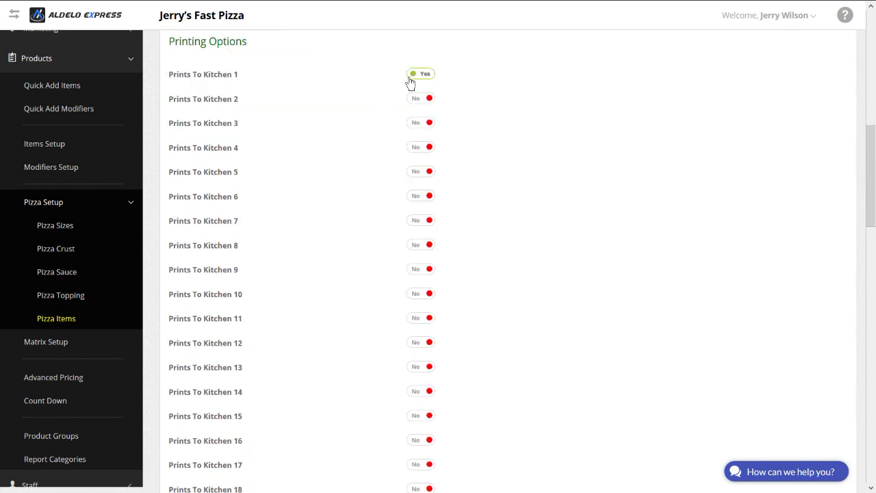
scroll(339, 164, down, 3)
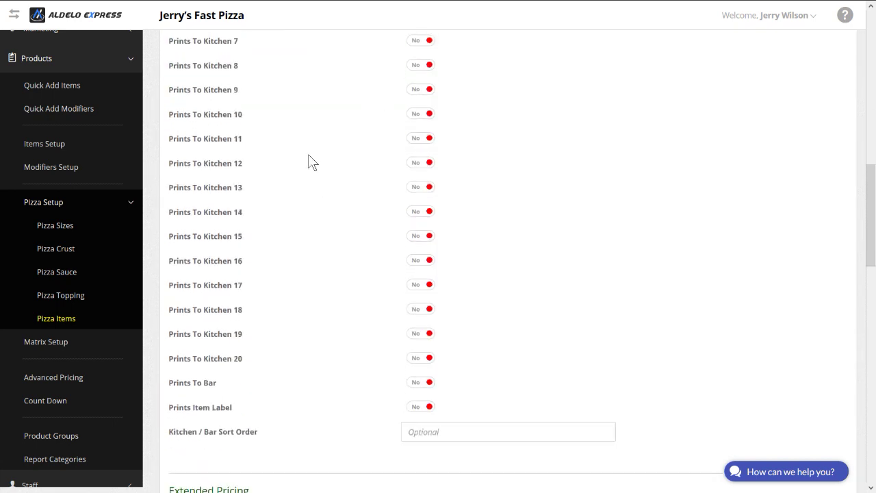
scroll(296, 288, down, 3)
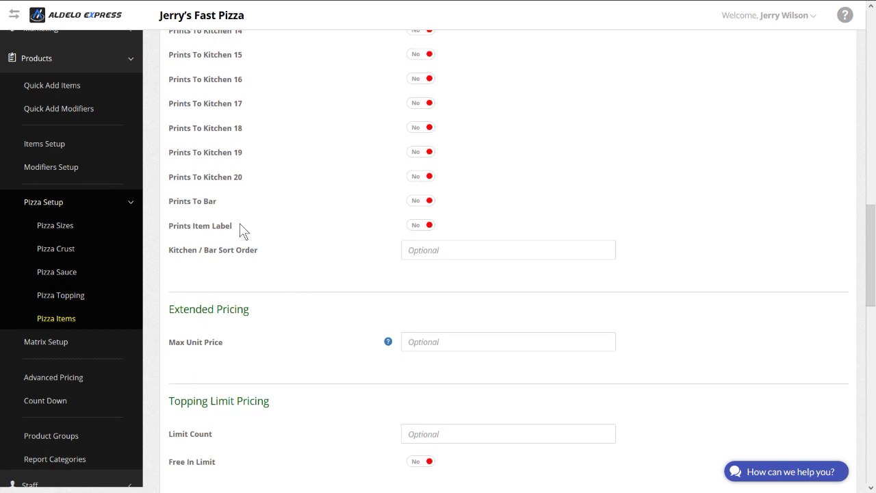
scroll(244, 231, down, 2)
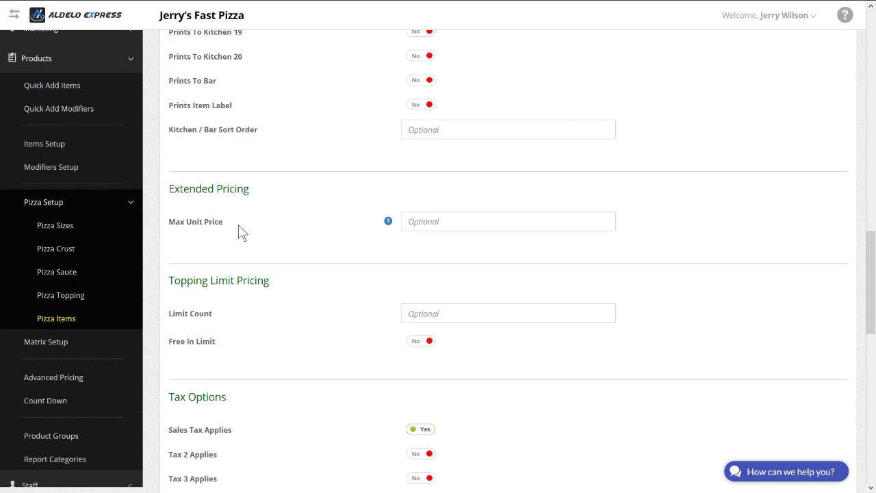
scroll(251, 222, down, 2)
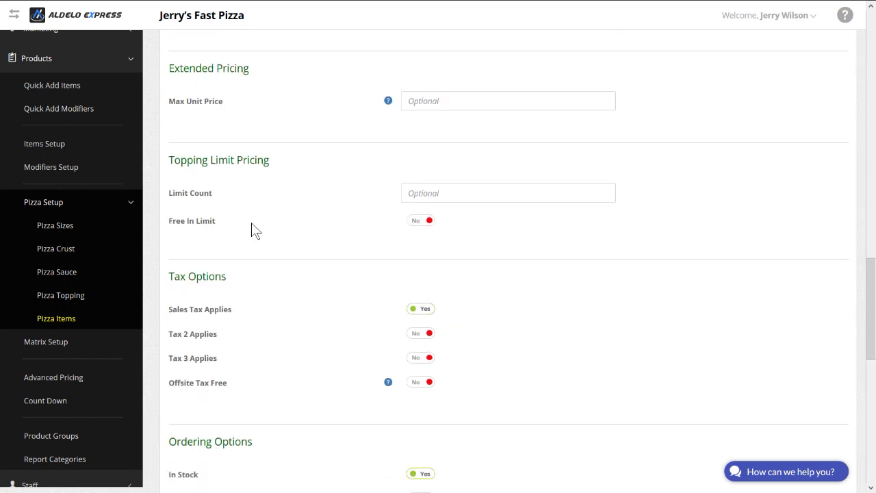
scroll(239, 205, down, 1)
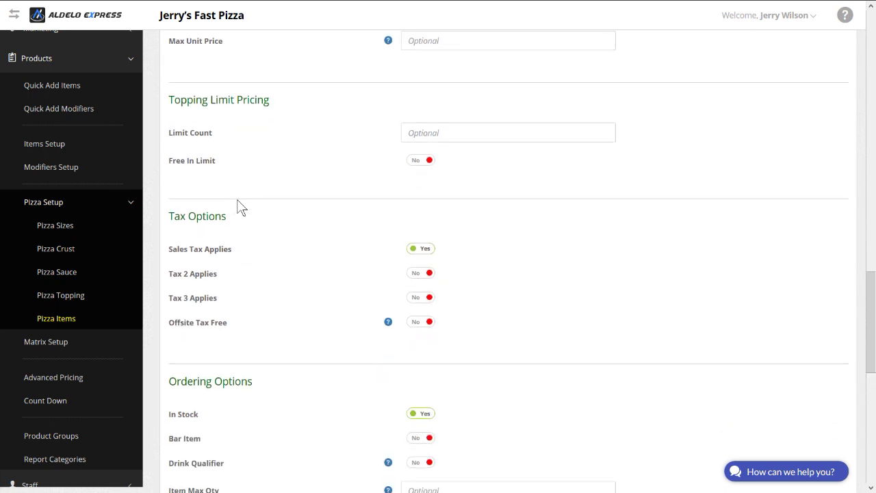
scroll(243, 212, down, 1)
scroll(243, 214, up, 1)
scroll(337, 202, down, 2)
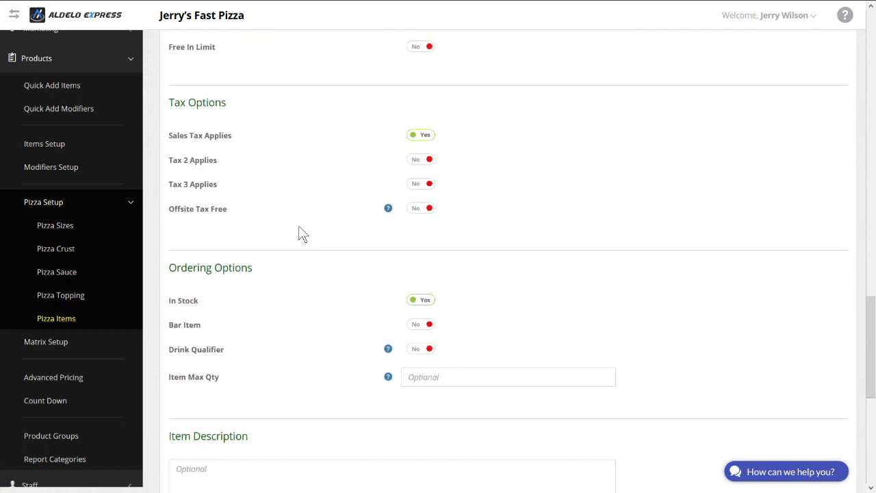
scroll(301, 234, down, 2)
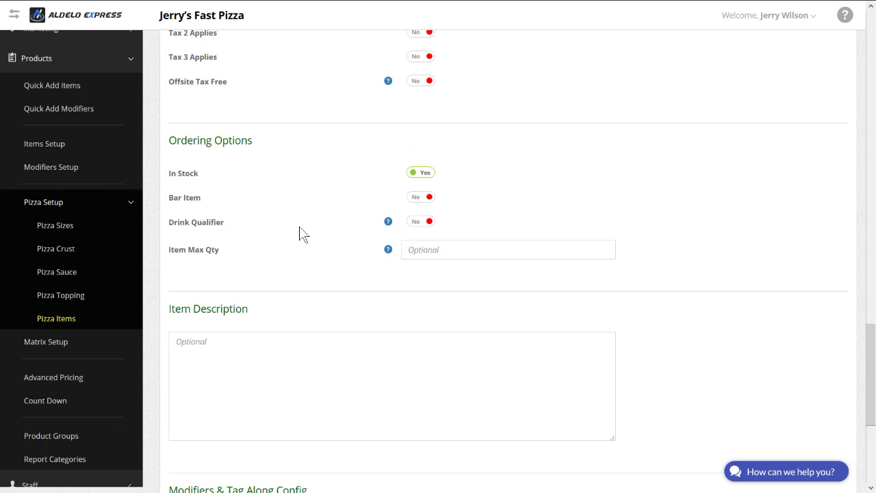
scroll(301, 235, down, 1)
scroll(299, 237, down, 3)
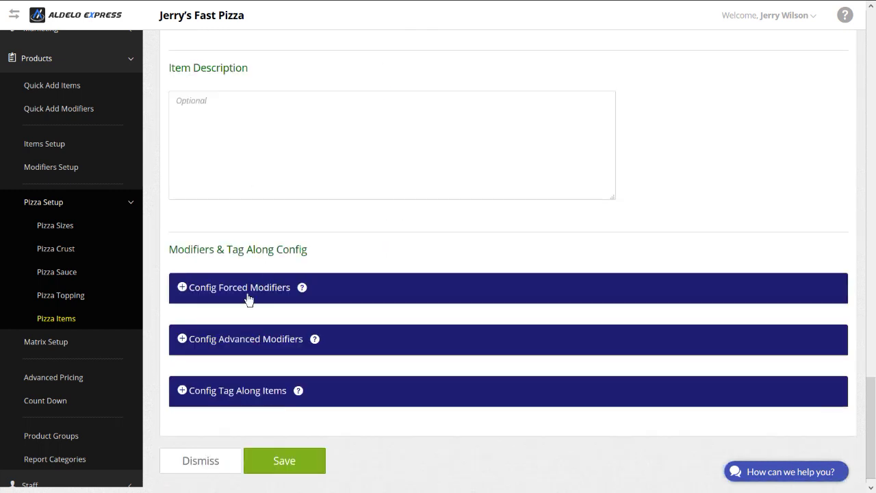
scroll(314, 205, down, 1)
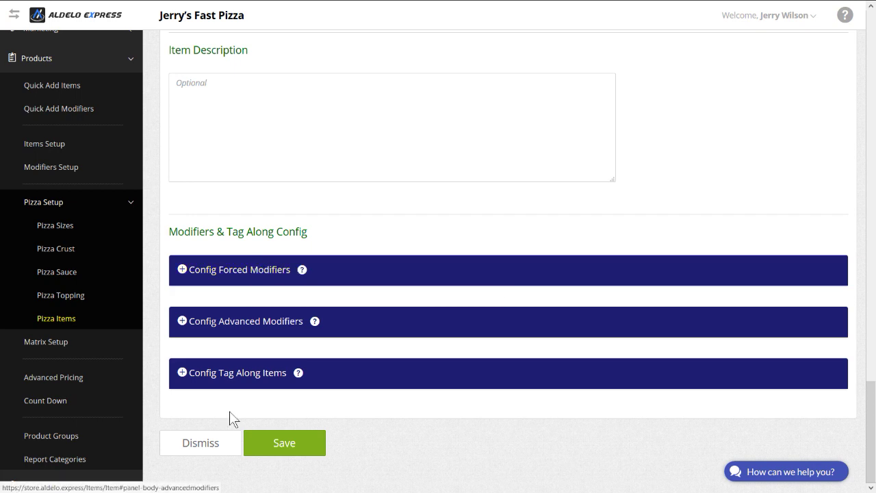
Step: Save the Pizza base item and enter Cheese Pizza as the first pizza name
click(283, 445)
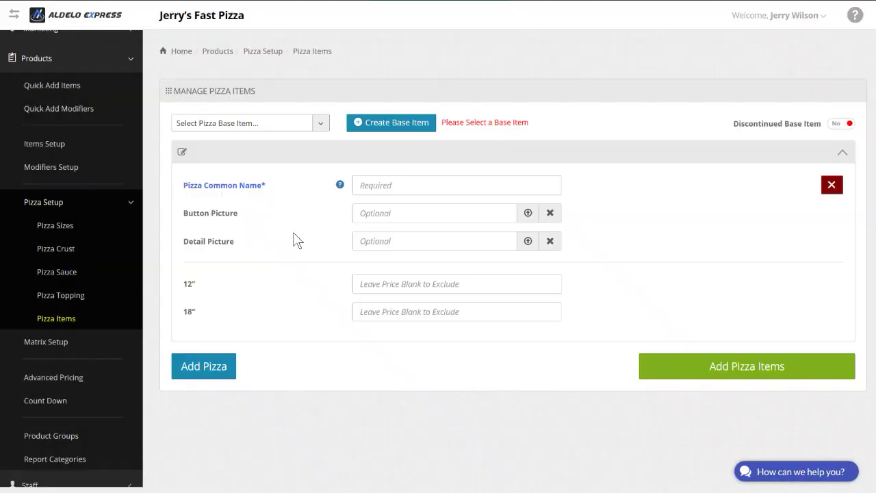
click(384, 184)
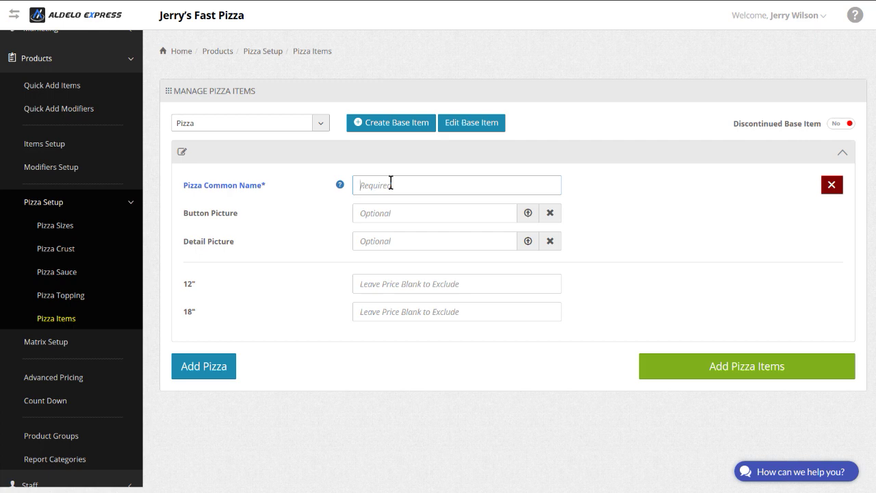
text(Cheese Pizza)
key(Tab)
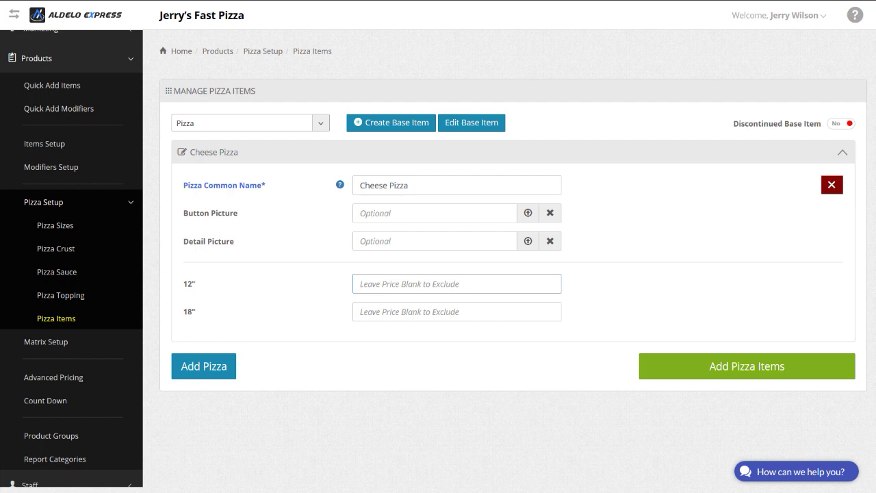
Step: Price Cheese Pizza at 13.25 for 12" and 17.25 for 18"
text(1.)
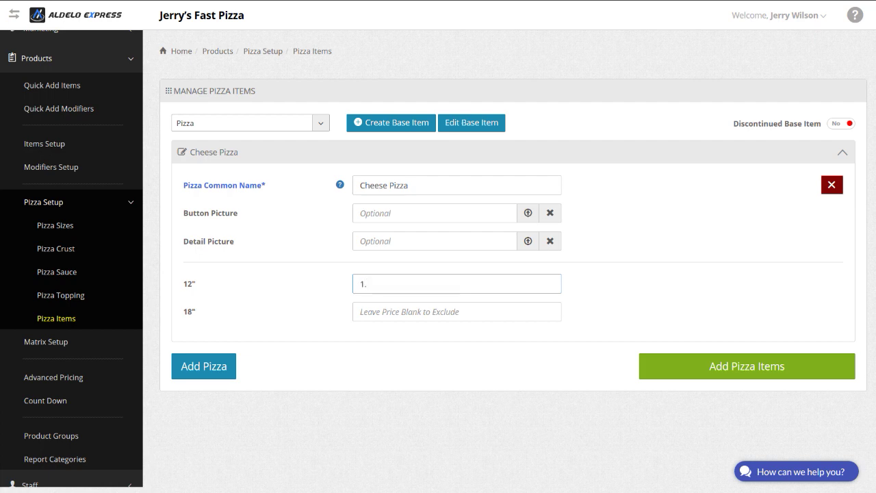
text(3)
key(BackSpace)
text(3.25)
click(374, 310)
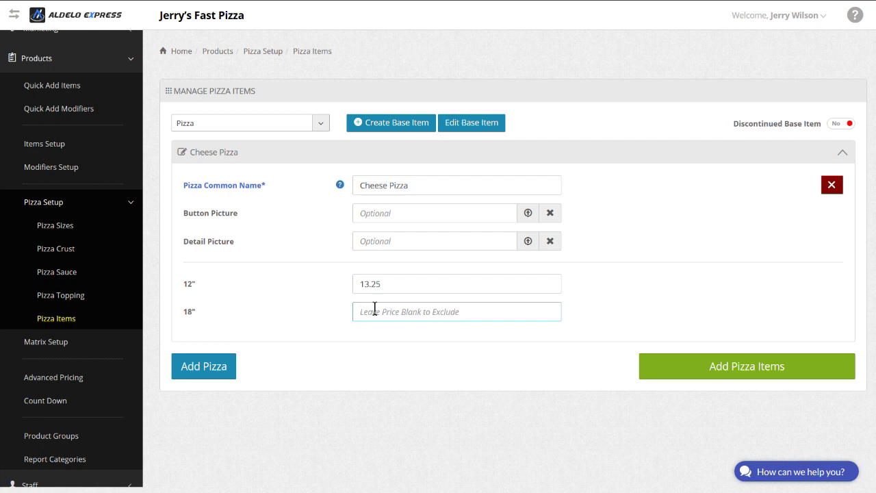
text(17.25)
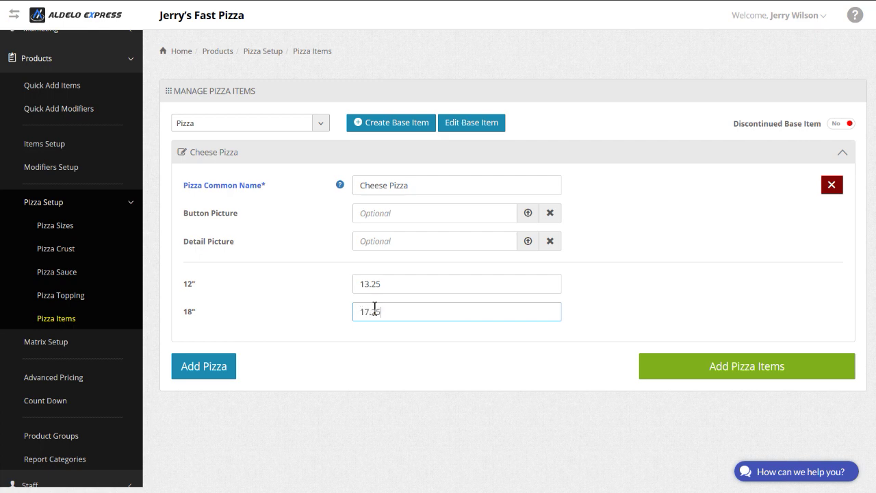
Step: Add a Customer's Choice pizza at 13.25 (12") and 17.25 (18"), then save both pizza items
click(203, 368)
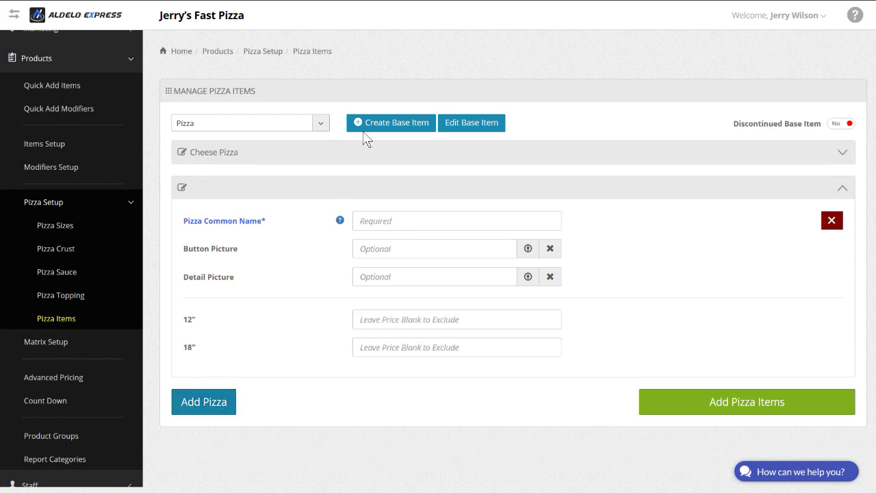
click(380, 220)
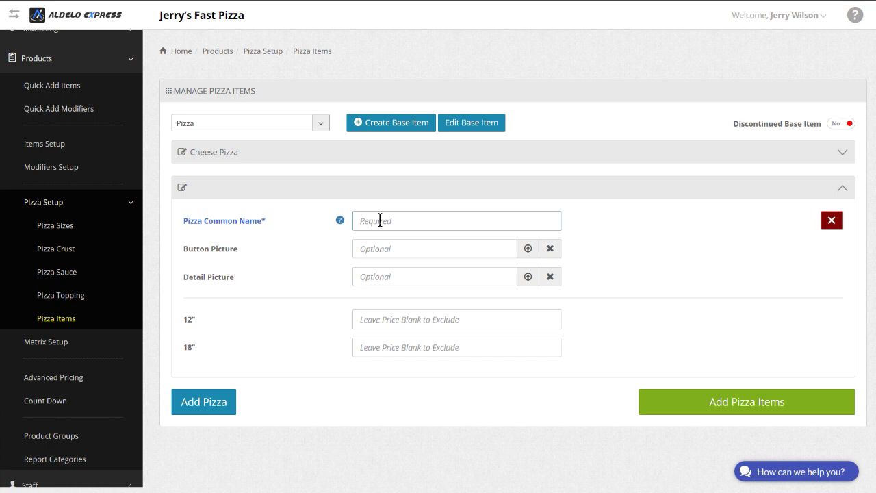
text(Customer's Choice)
click(370, 320)
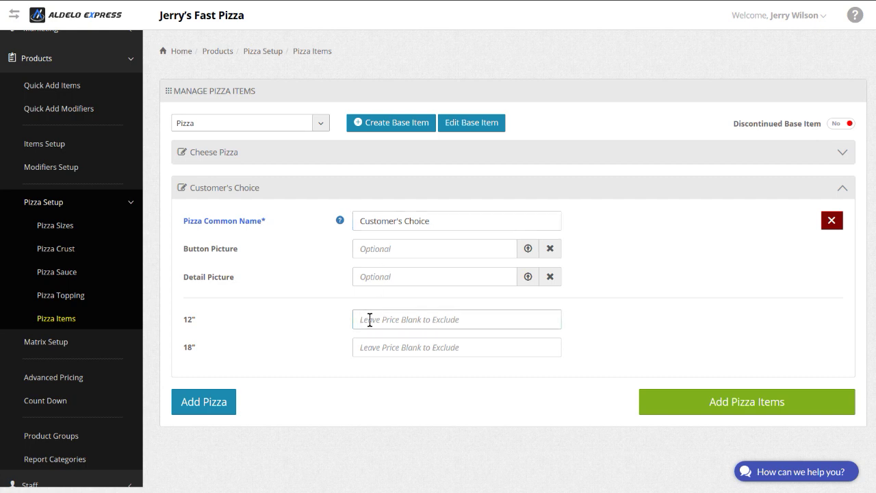
text(13)
text(.25)
text(17.2)
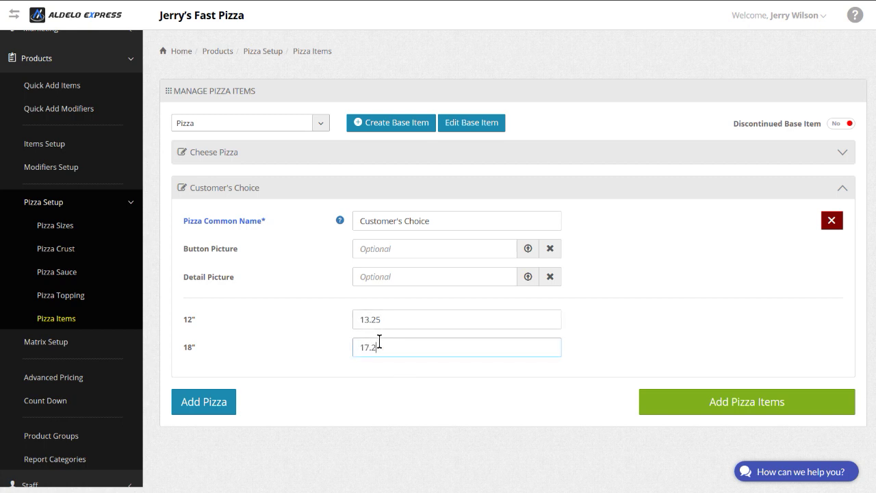
text(5)
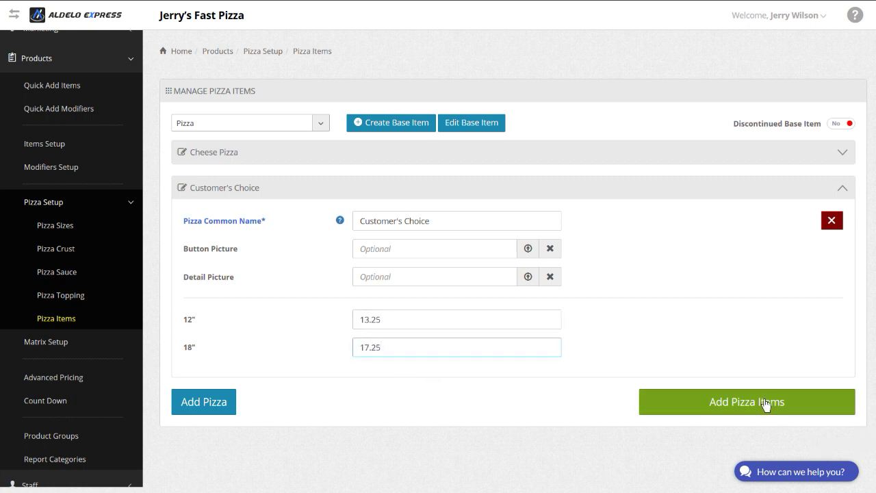
click(753, 403)
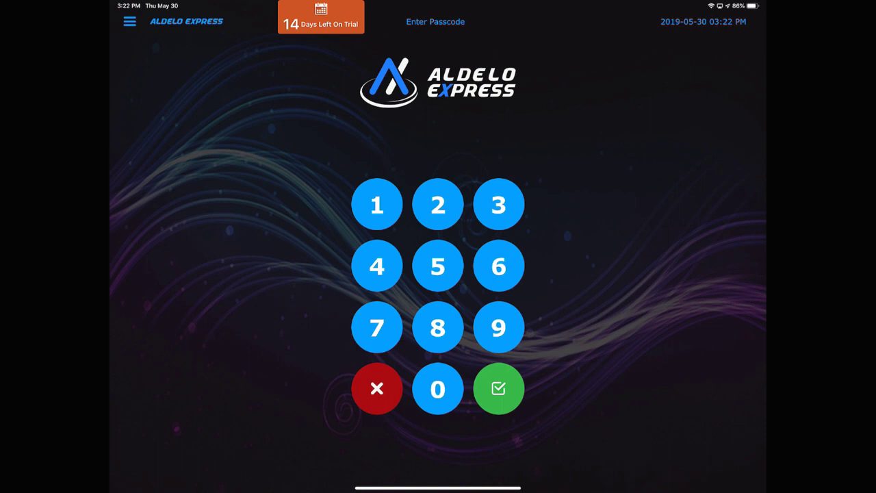
Step: Sign in on the POS with the passcode and clock in for the shift
click(376, 204)
click(377, 204)
click(376, 204)
click(499, 388)
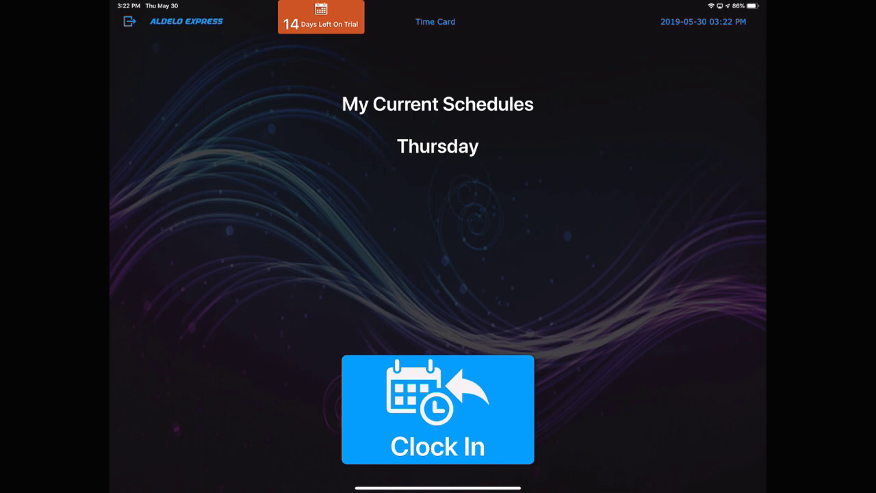
click(437, 410)
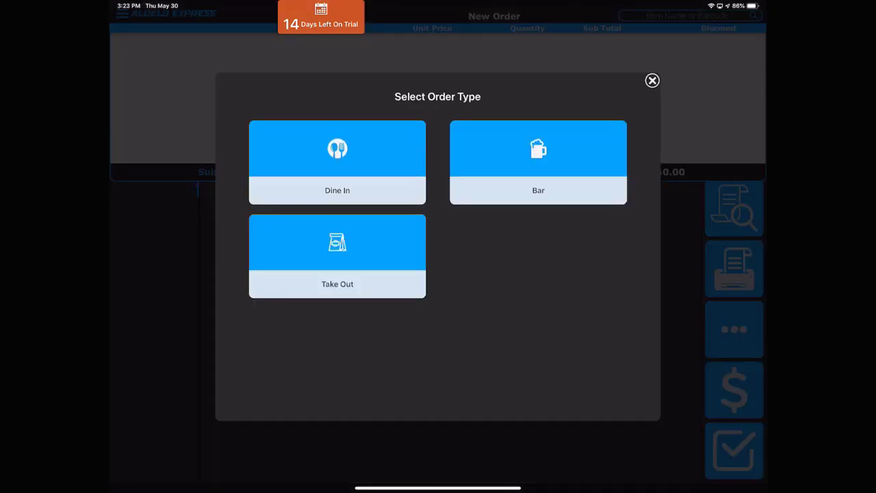
Step: Start a one-guest Dine In order and show the Pizza menu items
click(337, 163)
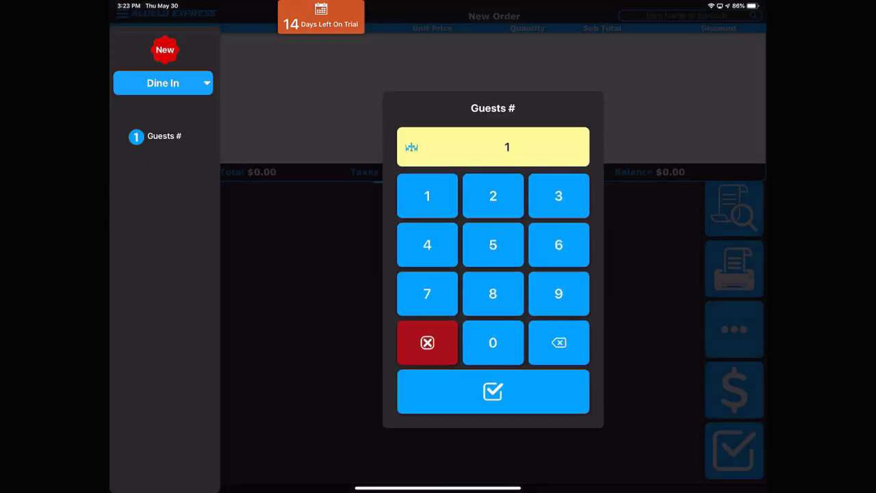
click(493, 391)
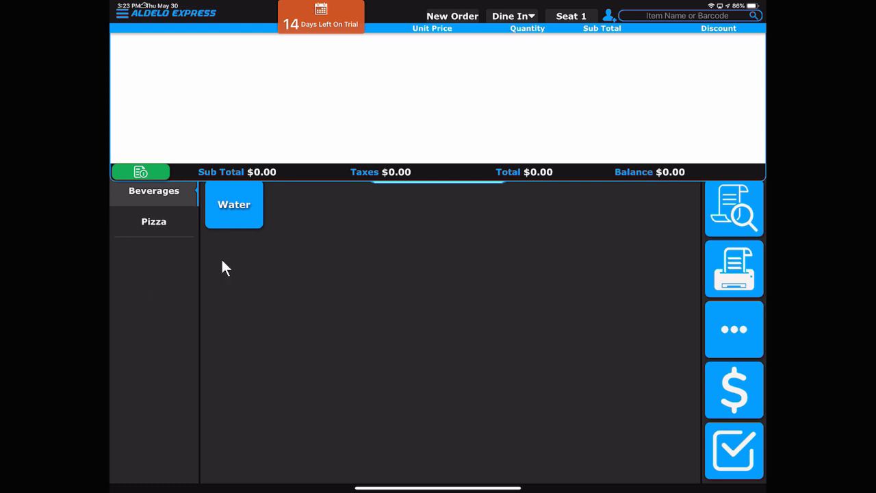
click(153, 221)
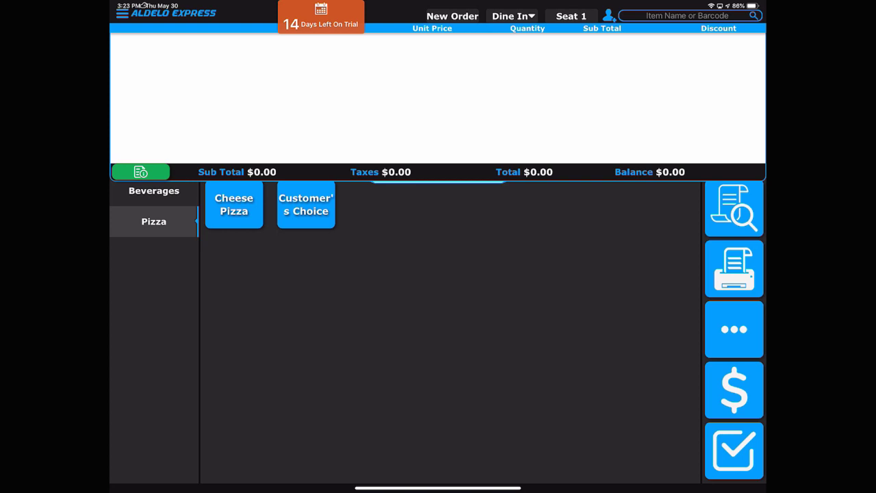
Step: Add an 18" thick-crust Cheese Pizza with Tomato Basil sauce to the order
click(306, 204)
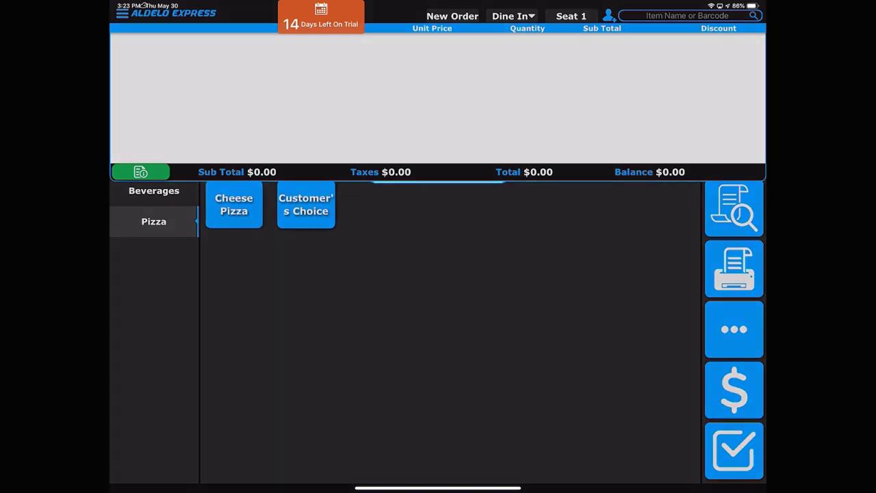
click(229, 137)
click(438, 71)
click(647, 136)
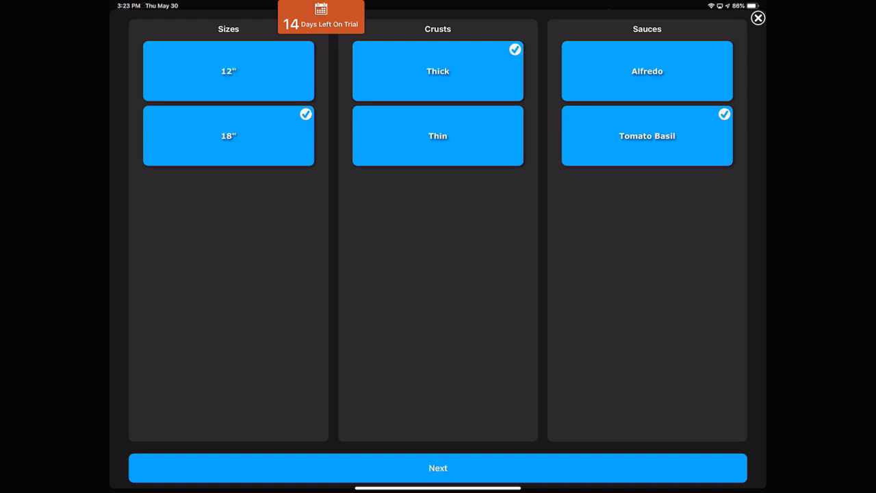
click(438, 468)
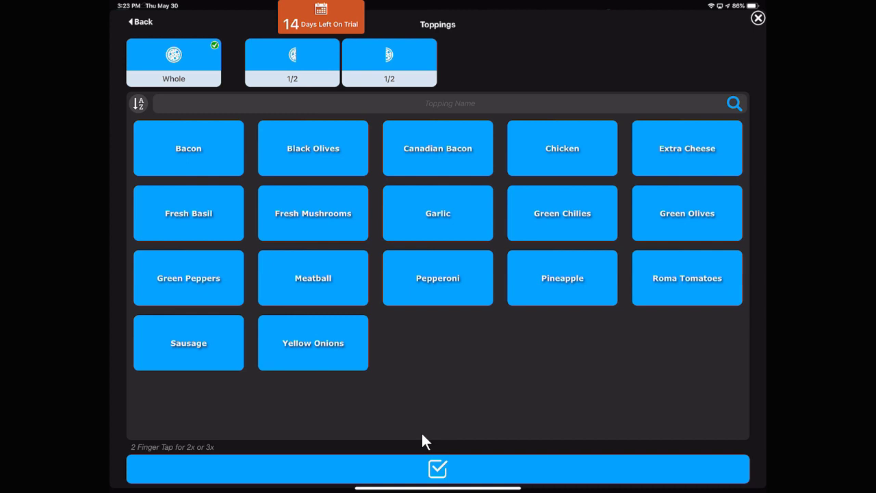
click(425, 457)
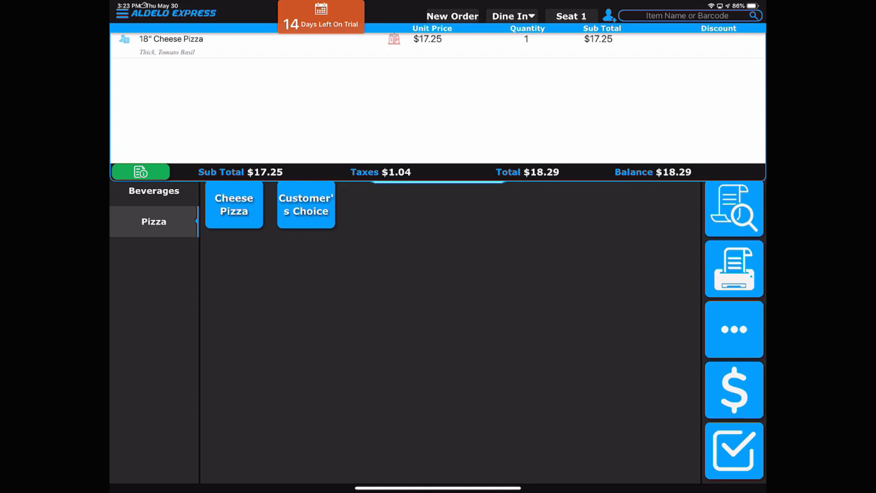
Step: Start a Customer's Choice pizza: 18", Thin crust, Alfredo sauce
click(233, 204)
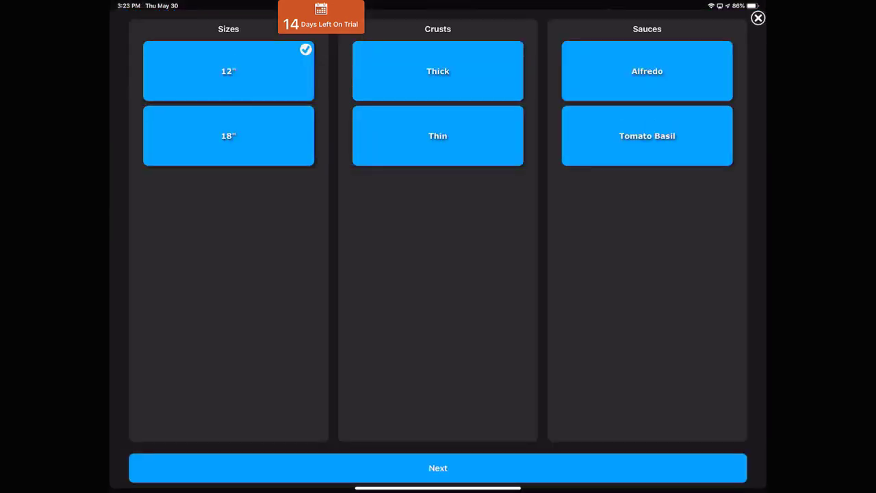
click(228, 135)
click(439, 135)
click(647, 71)
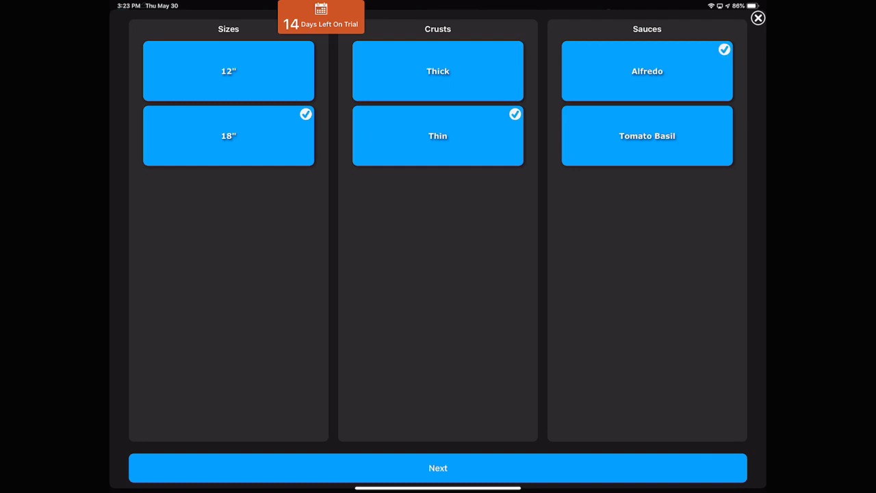
click(438, 467)
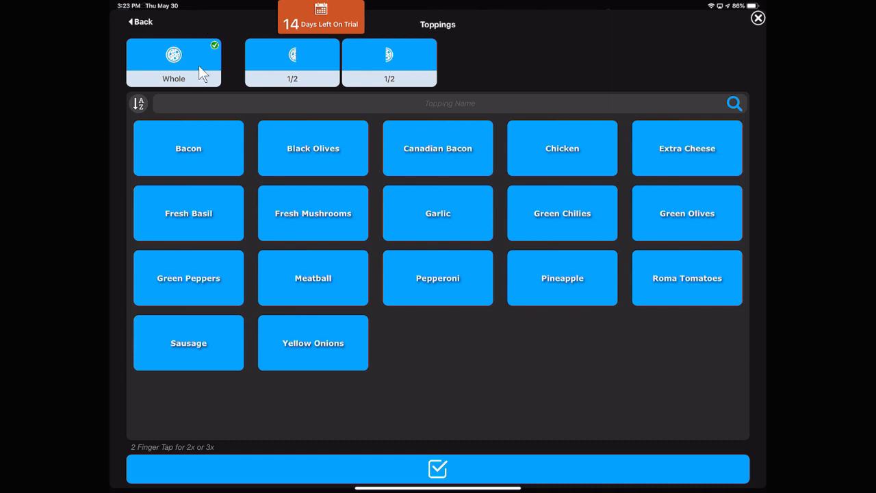
Step: Top it with Bacon, Mushrooms and Pepperoni whole, Basil on one half, Chicken on the other, and add it
click(278, 80)
click(343, 83)
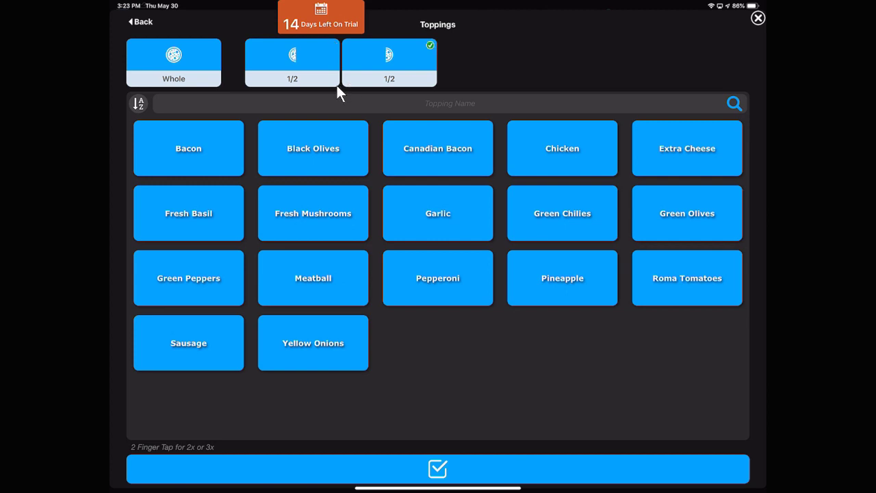
click(200, 70)
click(313, 213)
click(438, 277)
click(293, 62)
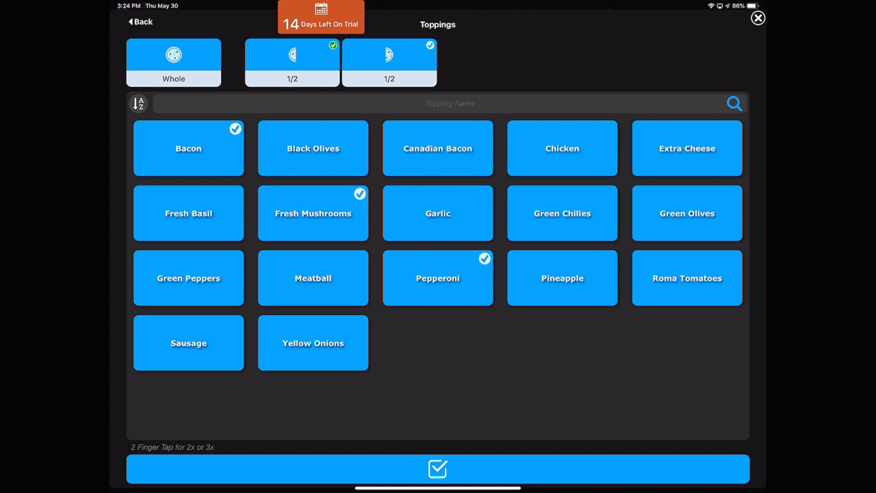
click(188, 213)
click(389, 61)
click(562, 148)
click(438, 468)
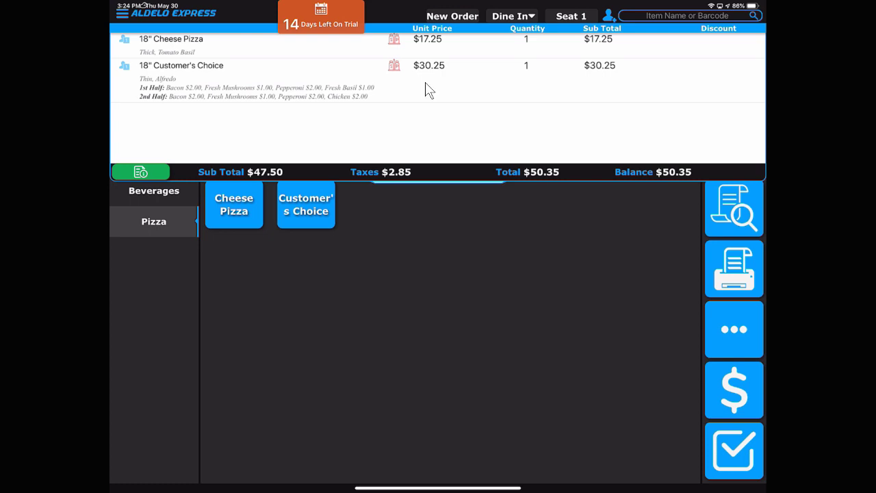
Step: Cash in the cashier with a $25.00 start amount and bring up payment for the order
click(734, 329)
click(653, 319)
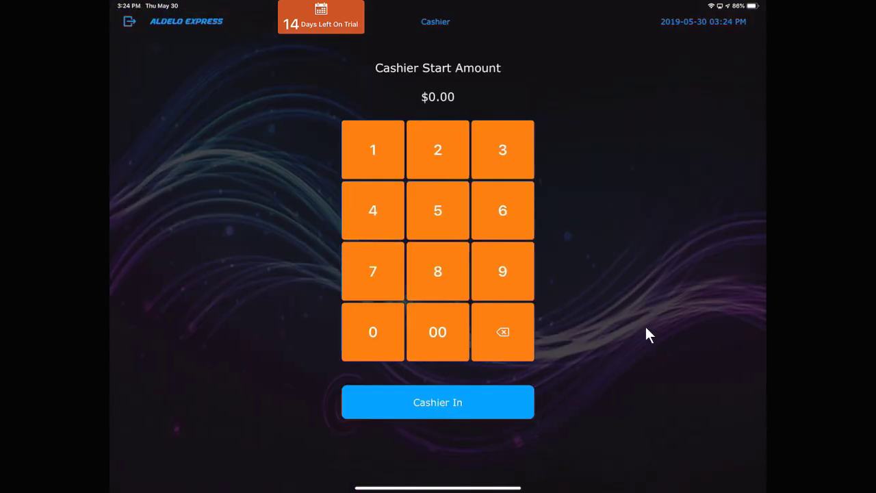
click(437, 149)
click(437, 210)
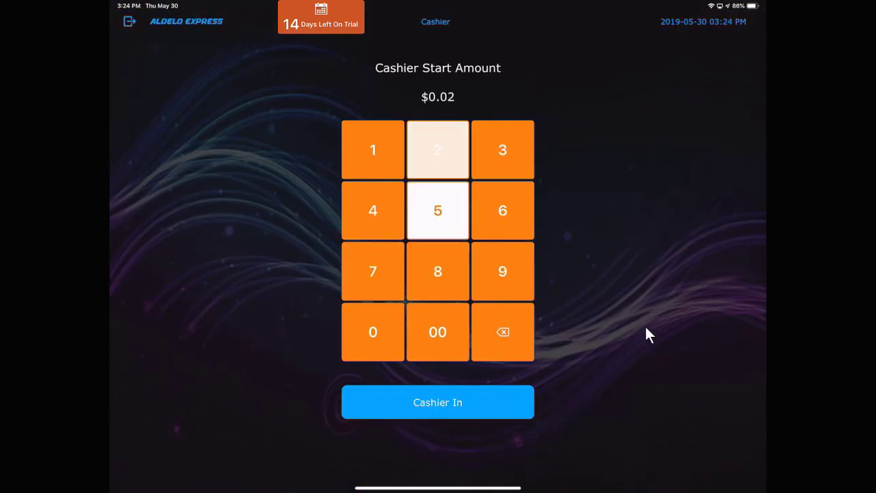
click(437, 332)
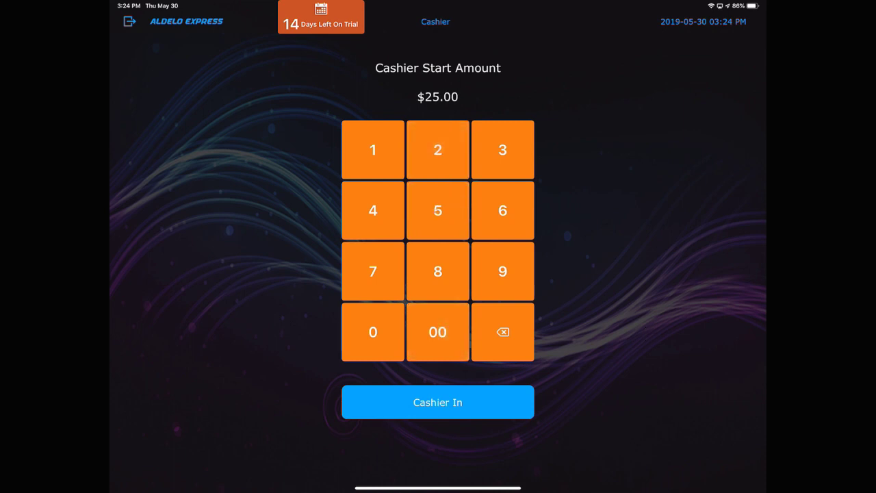
click(437, 402)
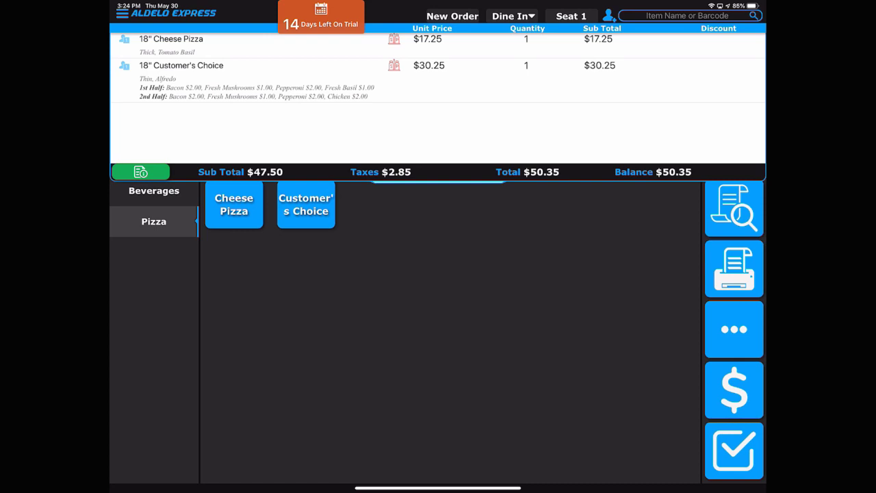
click(710, 376)
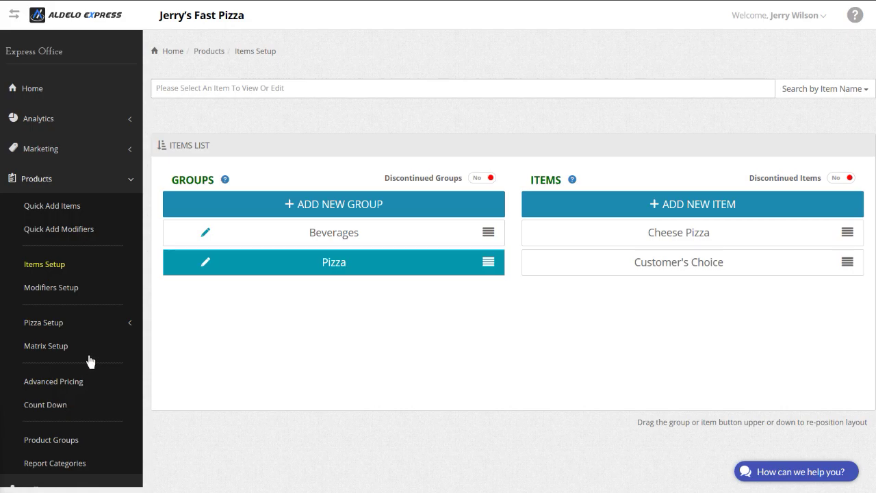
Step: Go to Products > Matrix Setup and begin a new matrix base item
click(54, 353)
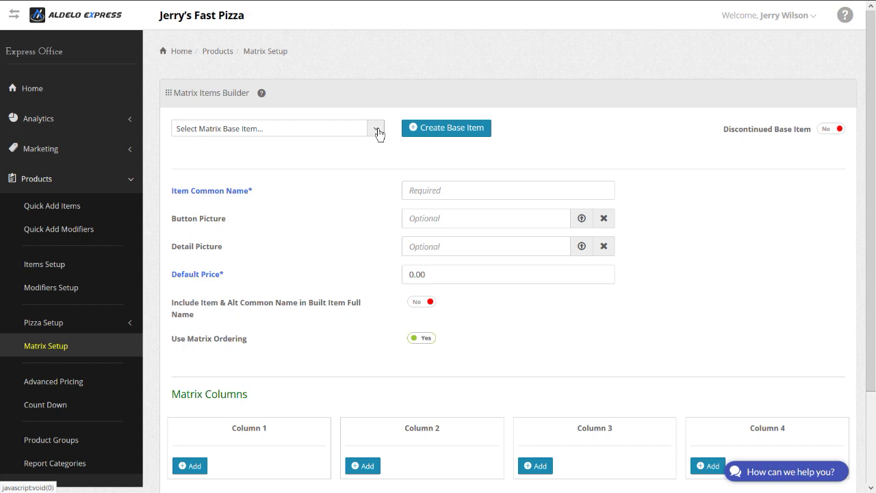
click(426, 130)
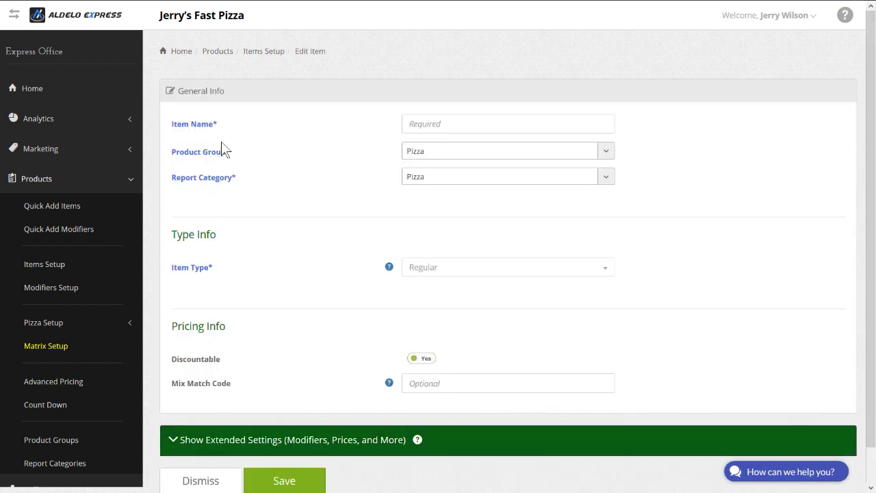
Step: Name the new item Soft Drinks and place it in the Beverages product group
click(437, 124)
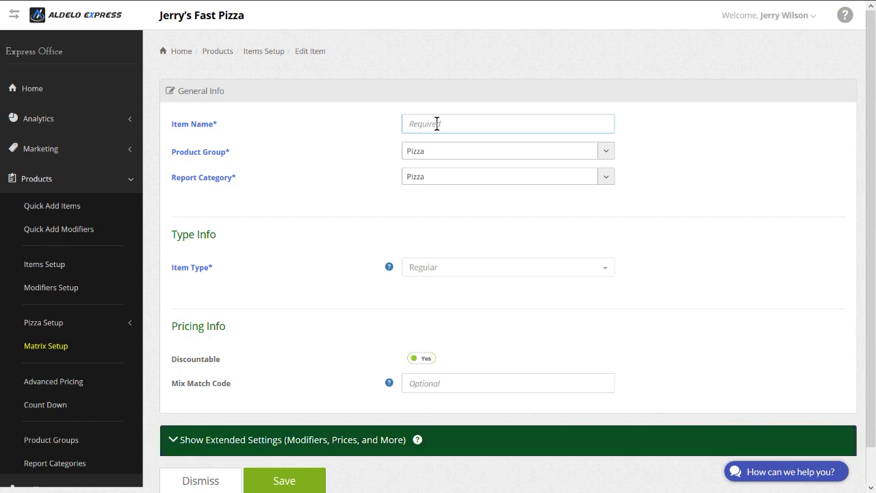
text(S)
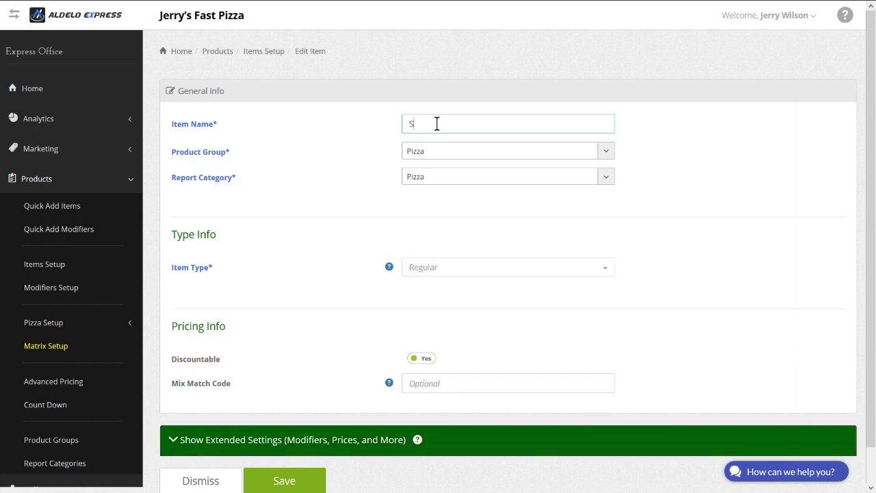
text(of)
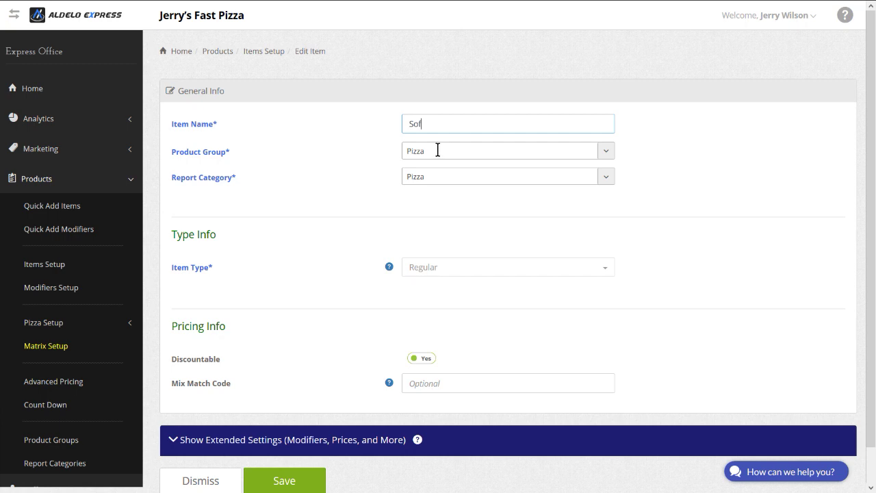
text(t Drinks)
click(442, 156)
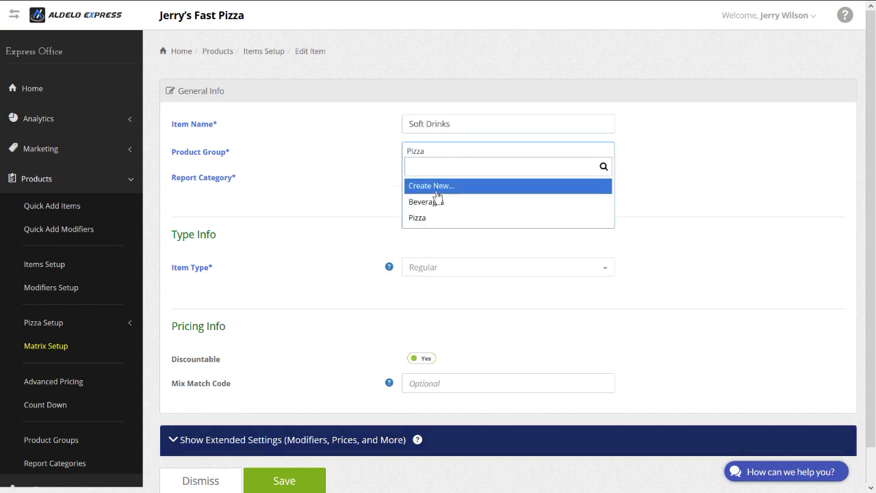
click(436, 203)
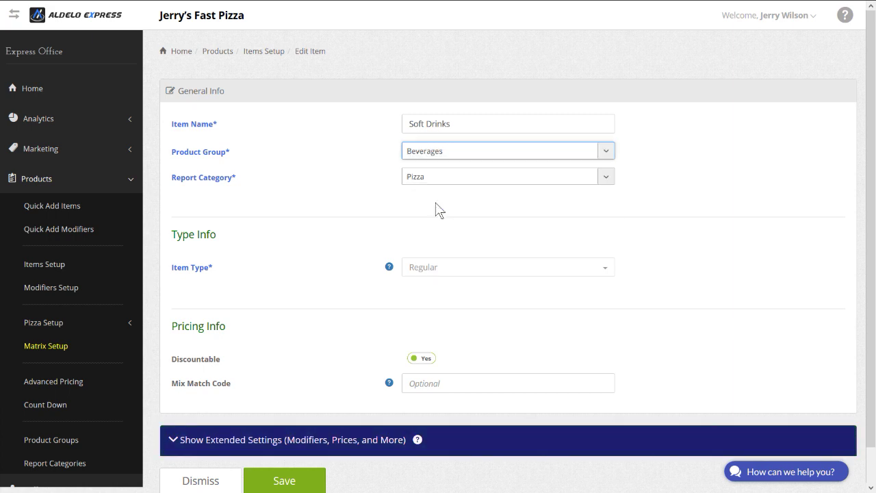
Step: Create and assign a new Soft Beverages report category
click(424, 185)
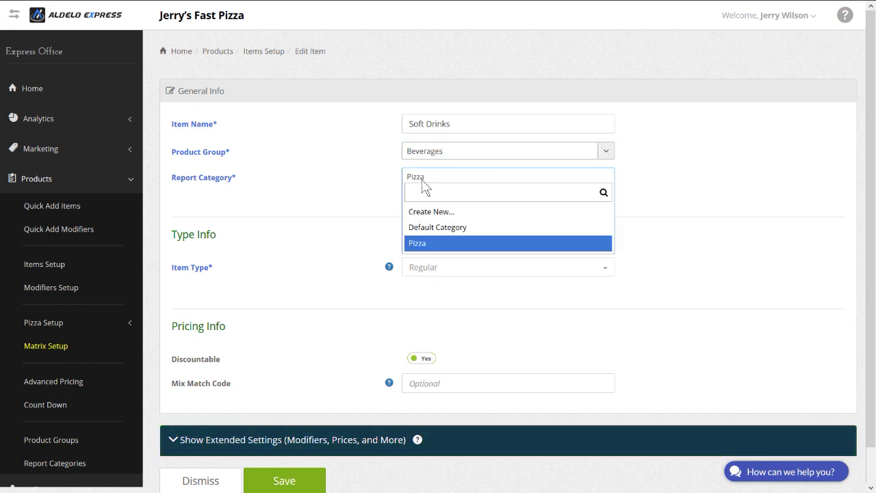
click(433, 214)
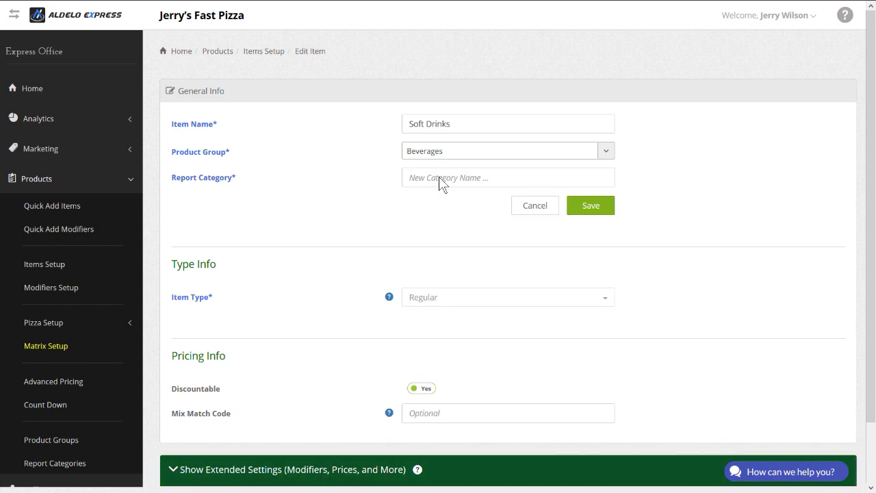
click(440, 176)
text(S)
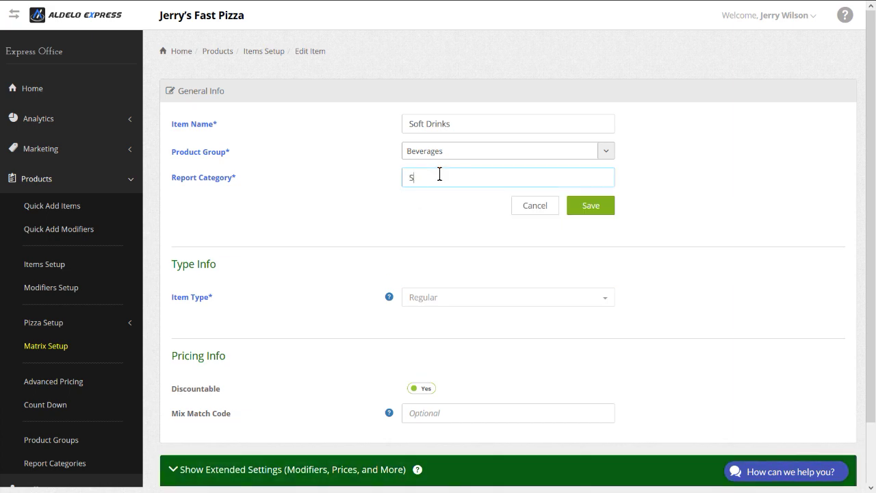
text(oft Beverages)
click(584, 206)
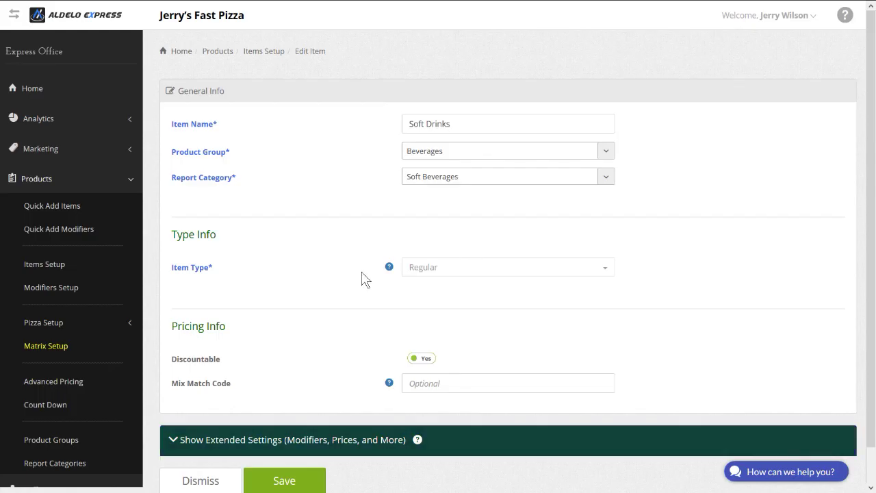
Step: Expand the extended modifier and pricing settings, then save the base item
scroll(359, 275, down, 1)
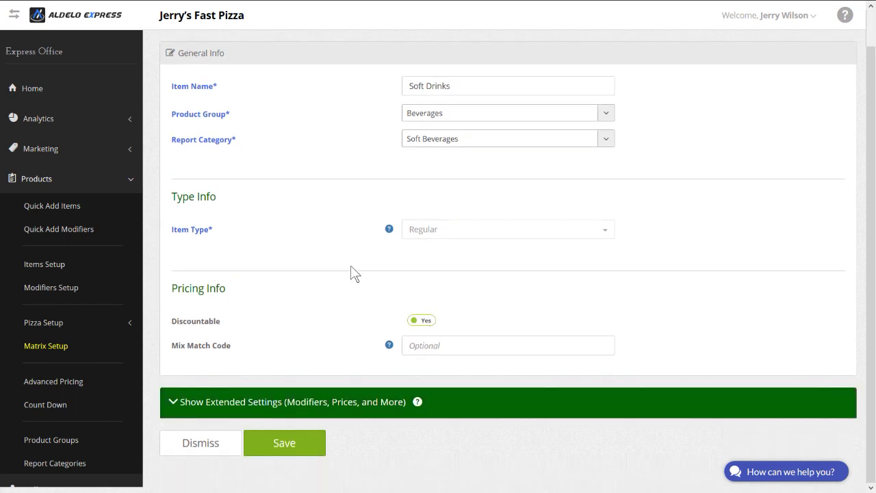
click(261, 408)
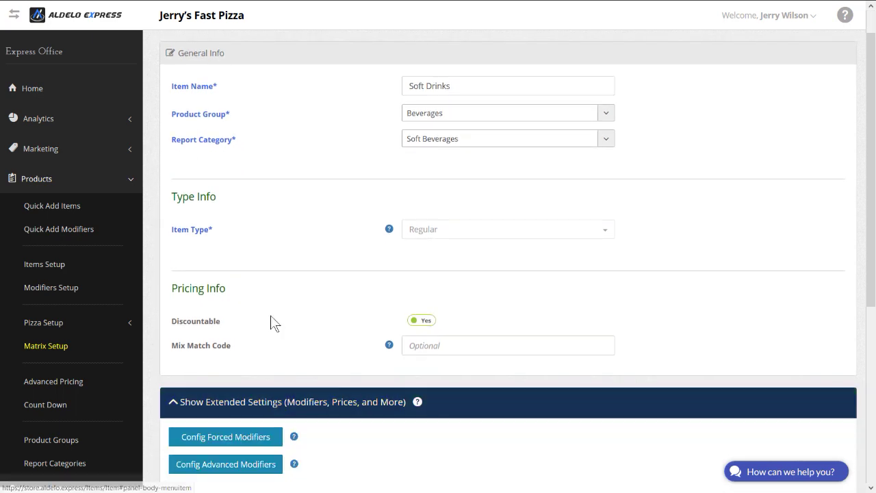
scroll(283, 301, down, 1)
scroll(315, 254, down, 5)
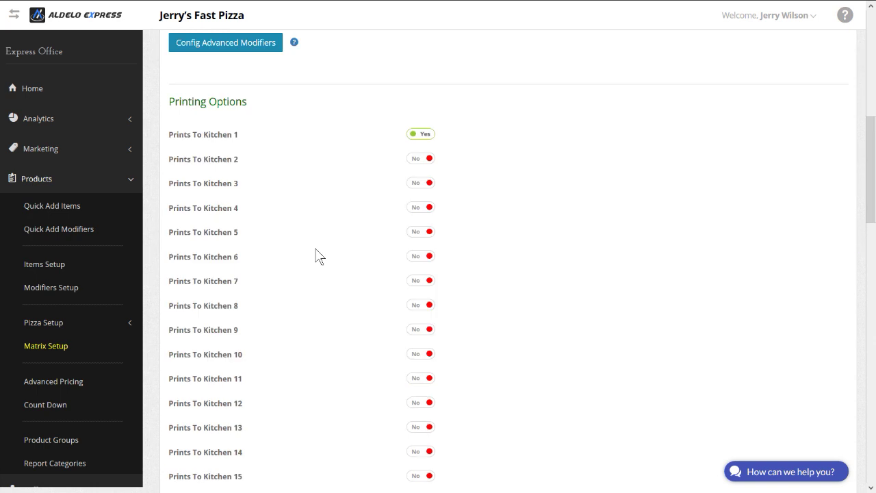
scroll(356, 174, down, 5)
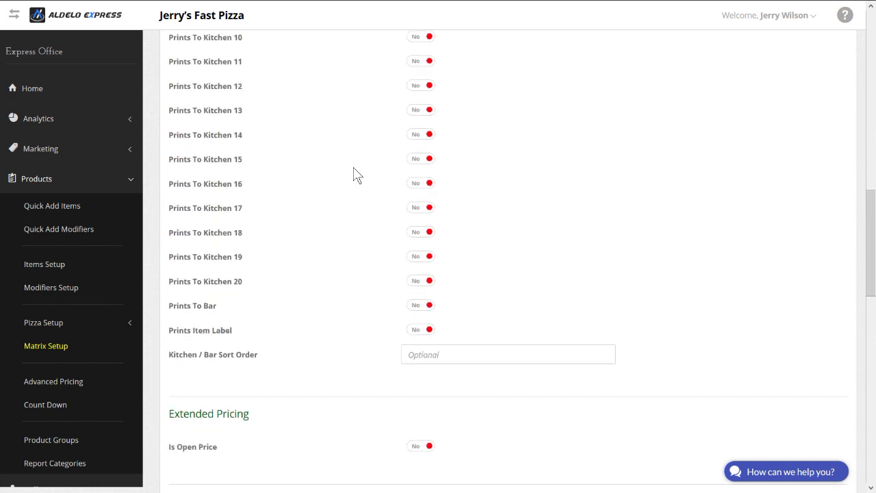
scroll(356, 174, down, 2)
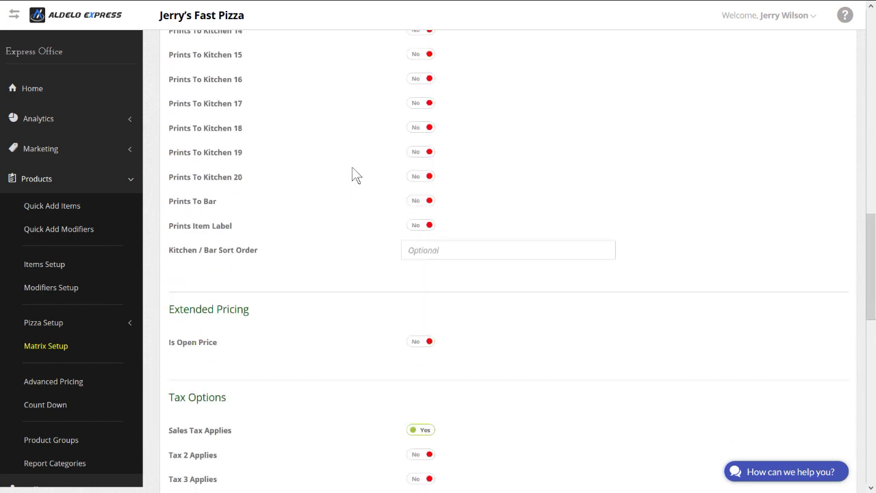
scroll(356, 174, up, 3)
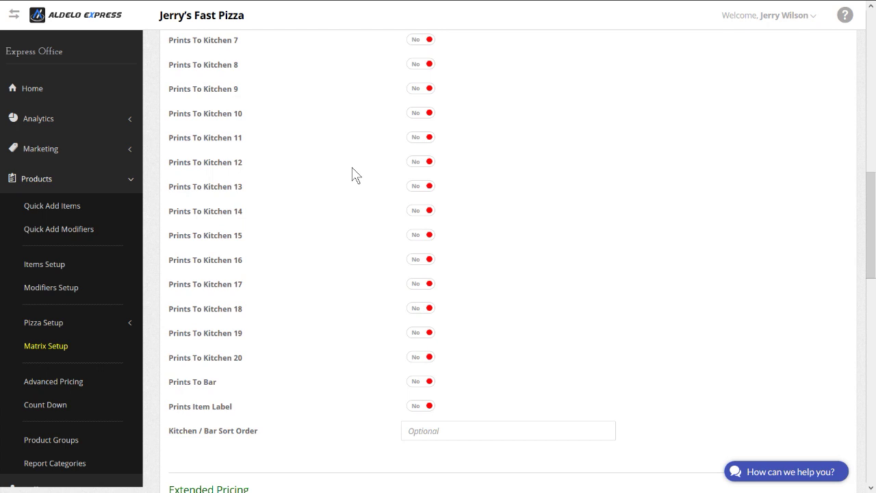
scroll(355, 174, down, 10)
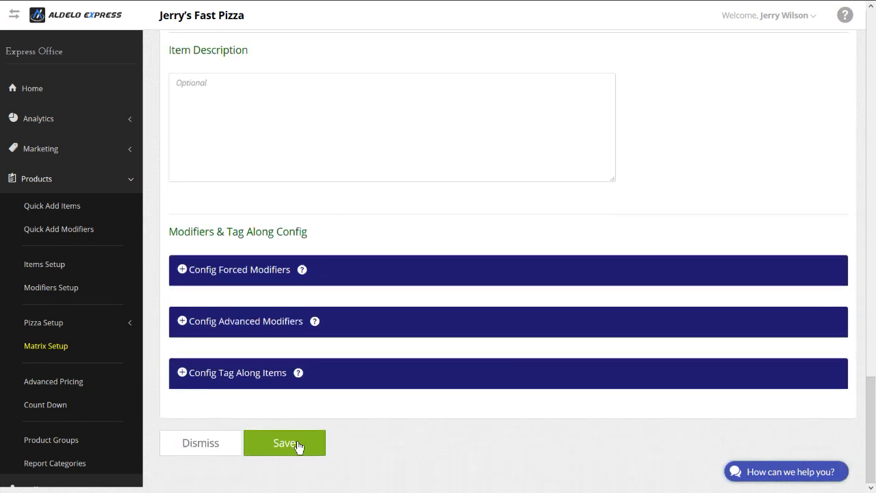
click(298, 445)
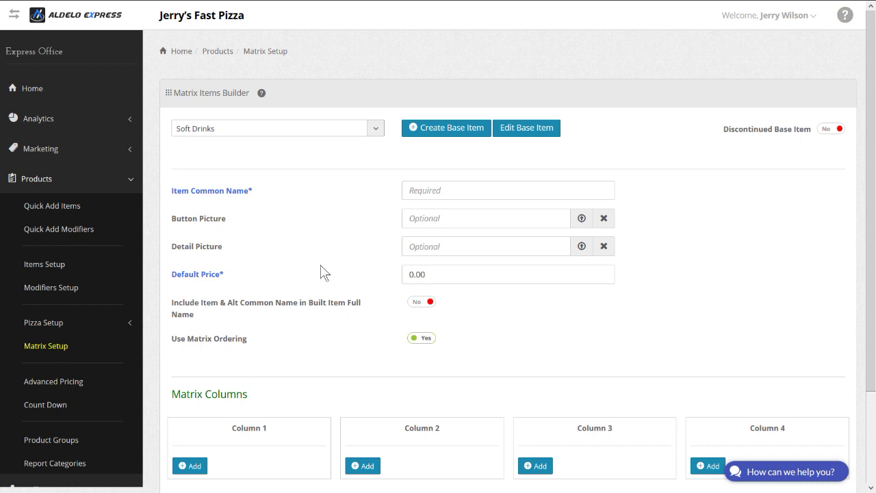
Step: Name the matrix item Sodas, add Regular to Column 1, and set the default price to 1.50
click(411, 190)
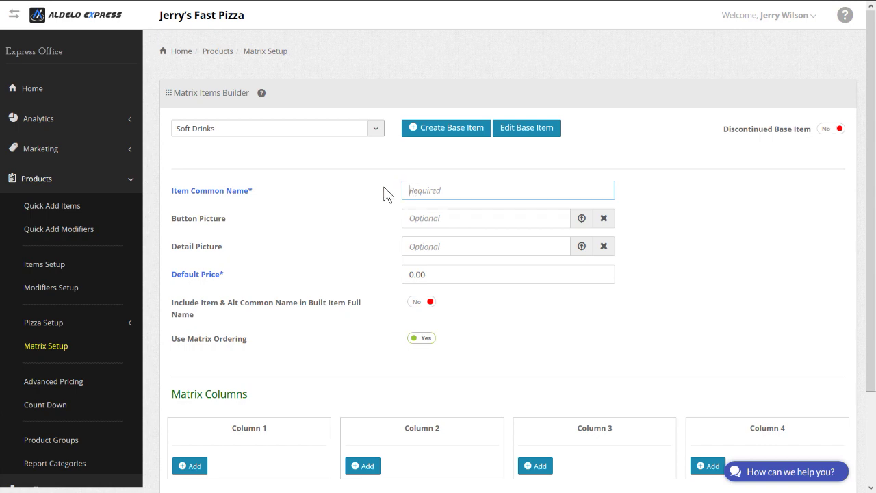
text(Sodas)
scroll(291, 308, down, 2)
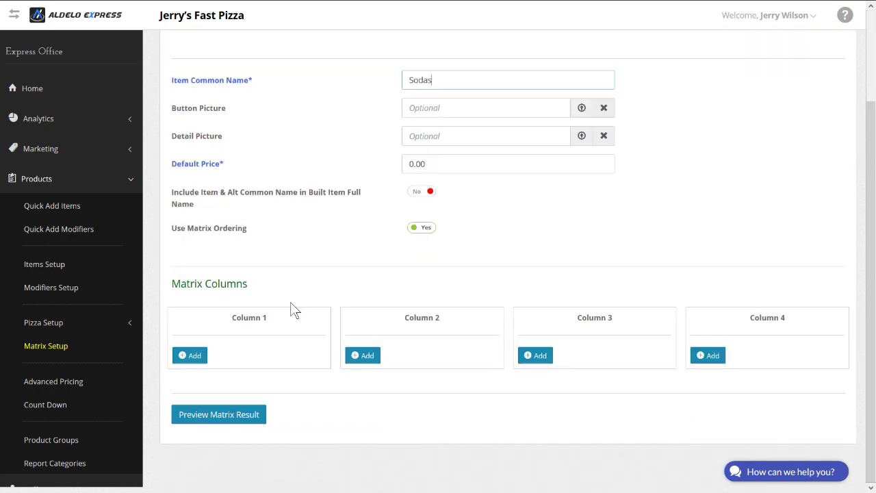
click(190, 356)
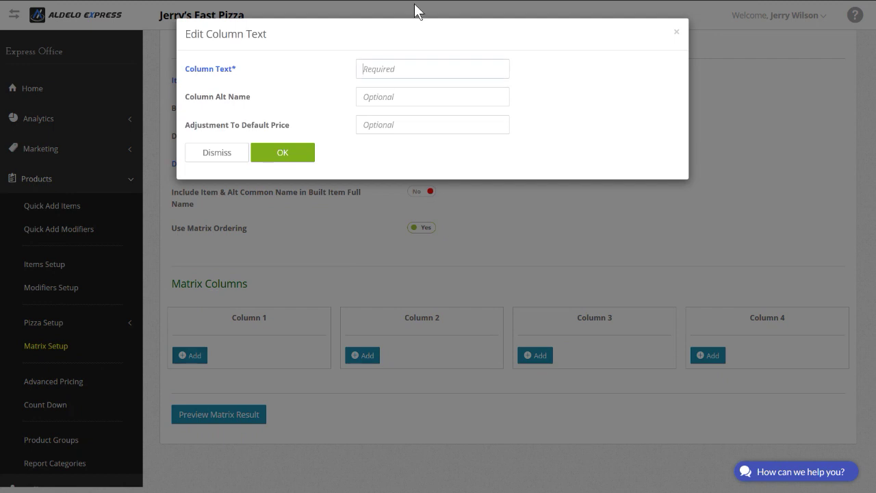
click(388, 70)
text(Regular)
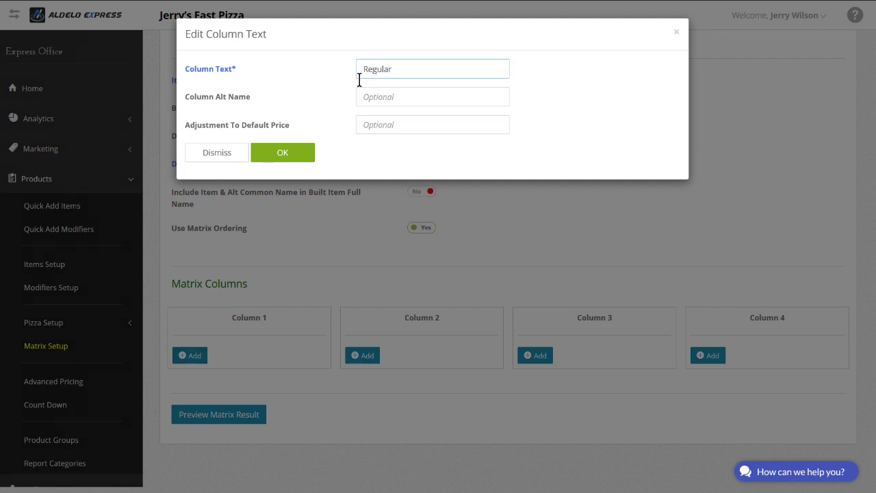
click(273, 157)
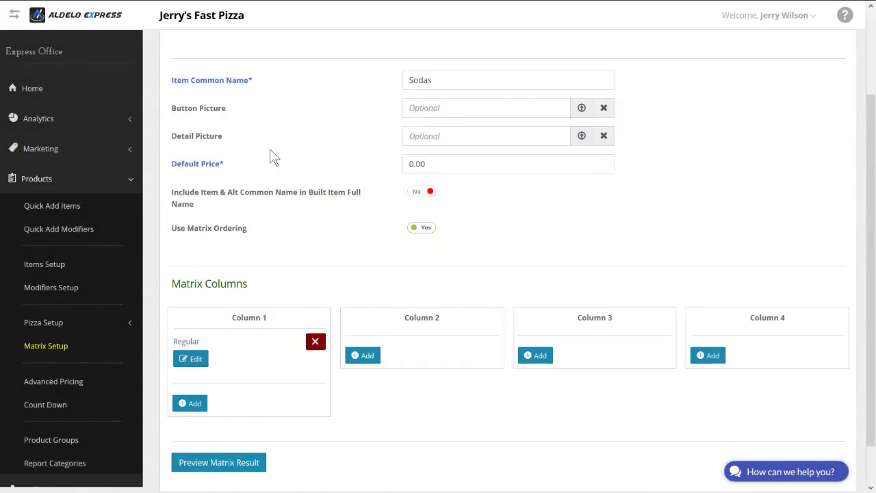
click(432, 164)
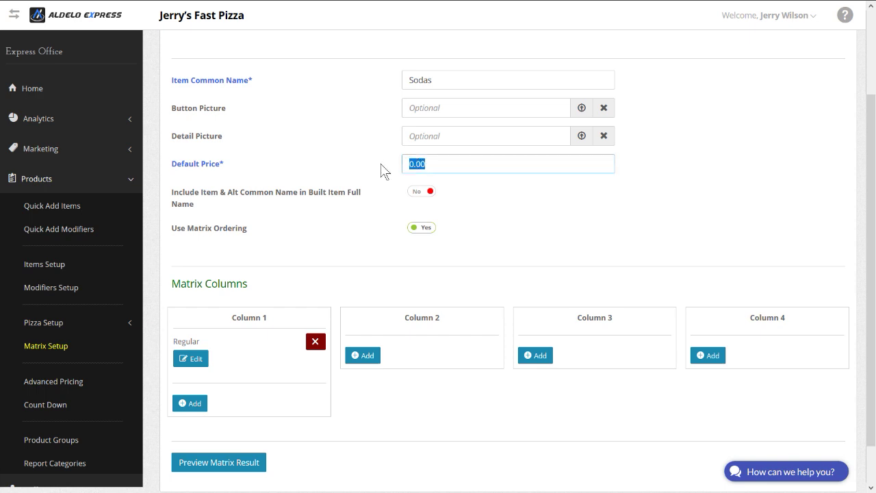
text(1.50)
Step: Add Large to Column 1 with a $0.50 price adjustment
click(196, 403)
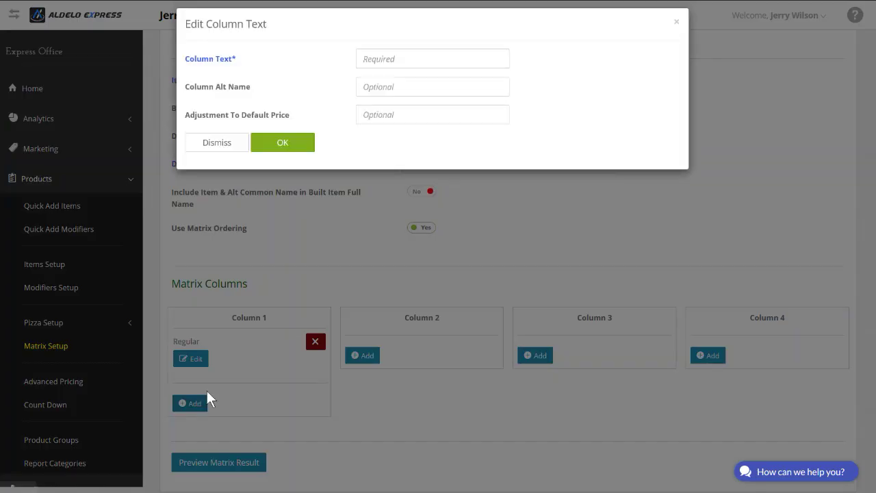
text(Large)
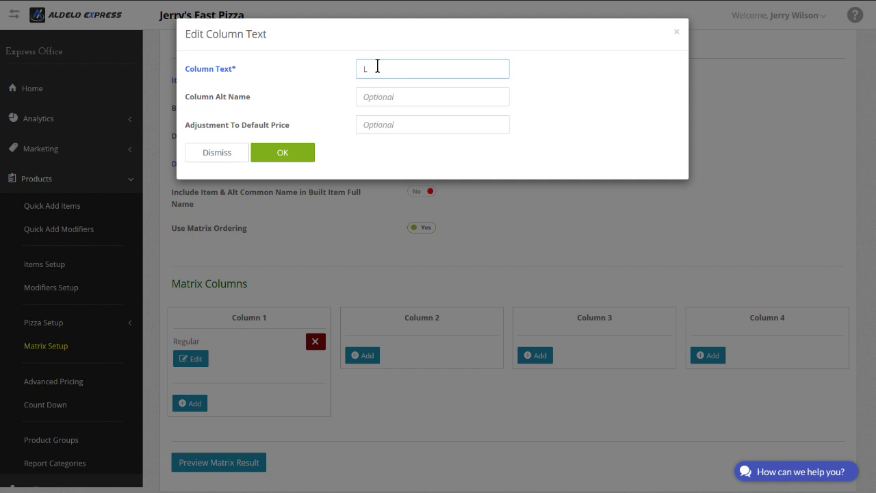
click(357, 124)
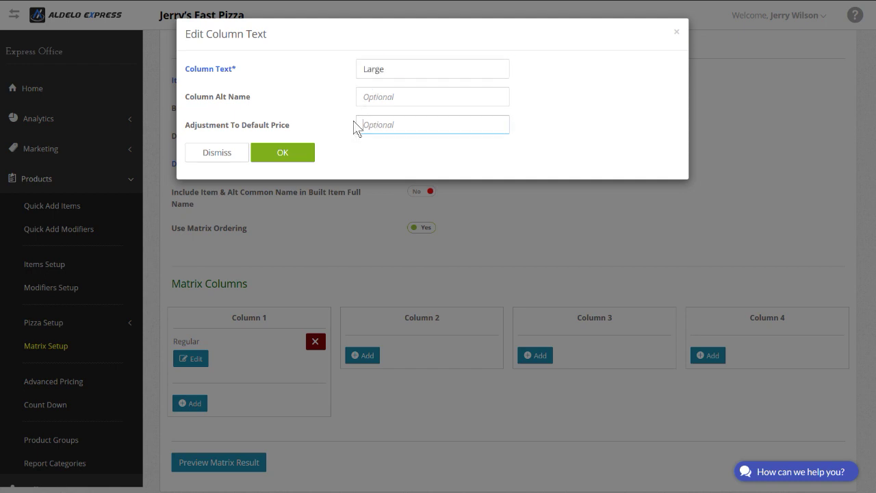
text(.50)
click(280, 155)
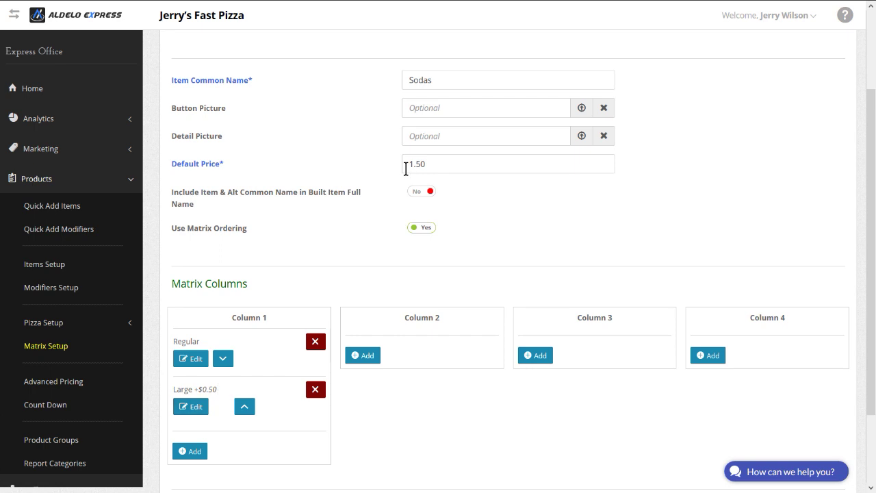
Step: Add Coke and Diet Coke as Column 2 flavours
click(363, 356)
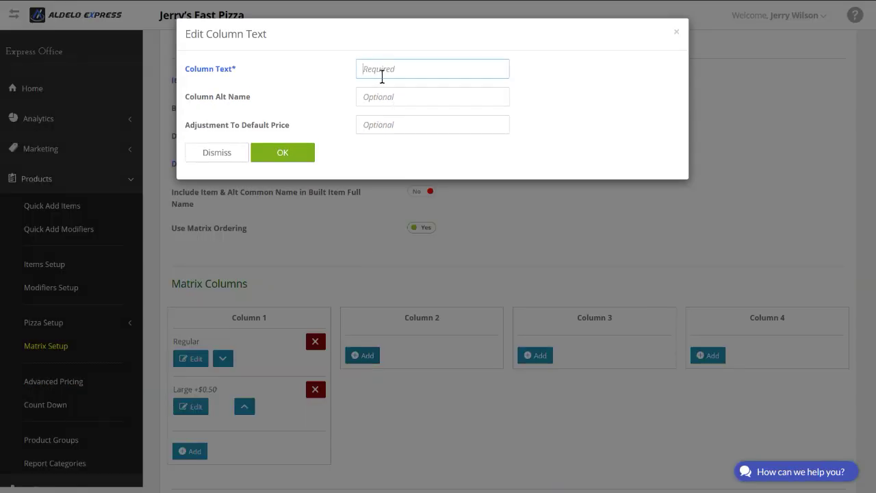
text(Coke)
click(287, 161)
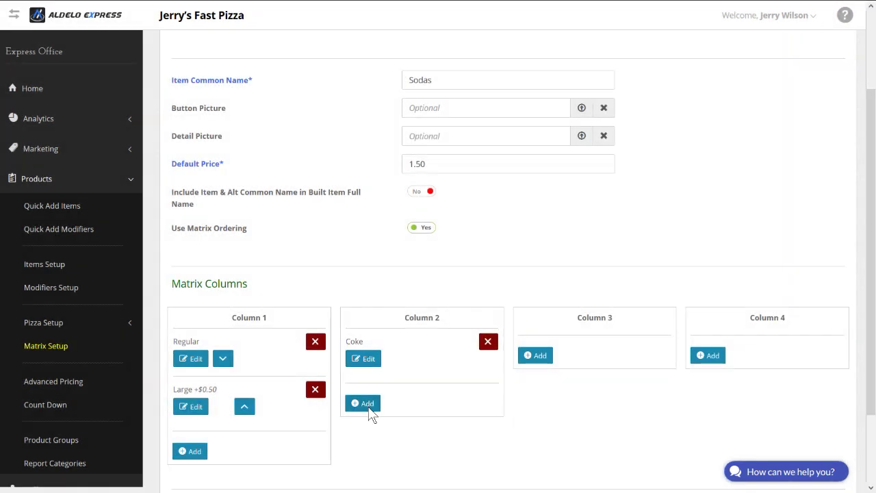
click(368, 405)
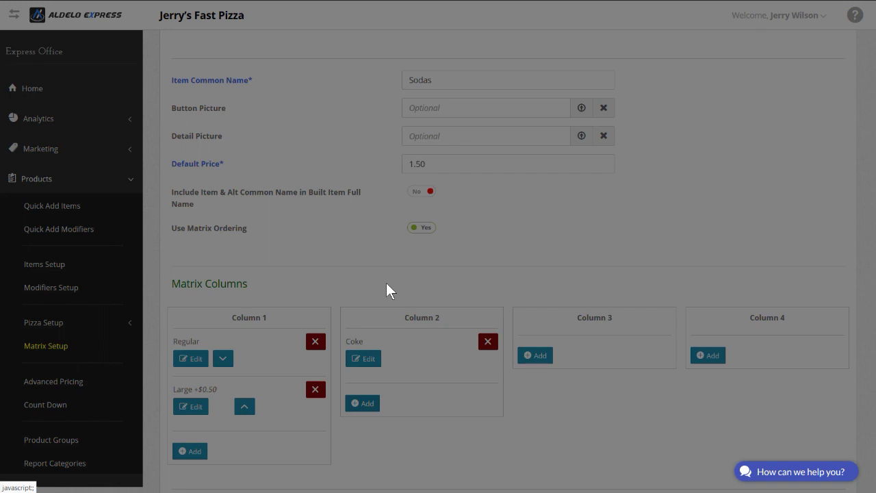
text(Diet)
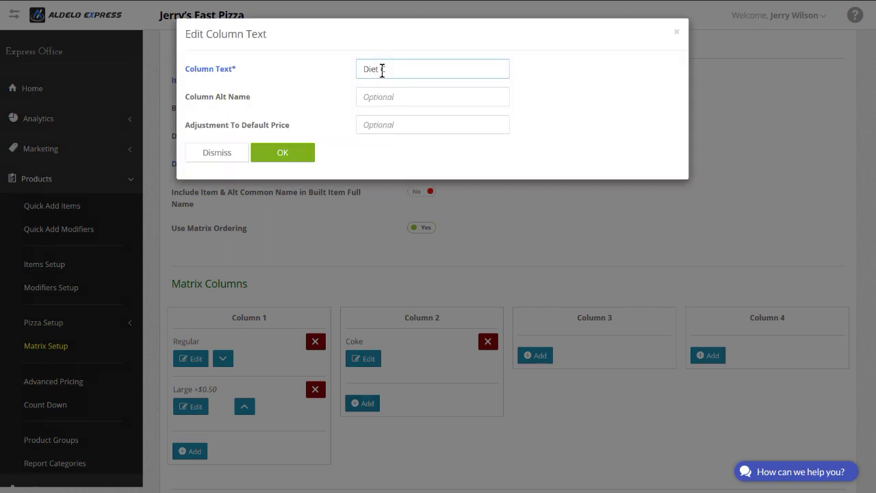
text( Coke)
key(BackSpace)
key(BackSpace)
key(BackSpace)
text(oke)
click(283, 155)
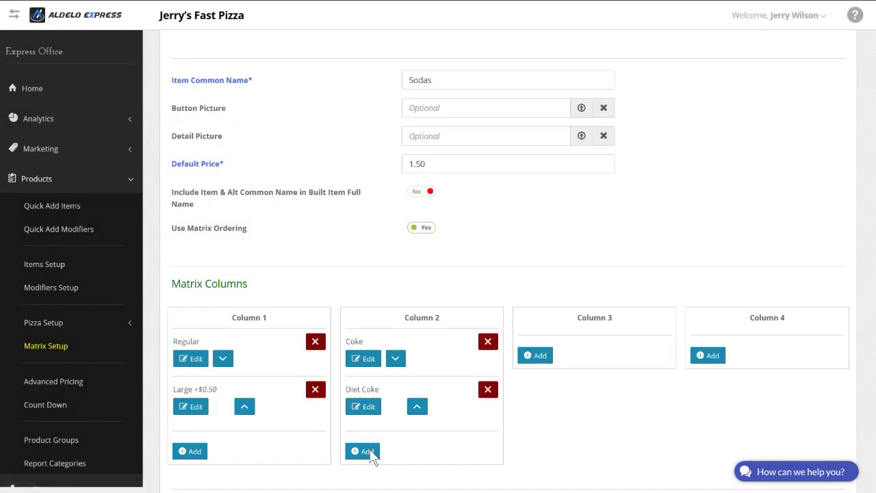
Step: Add Sprite, Mr Pibb and Diet Mr Pibb as further Column 2 flavours
click(369, 454)
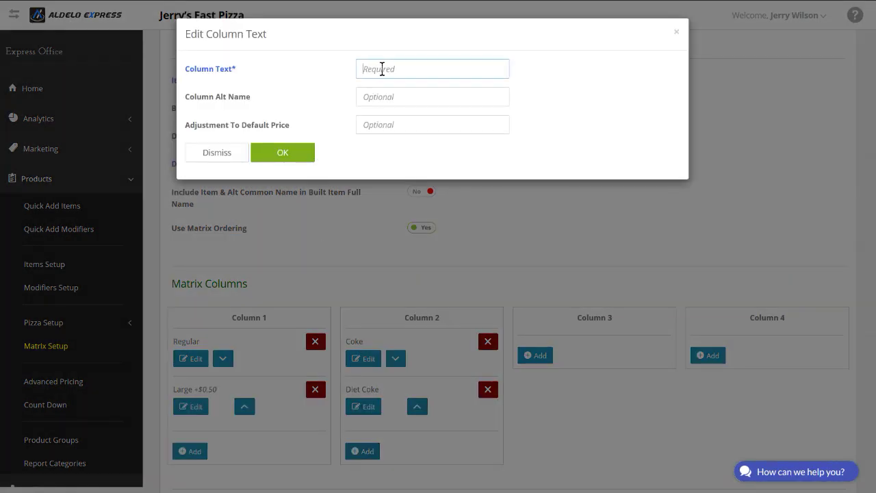
text(Sprite)
click(283, 152)
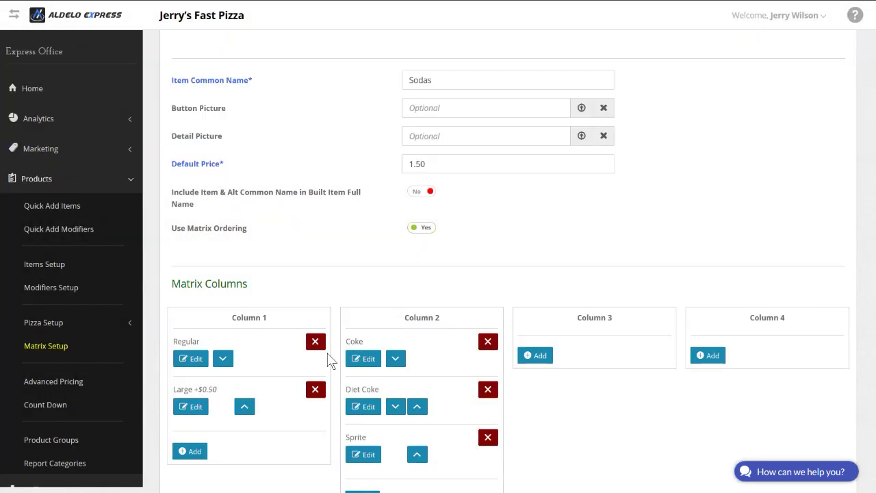
scroll(360, 449, down, 2)
click(369, 355)
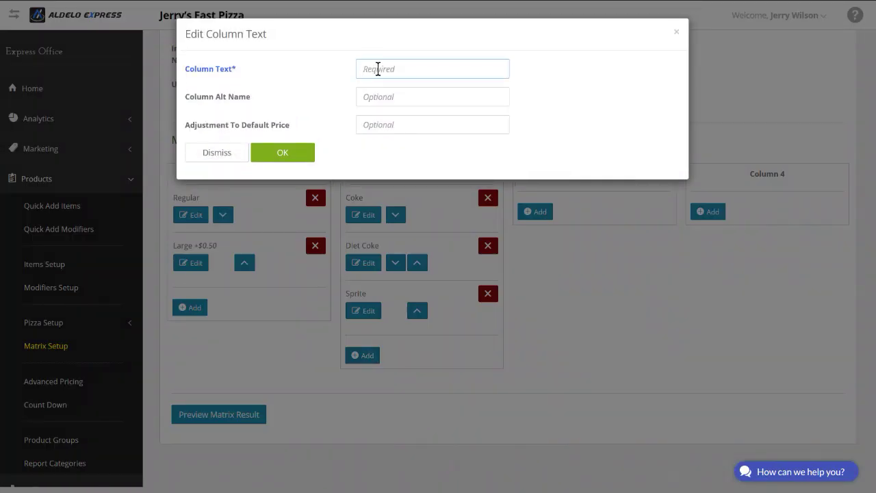
text(Mr Pibb)
click(283, 153)
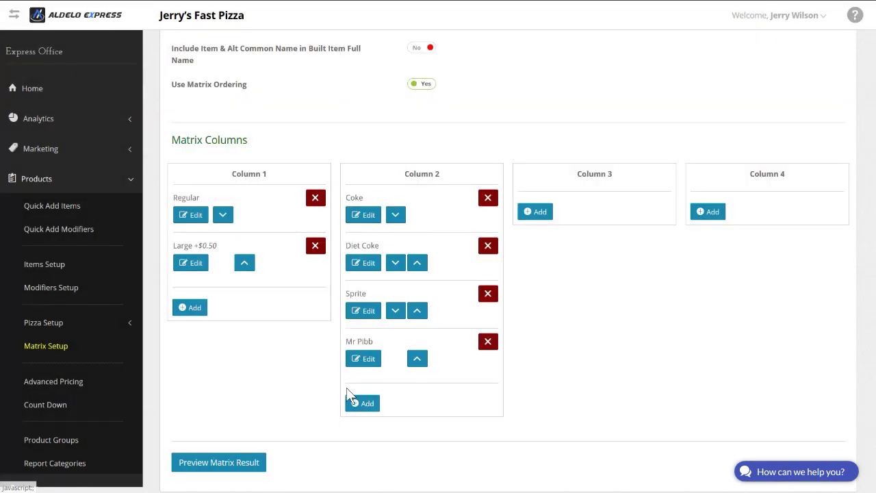
click(363, 403)
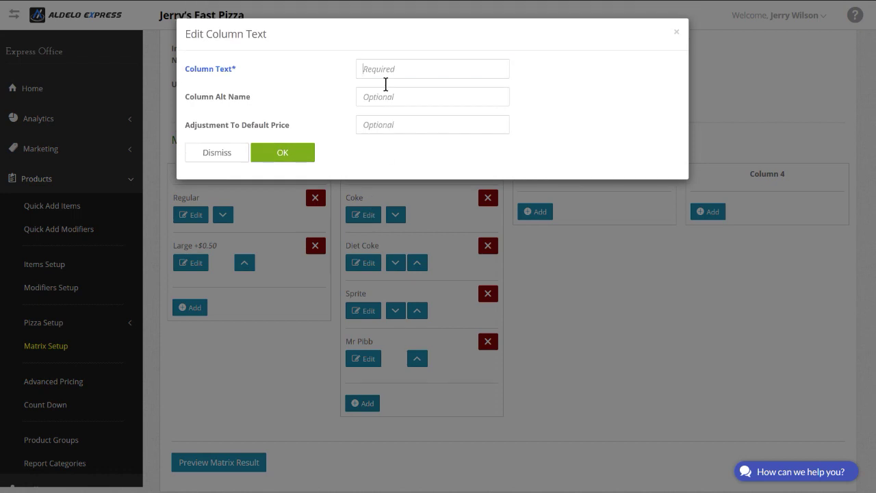
text(Diet)
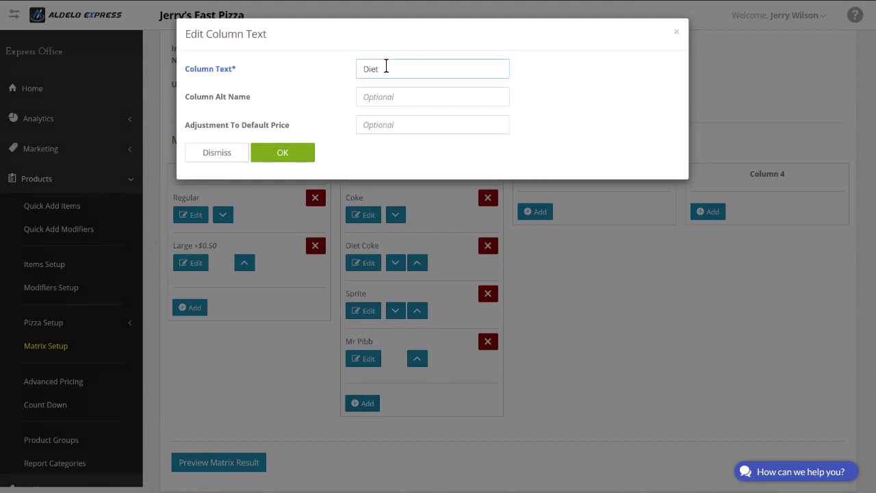
text( Mr Pibb)
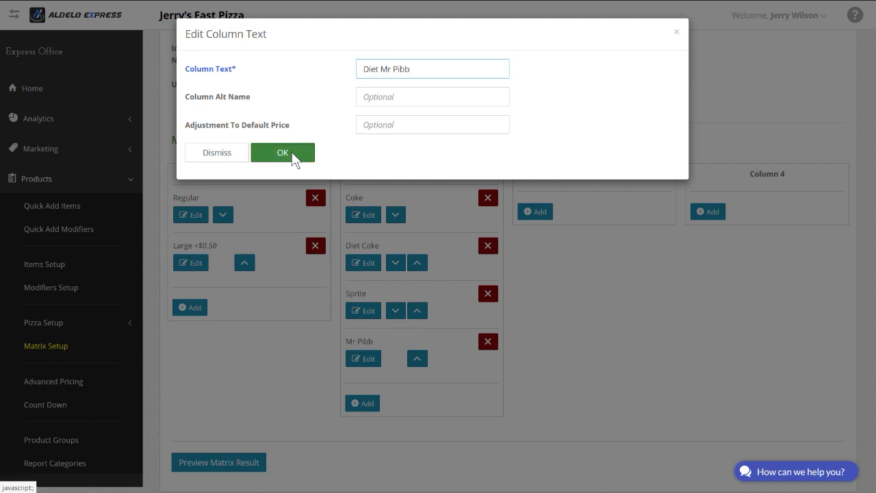
click(282, 153)
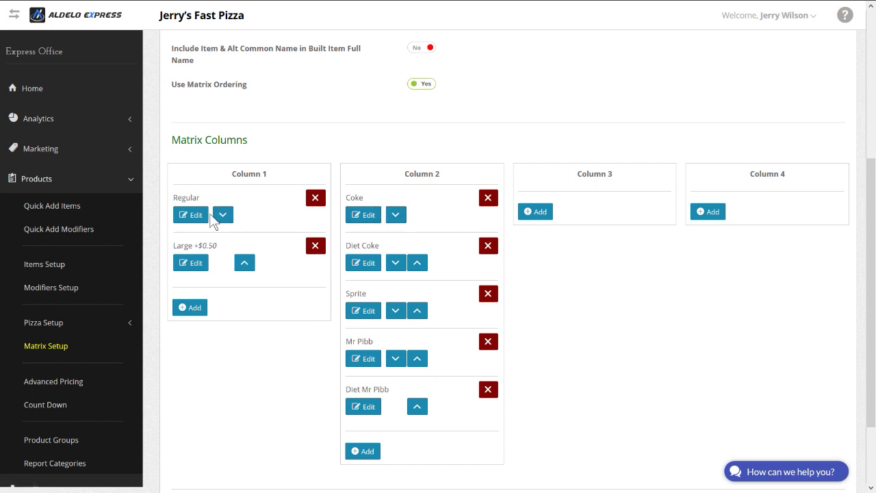
scroll(322, 160, up, 1)
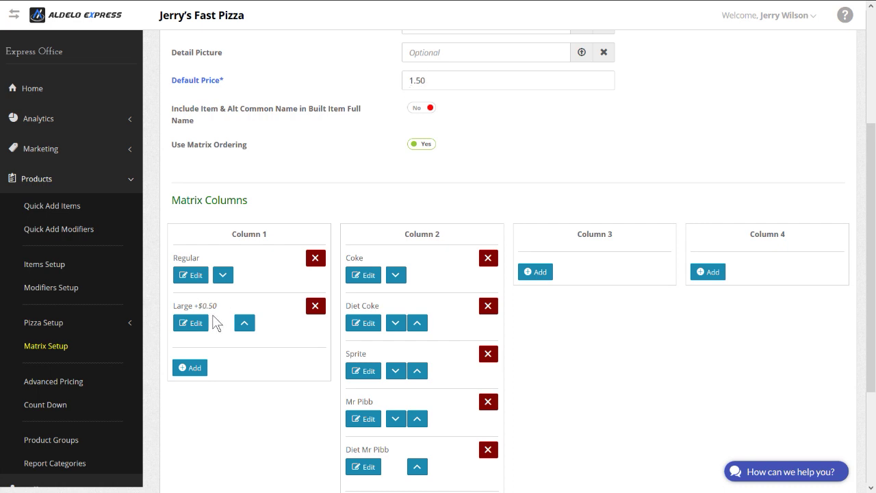
scroll(216, 322, down, 2)
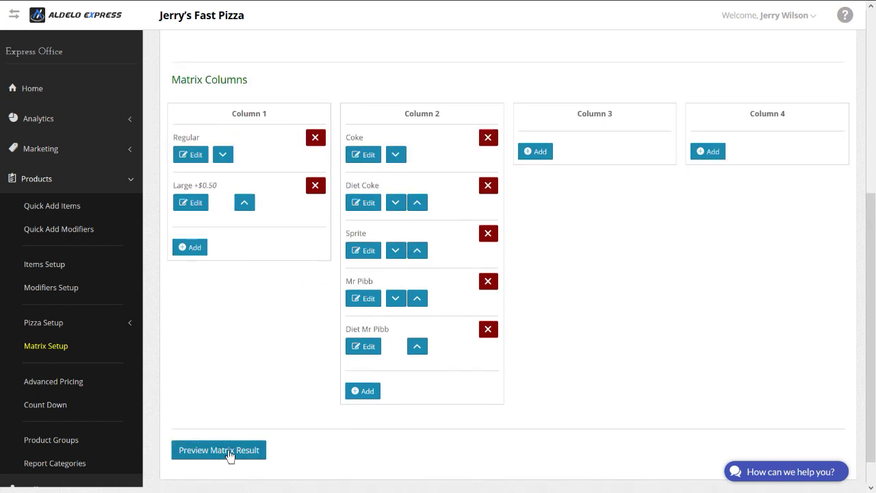
Step: Build the ten Regular and Large soda sub-items, then review them in the Sodas item's sub-item list
click(230, 457)
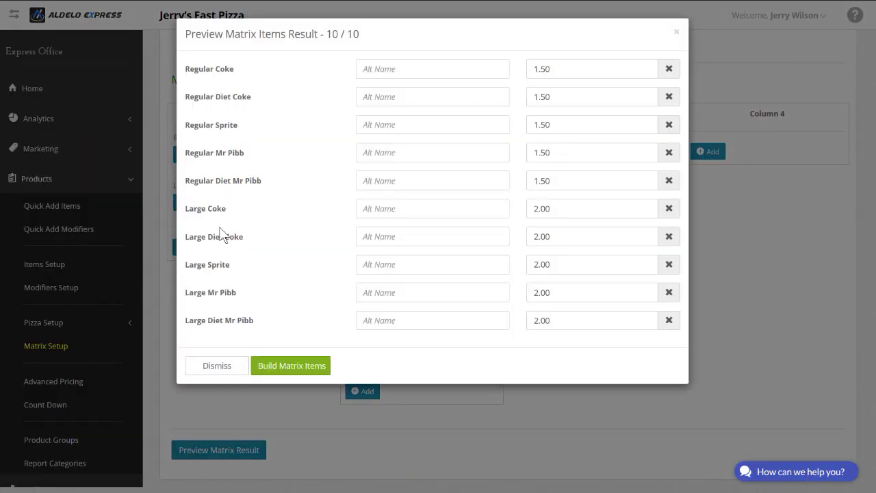
click(282, 367)
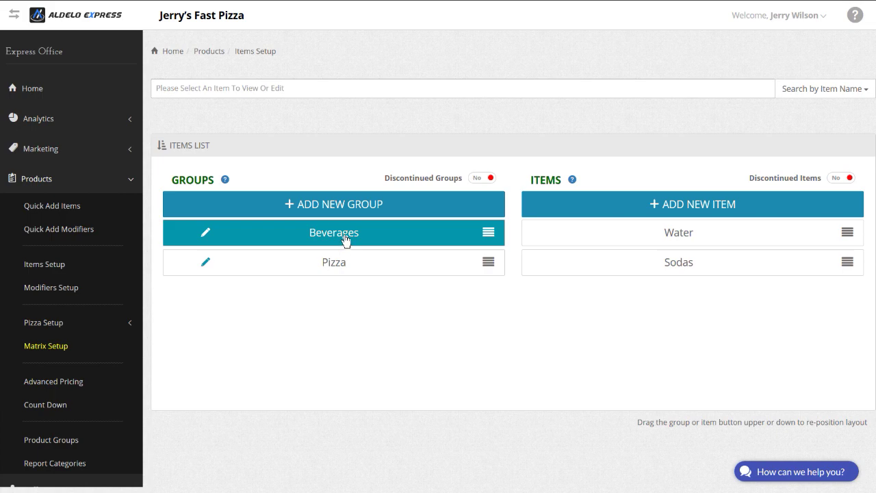
click(664, 270)
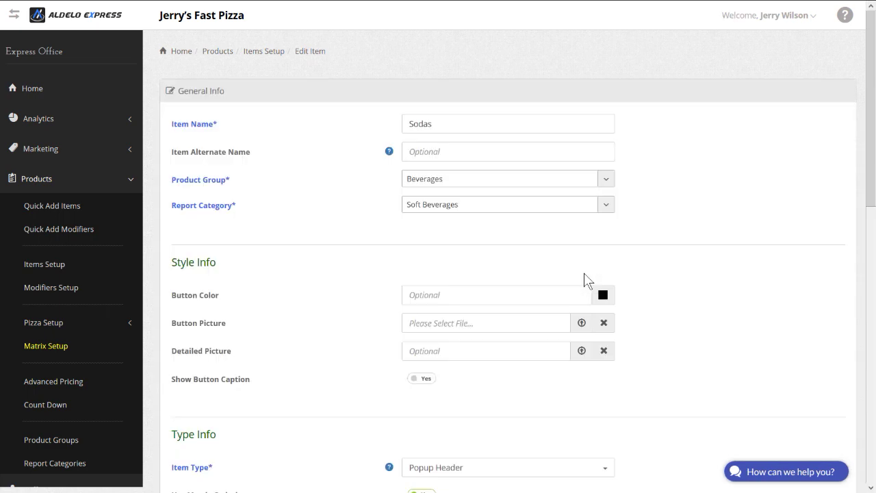
scroll(307, 285, down, 3)
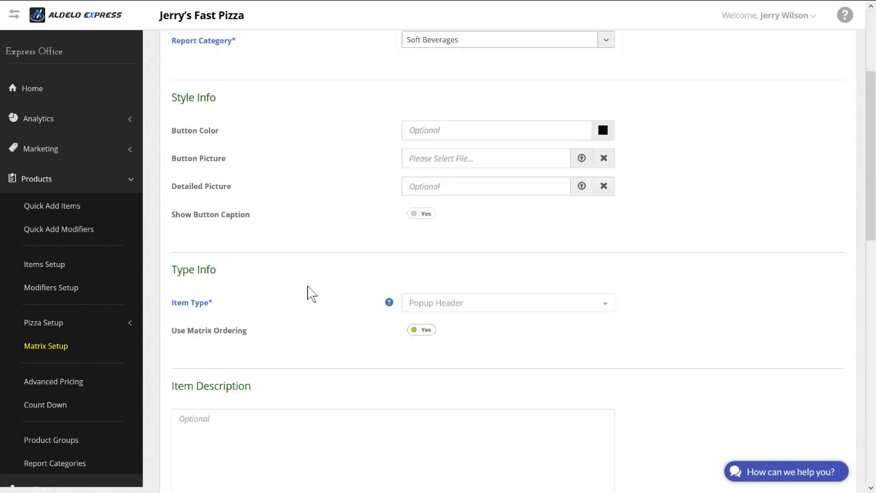
scroll(308, 286, down, 7)
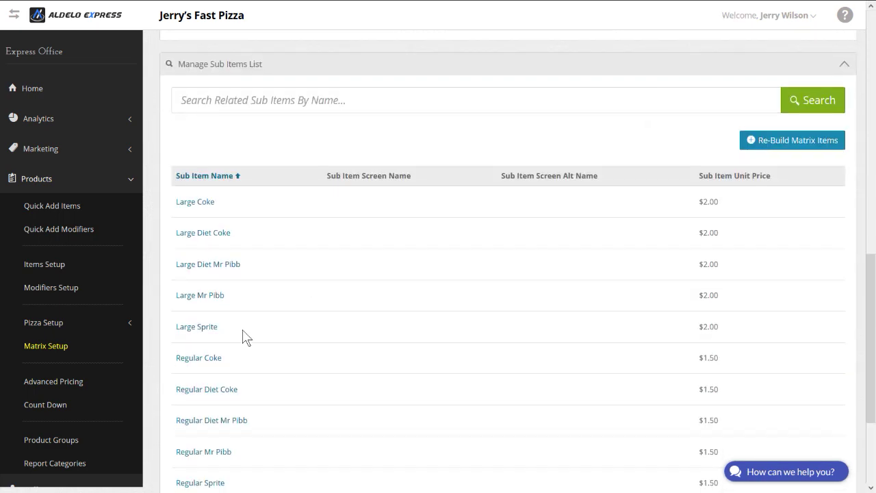
scroll(247, 339, down, 3)
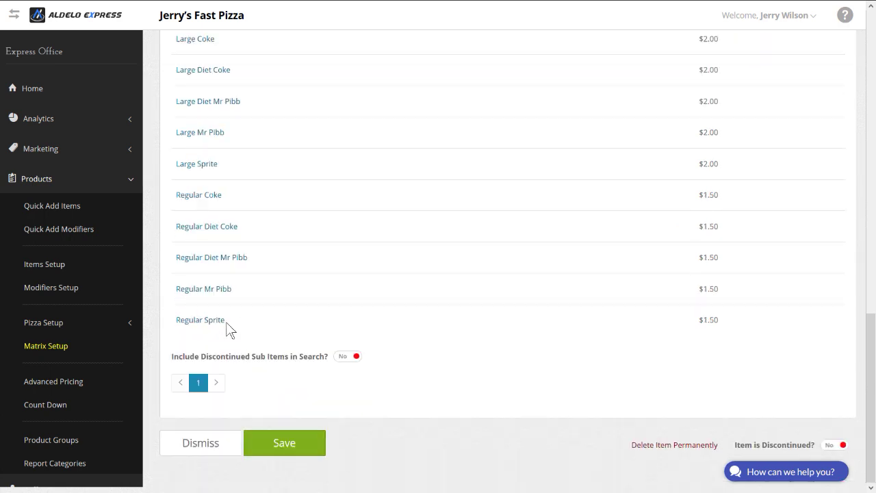
scroll(226, 226, up, 2)
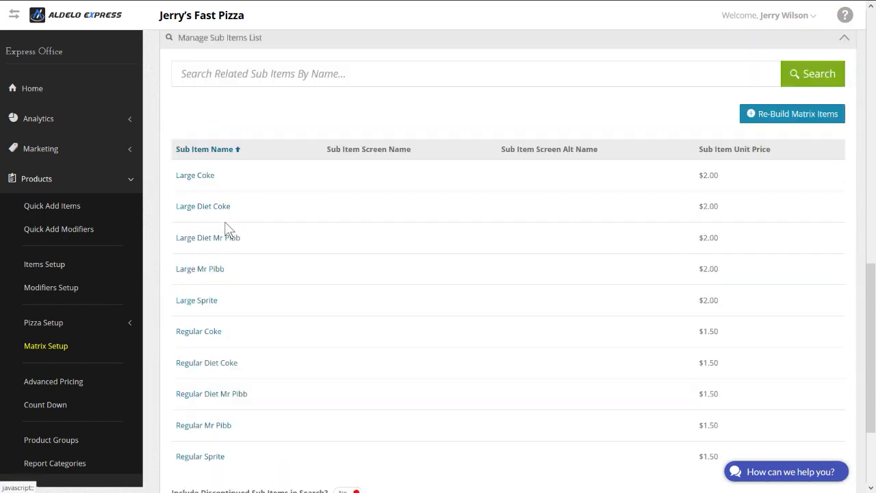
scroll(226, 230, up, 4)
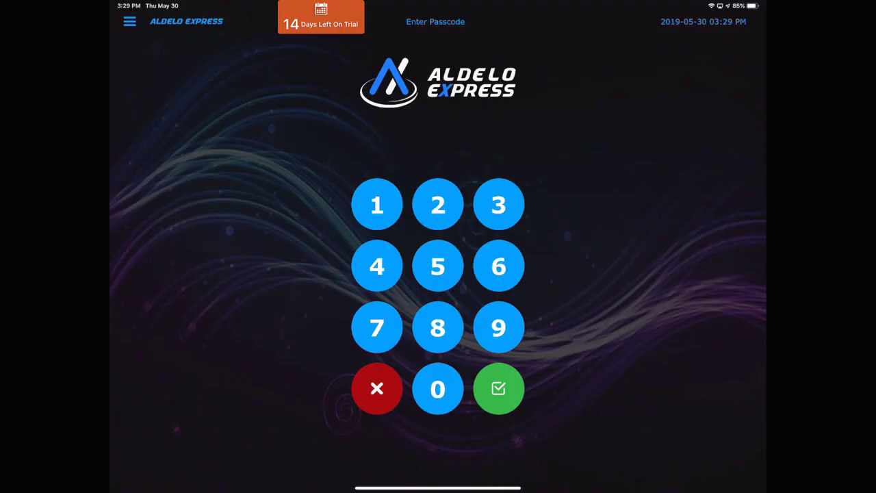
Step: Sign in with the passcode and start a dine-in order for one guest
click(377, 204)
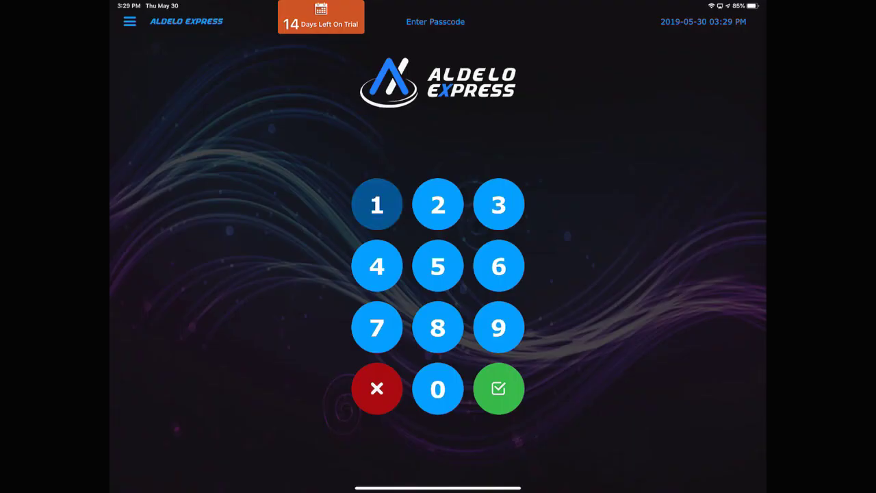
click(377, 204)
click(377, 204)
click(499, 388)
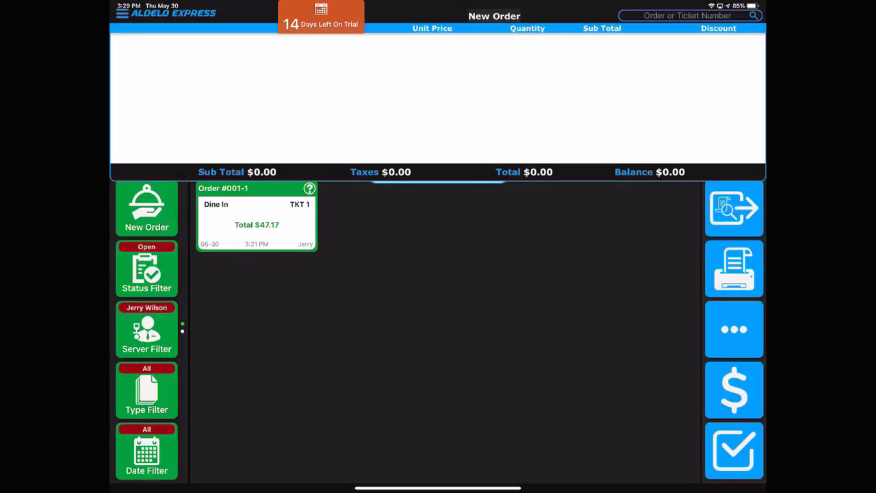
click(147, 209)
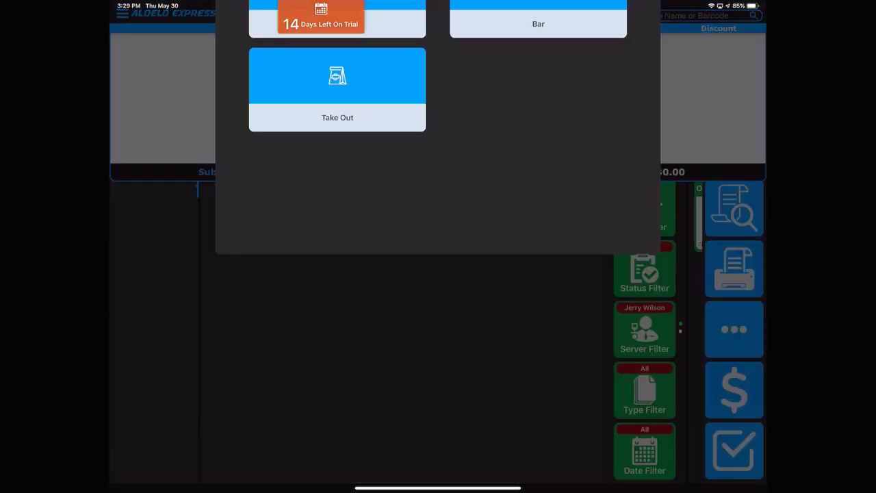
click(337, 162)
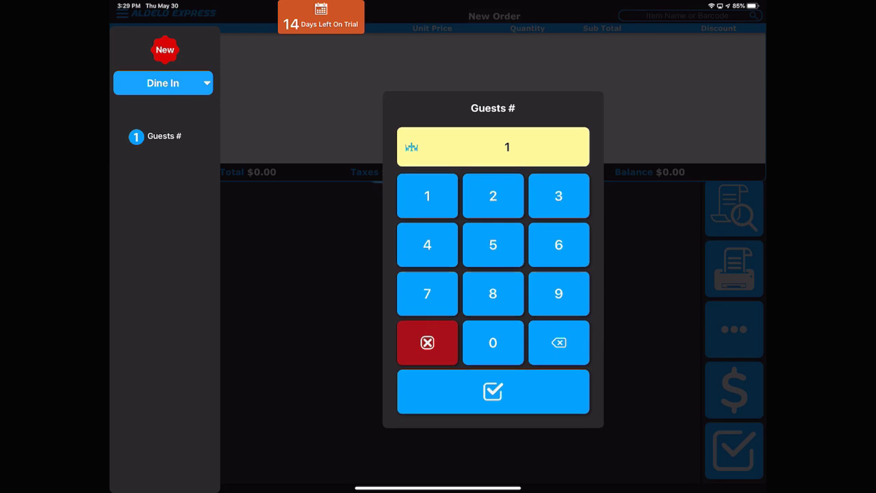
click(493, 397)
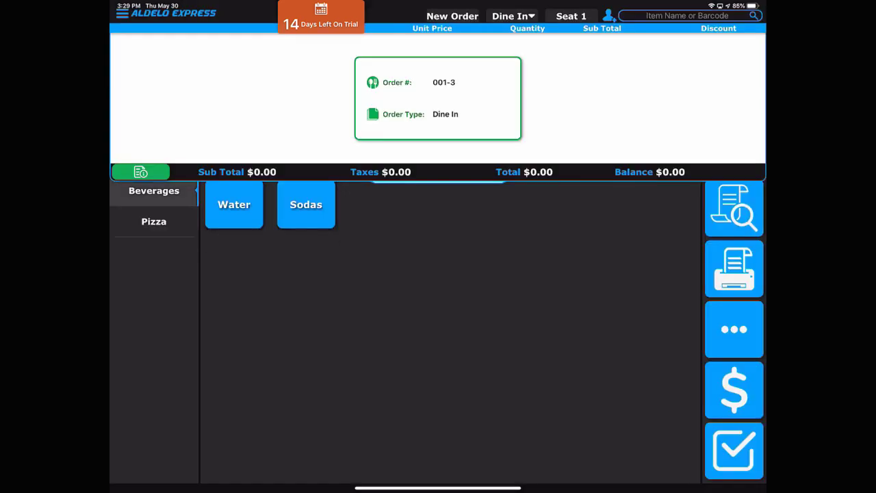
Step: Add an 18" thin-crust Alfredo Cheese Pizza topped with Bacon and Fresh Mushrooms
click(154, 221)
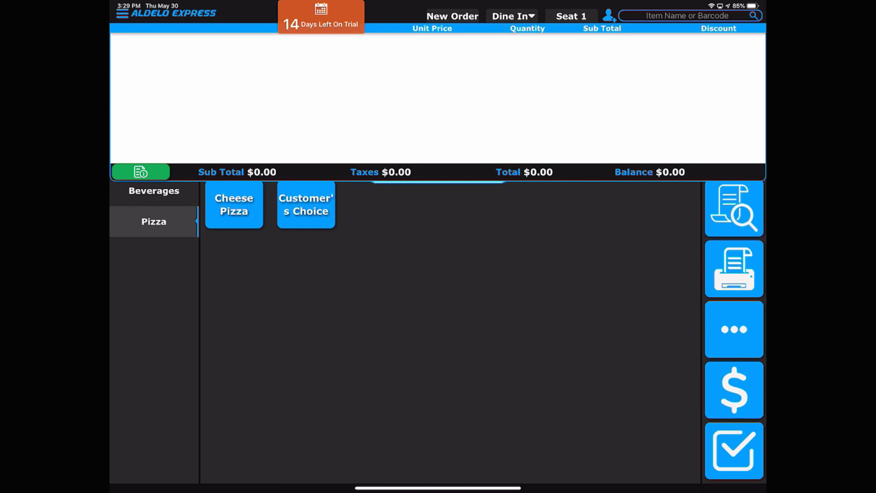
click(234, 204)
click(227, 136)
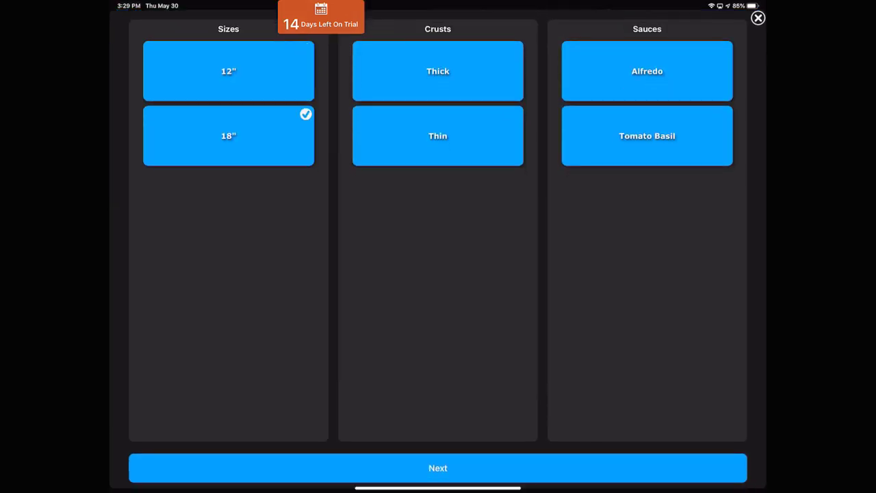
click(438, 135)
click(647, 71)
click(438, 467)
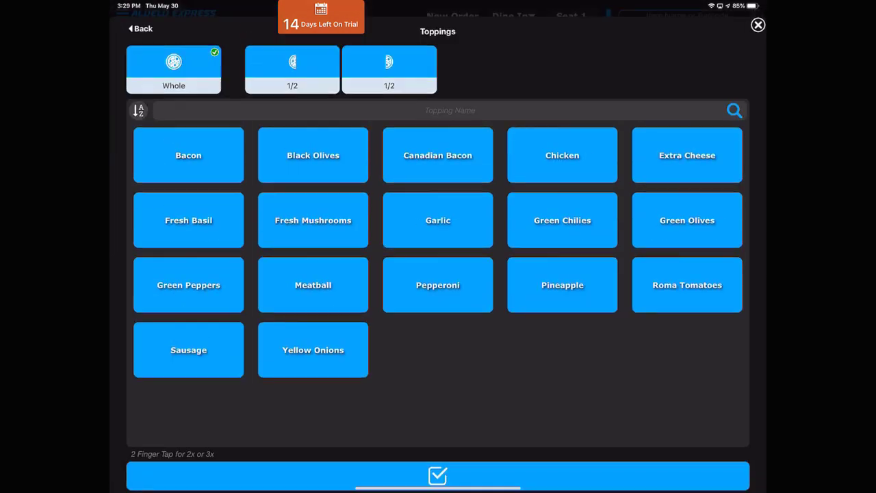
click(188, 148)
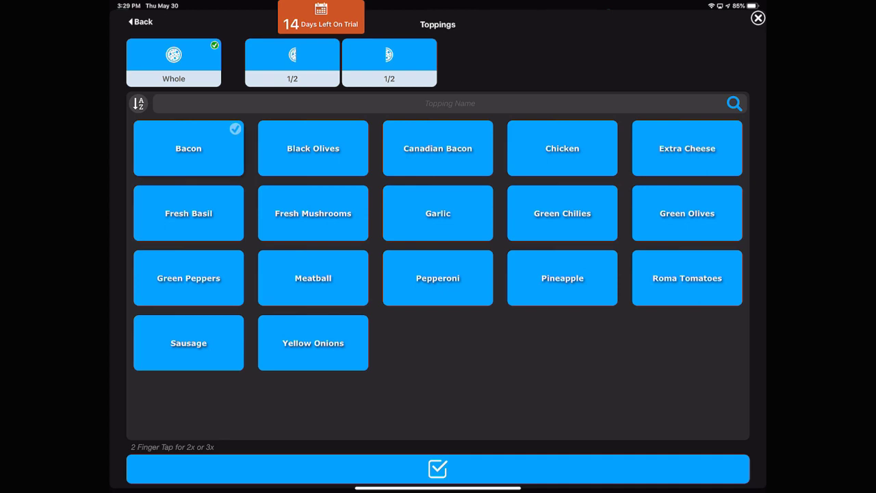
click(313, 213)
Step: Add the finished pizza to the order, then add a Regular Diet Coke
click(438, 468)
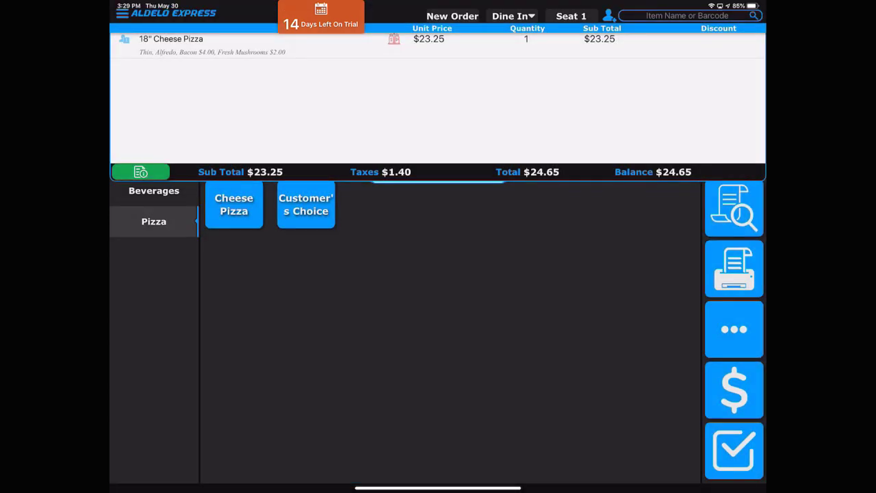
click(154, 191)
click(306, 204)
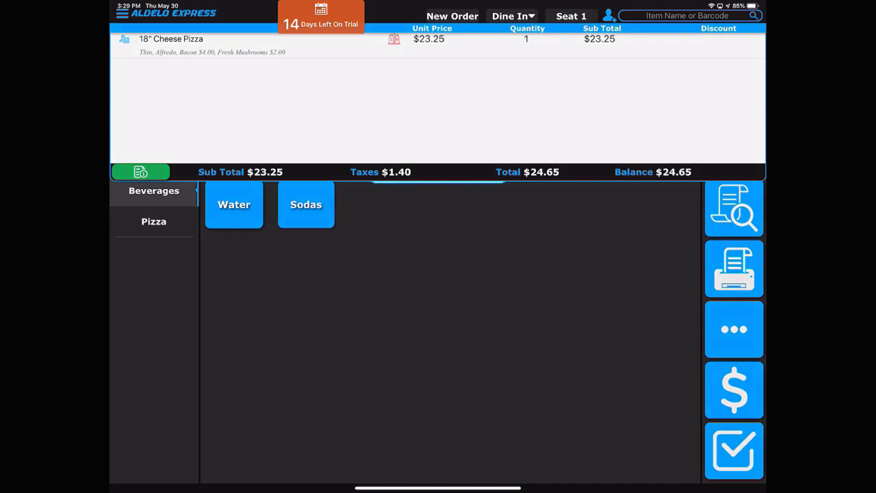
click(365, 89)
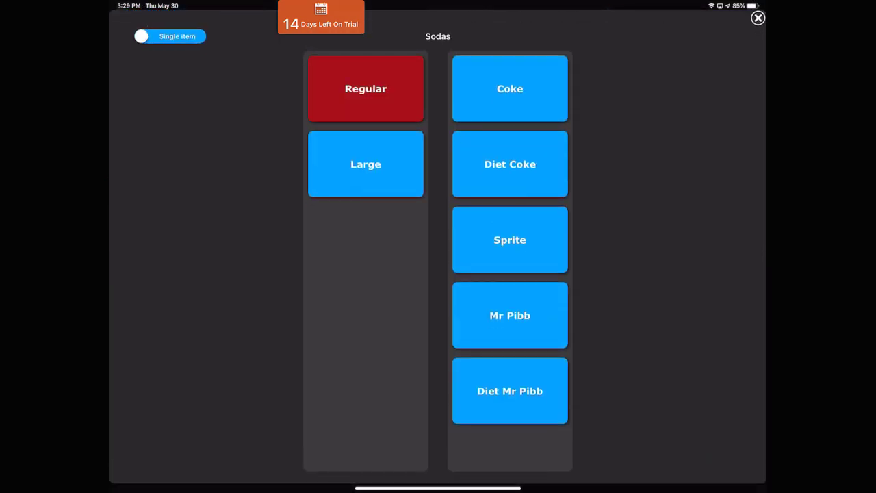
click(510, 164)
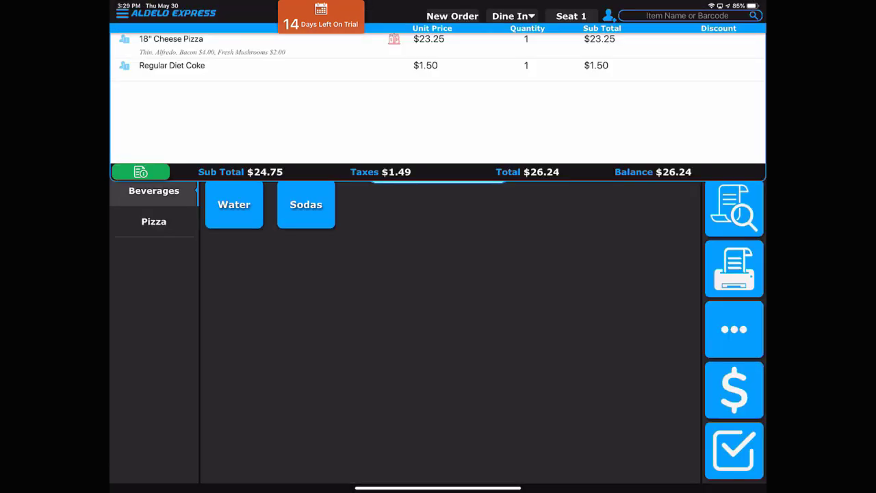
Step: Add a Large Sprite and settle the $28.36 total in cash
click(306, 204)
click(366, 165)
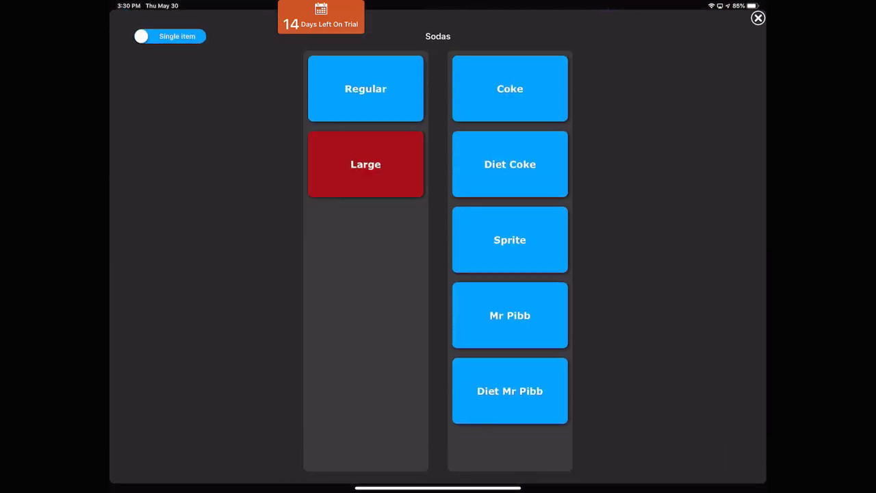
click(510, 240)
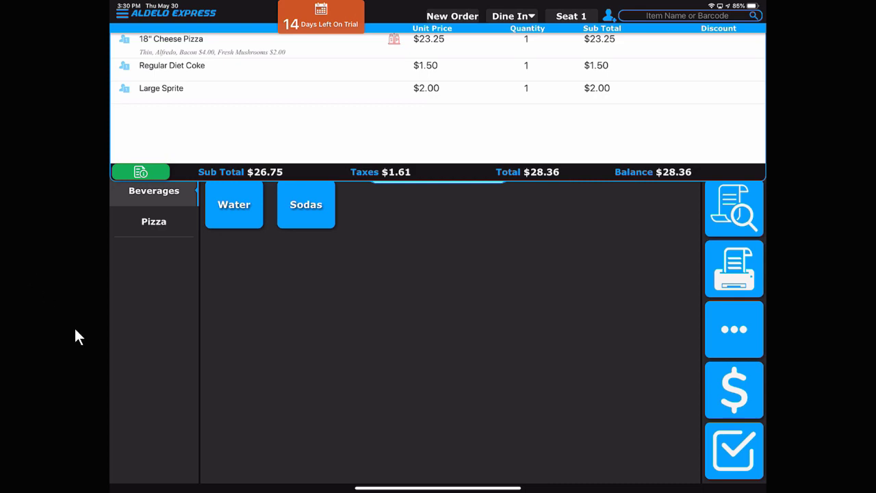
click(734, 389)
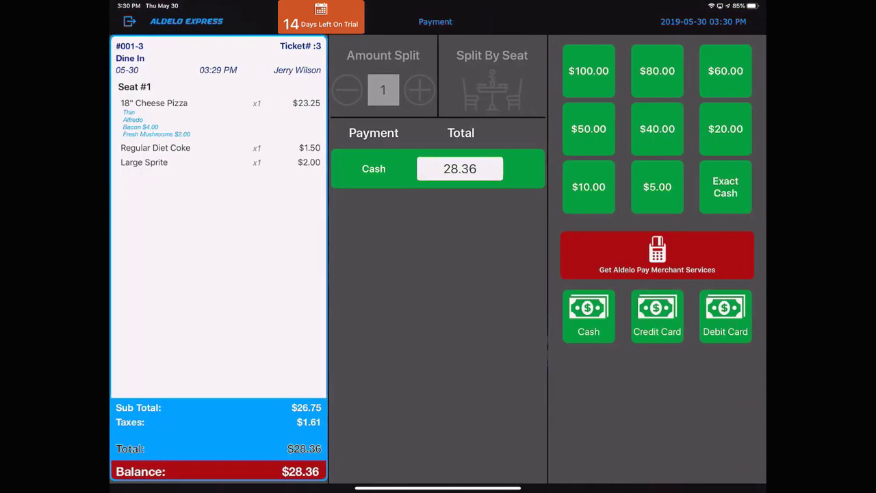
click(588, 315)
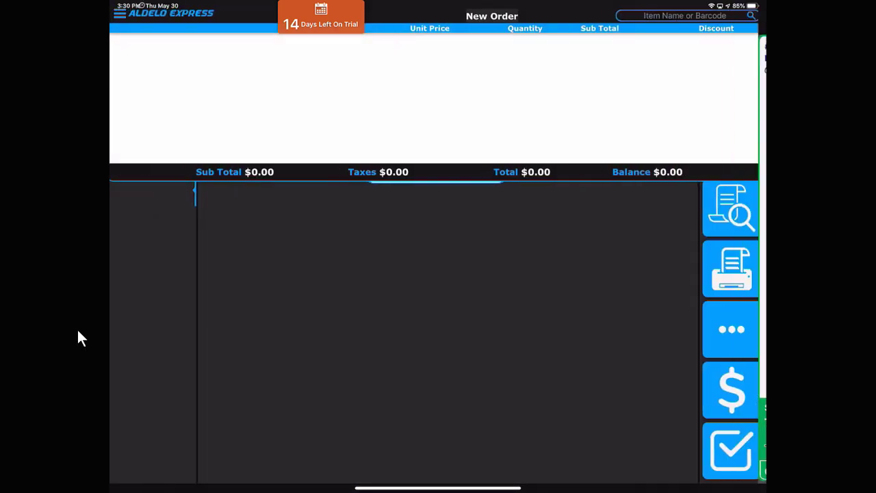